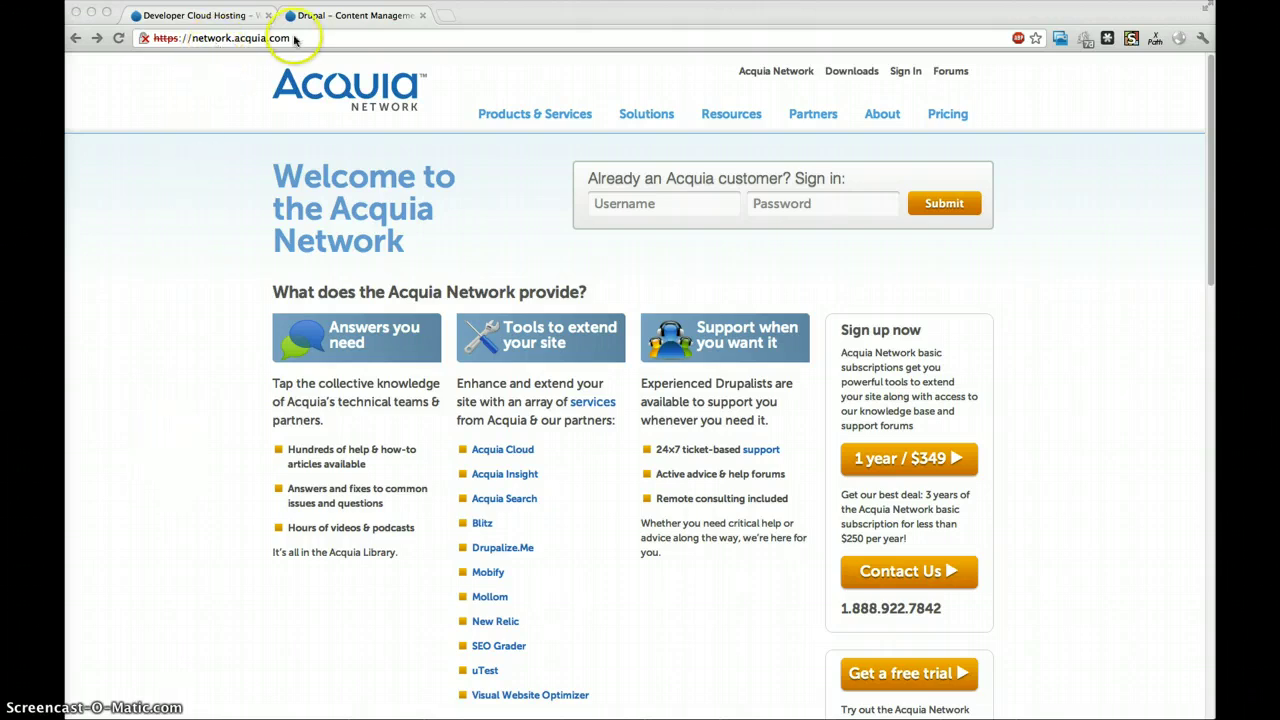
Sign up for the Acquia Network free trial, accepting the terms of service
scroll(230, 308, "down", 1)
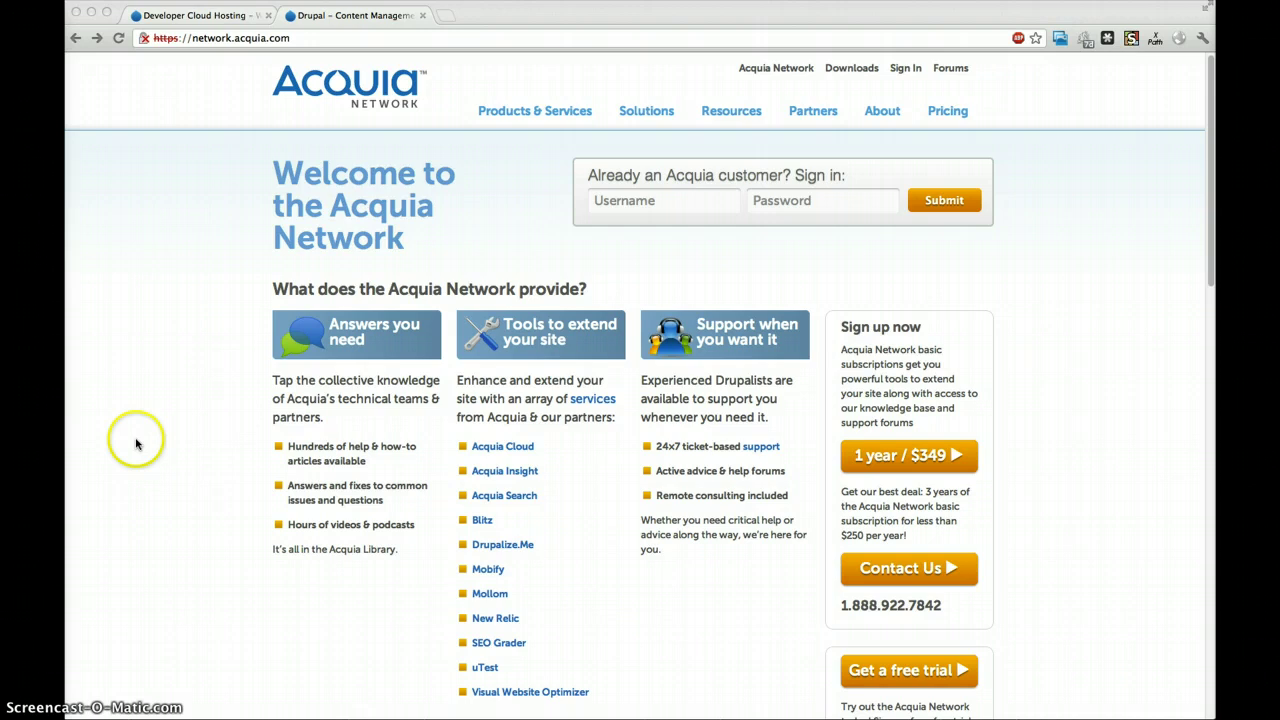
scroll(1000, 620, "down", 3)
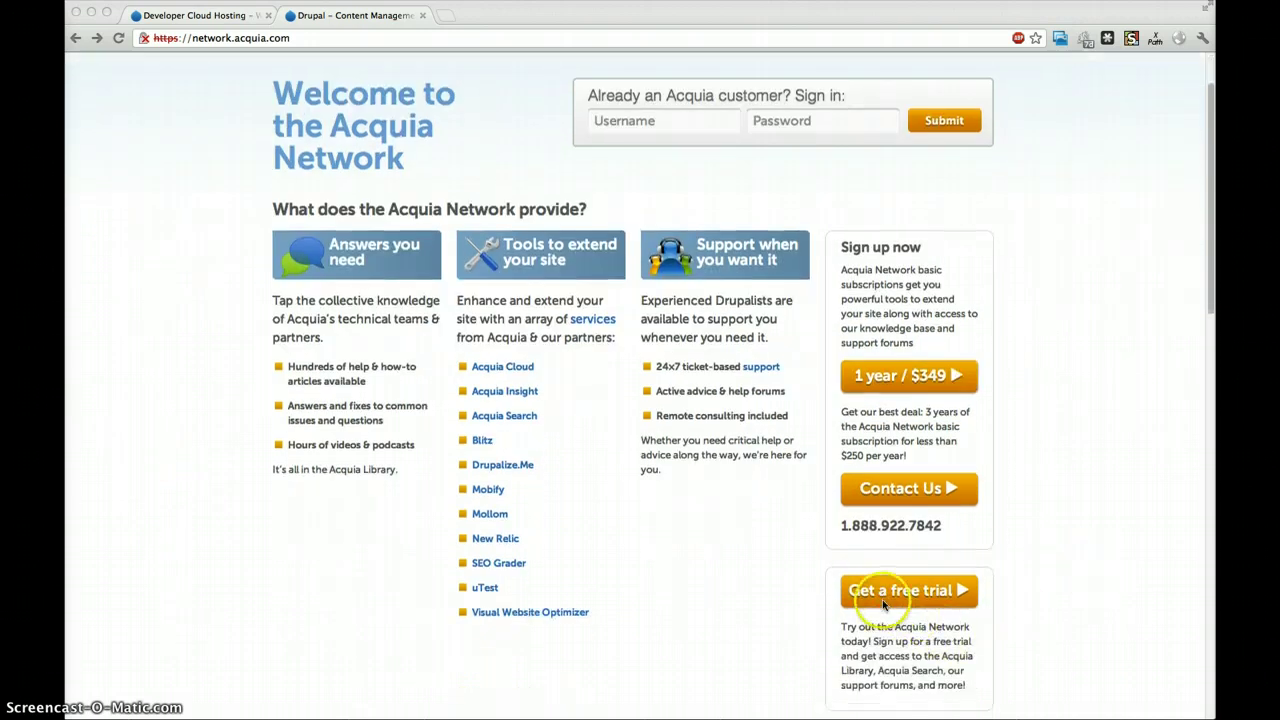
left_click(881, 588)
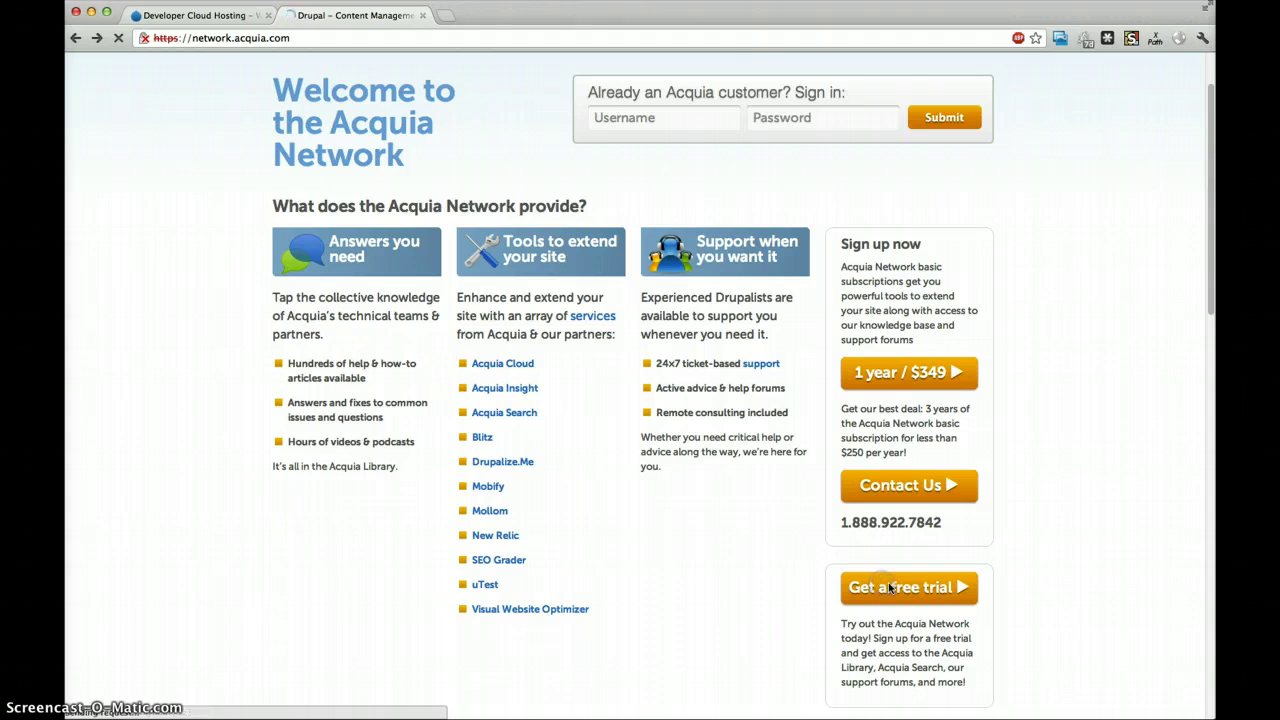
left_click(868, 589)
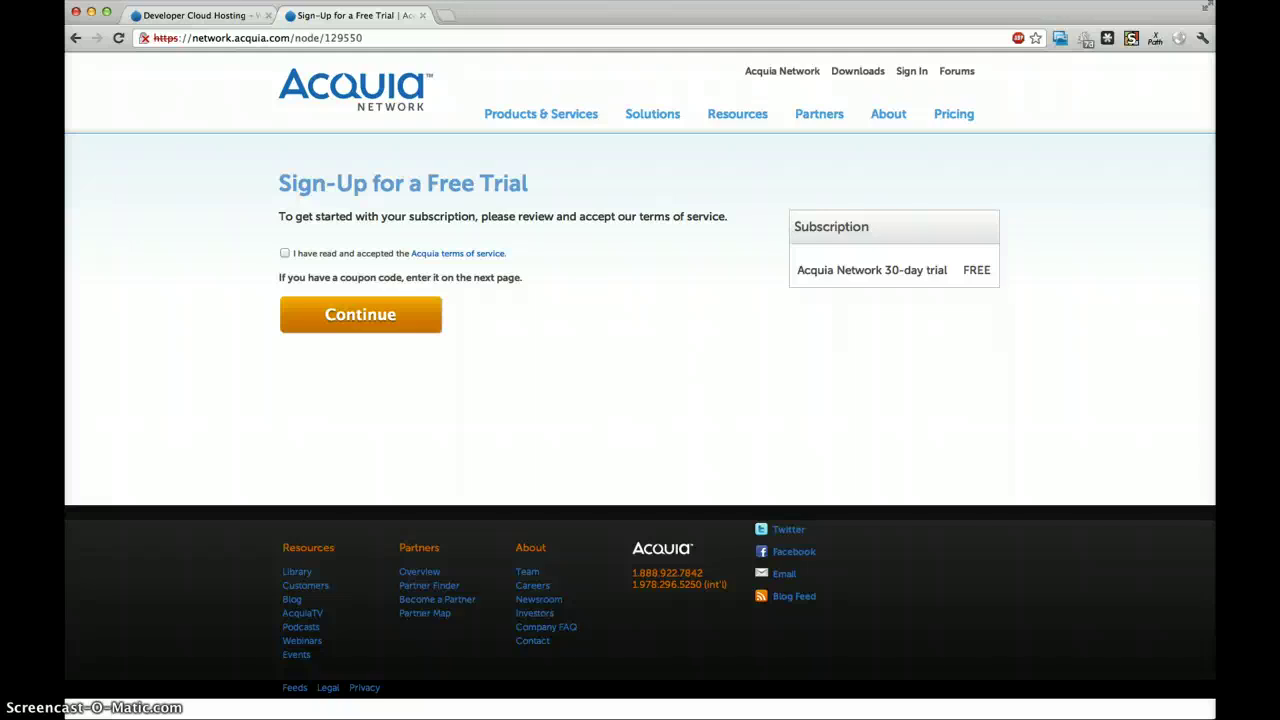
left_click(284, 254)
left_click(345, 308)
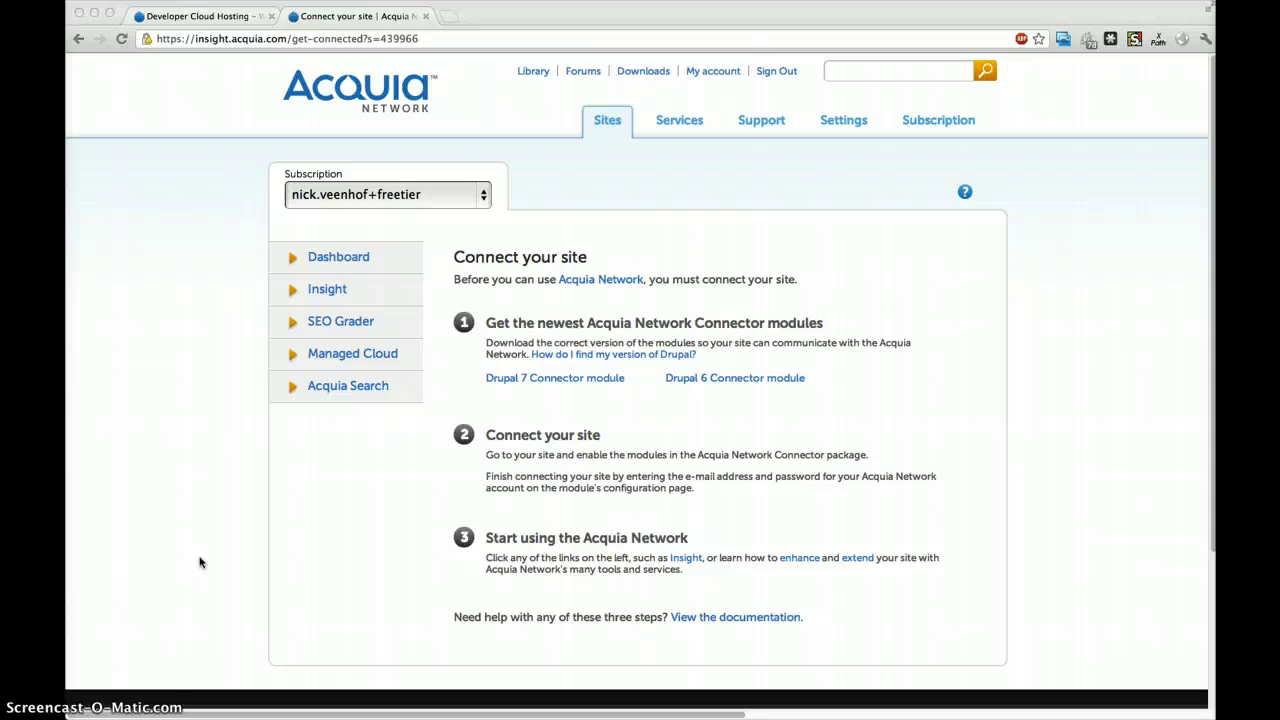
Open the free-trial subscription's Acquia Search page from the dashboard sidebar
left_click(263, 238)
left_click(320, 193)
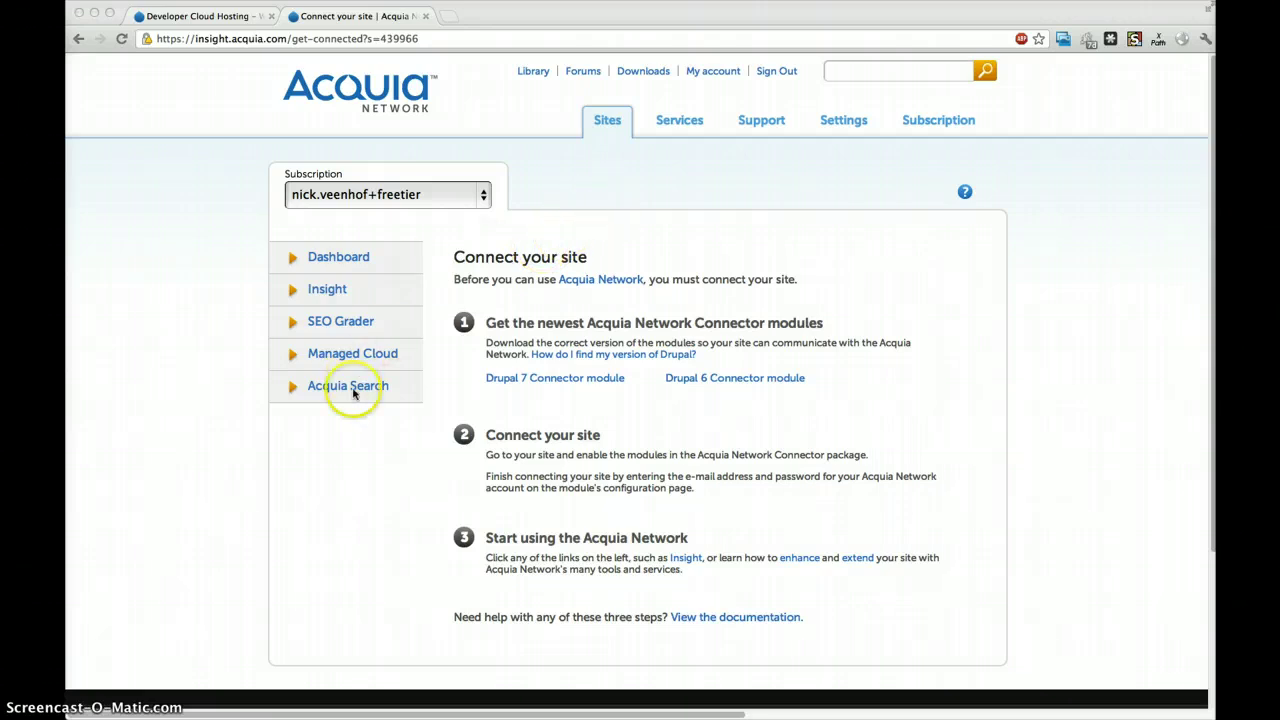
left_click(418, 482)
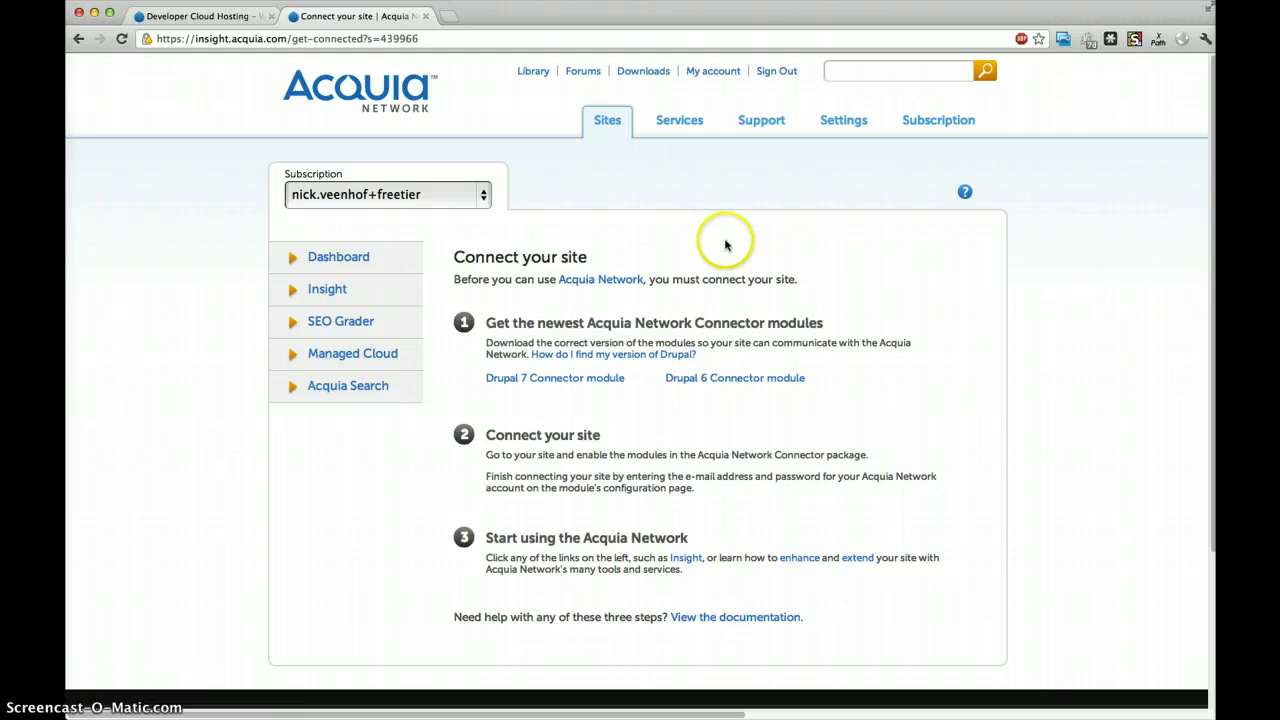
left_click(336, 389)
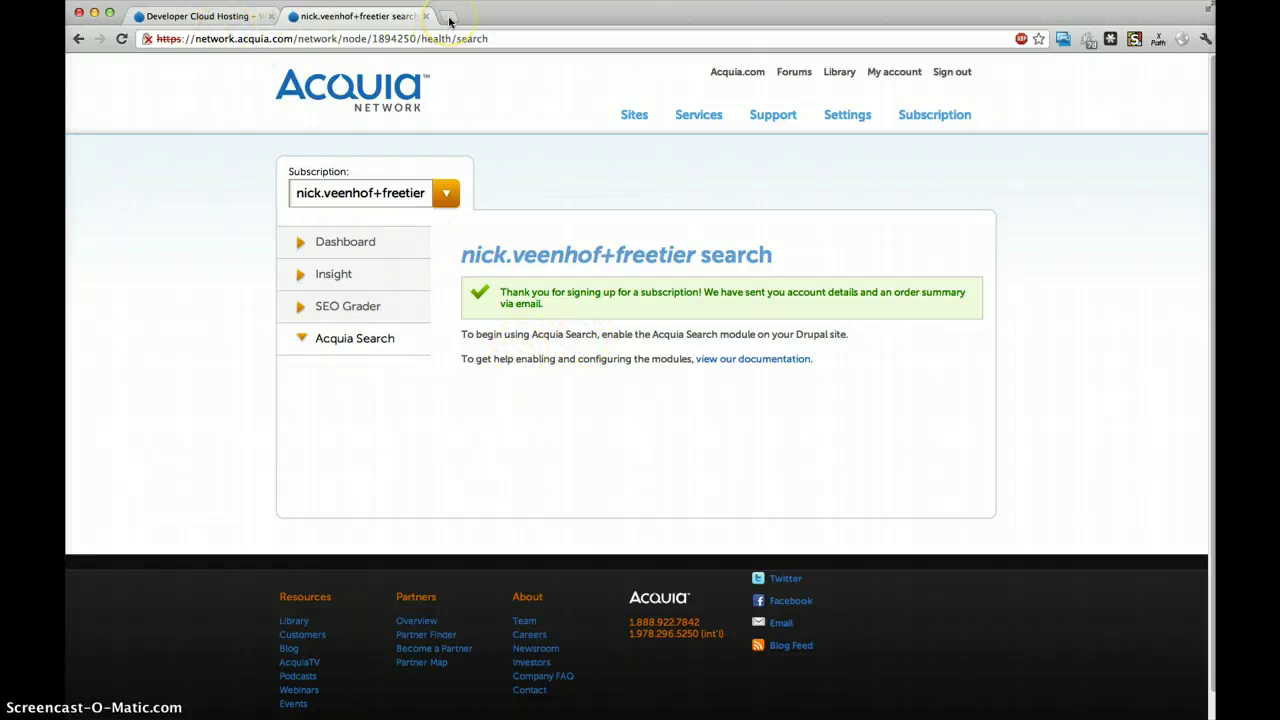
Load the local site solr_training.dev in a new tab and go to its Modules page
left_click(449, 20)
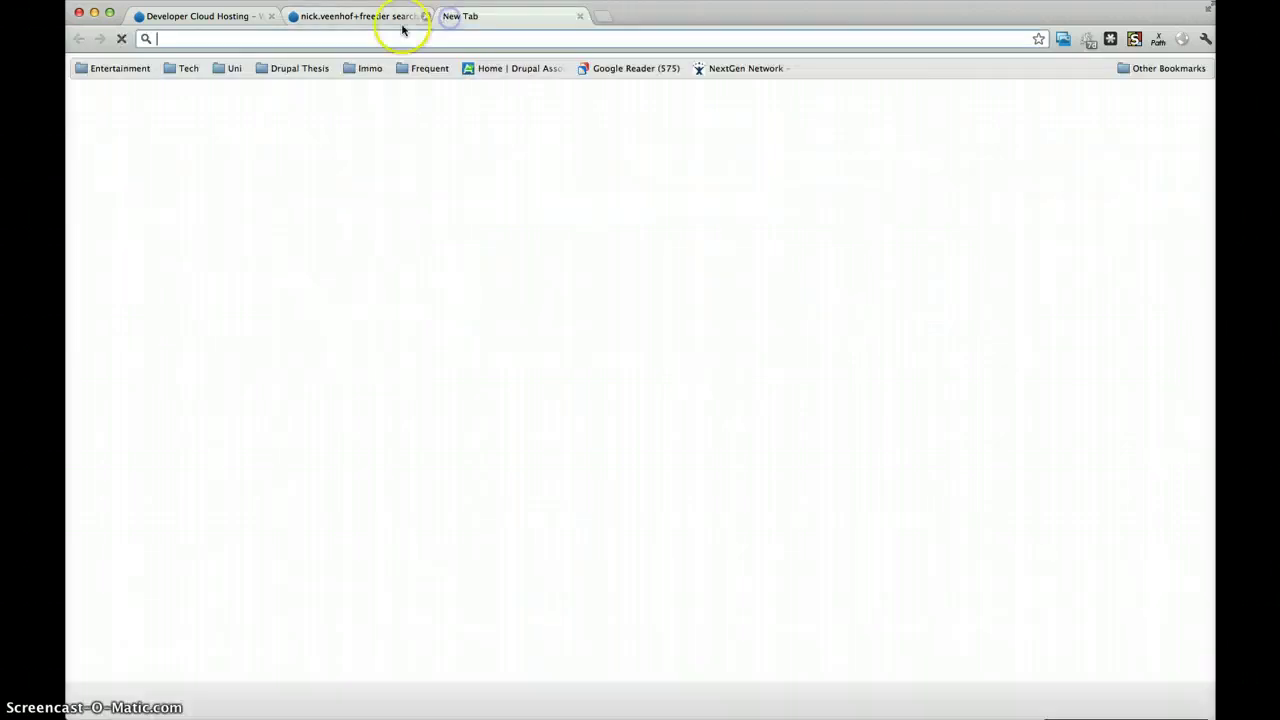
type("solr_training.dev/")
key("Return")
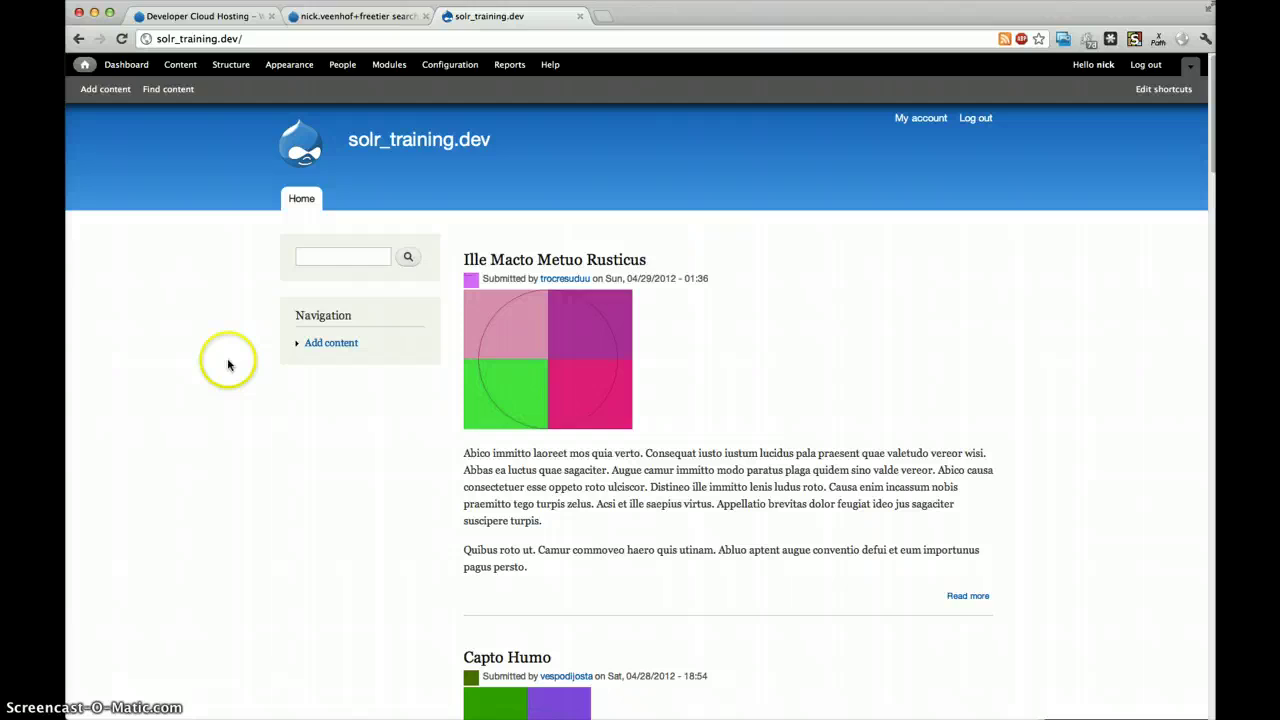
left_click(389, 64)
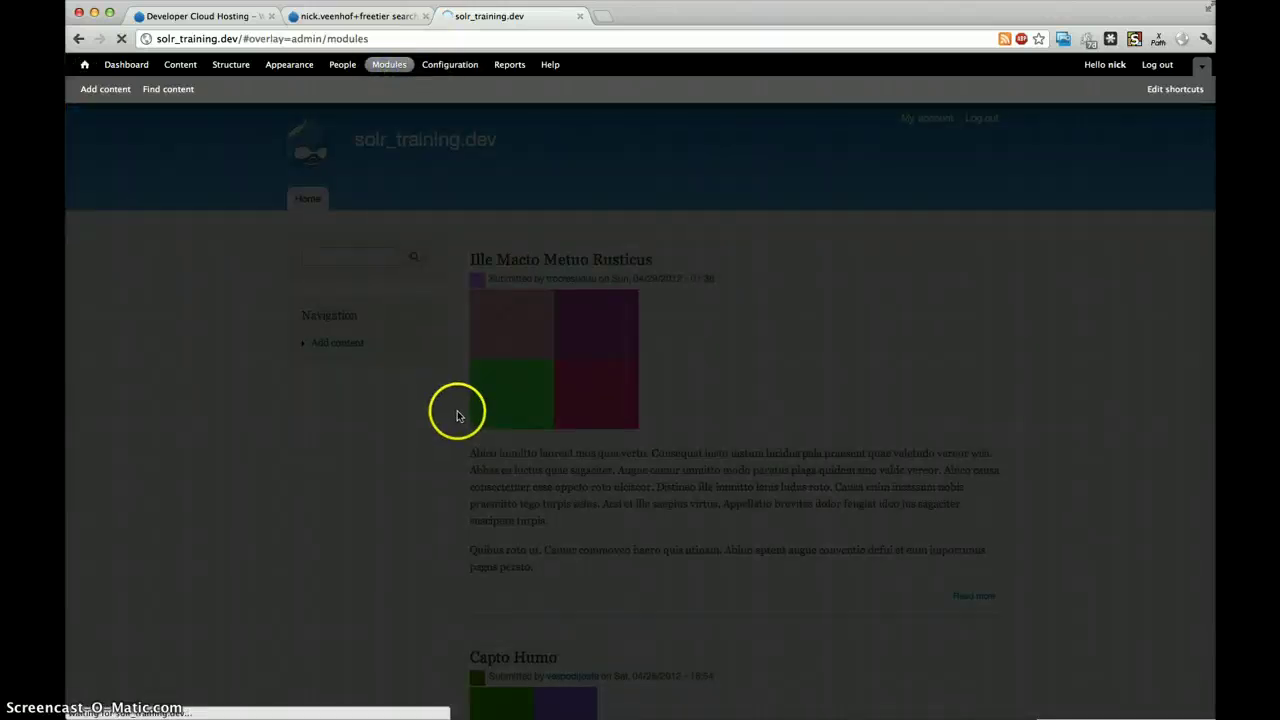
Scroll through the Modules list, then bring the terminal to the front
scroll(400, 430, "down", 15)
scroll(395, 450, "down", 15)
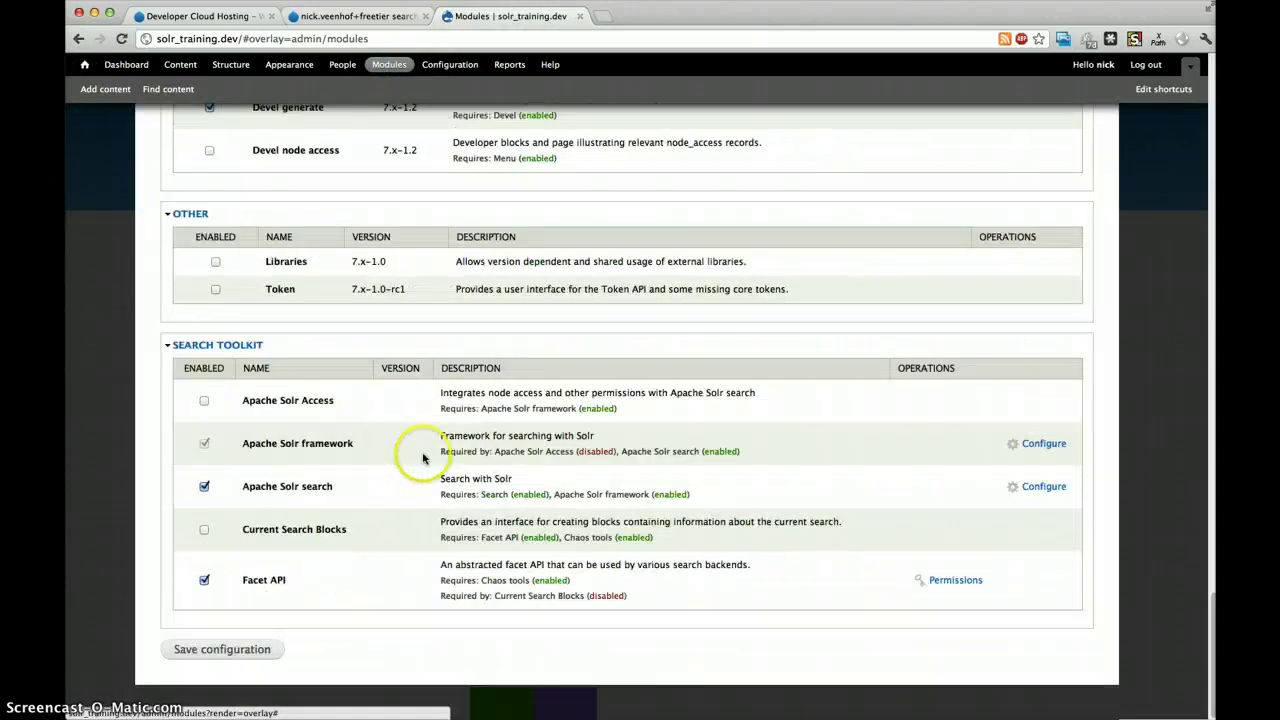
scroll(428, 480, "up", 4)
scroll(440, 478, "up", 2)
scroll(447, 476, "up", 10)
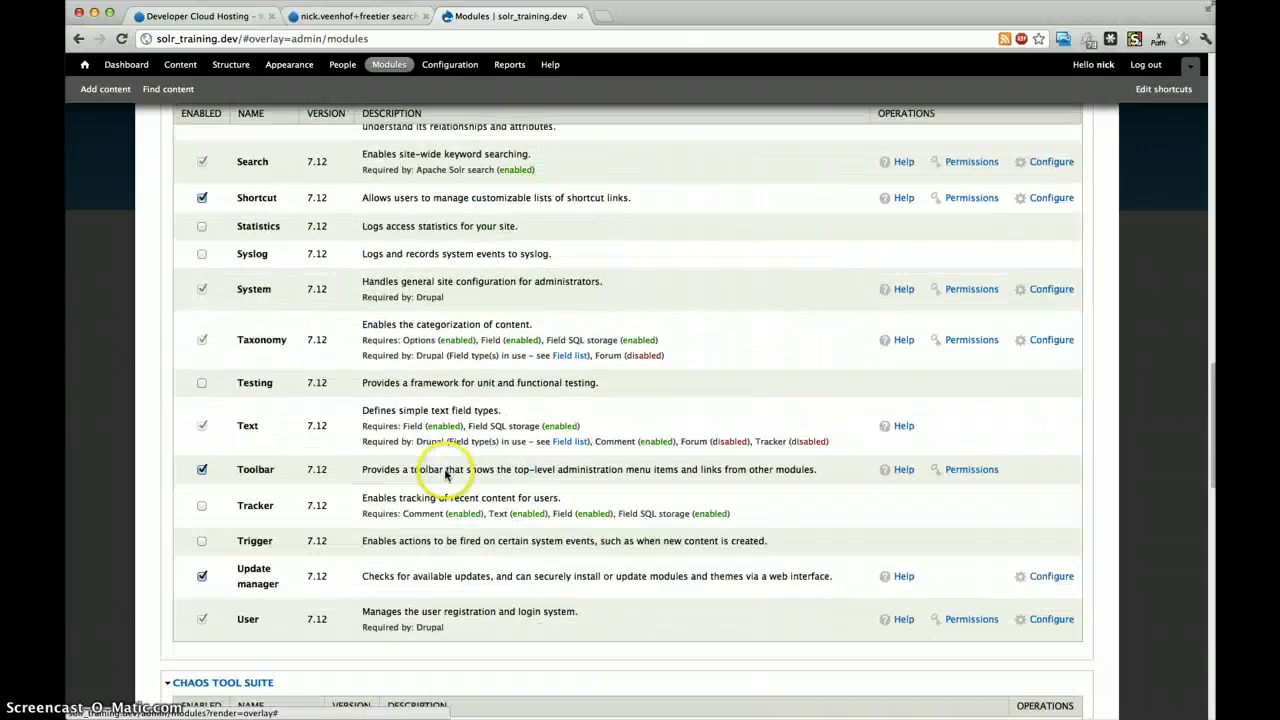
scroll(430, 470, "up", 8)
scroll(470, 460, "up", 8)
left_click(829, 714)
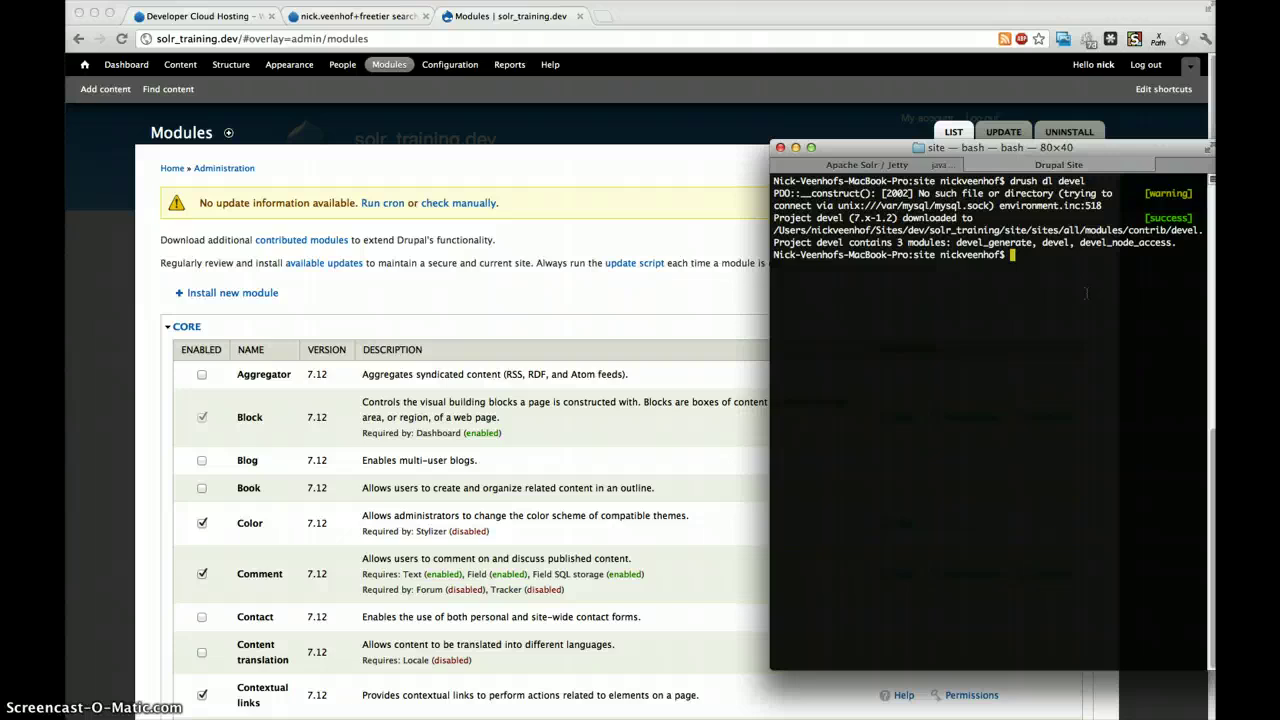
Download the acquia_connector project with 'drush dl acquia_connector', then return to the browser
left_click(1058, 290)
type("drush dl ac")
type("quia_connector")
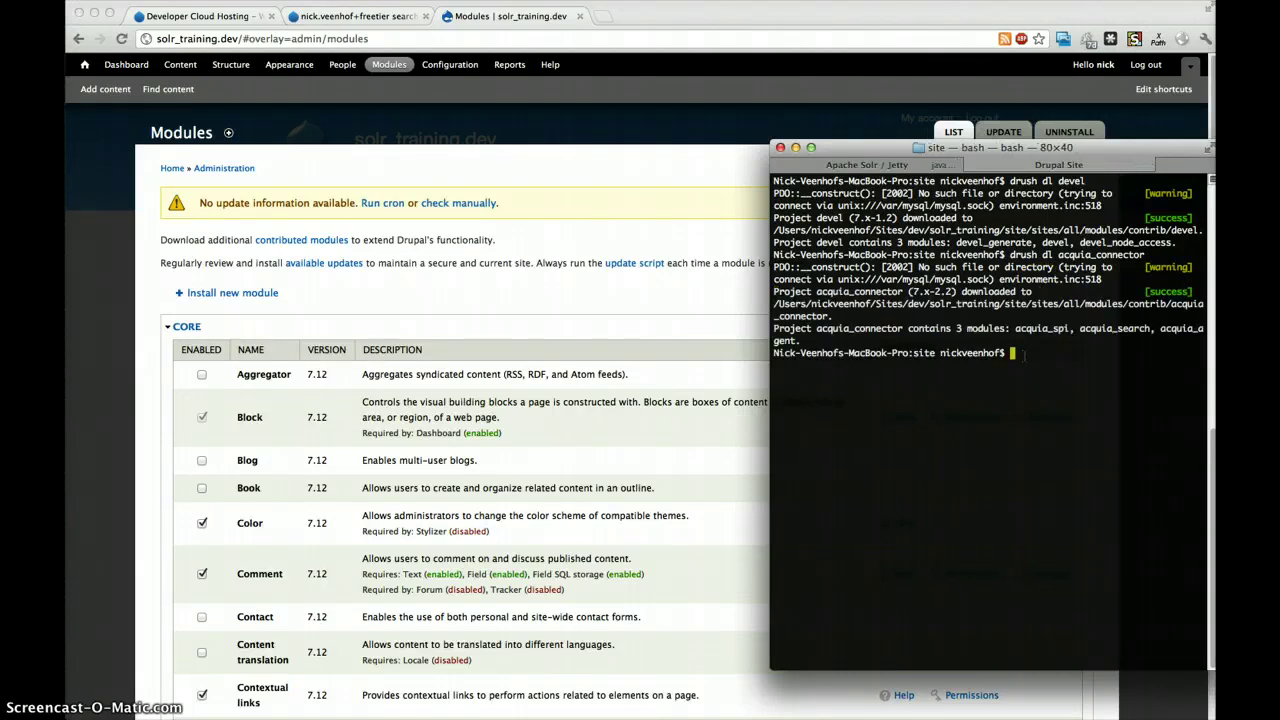
left_click(462, 302)
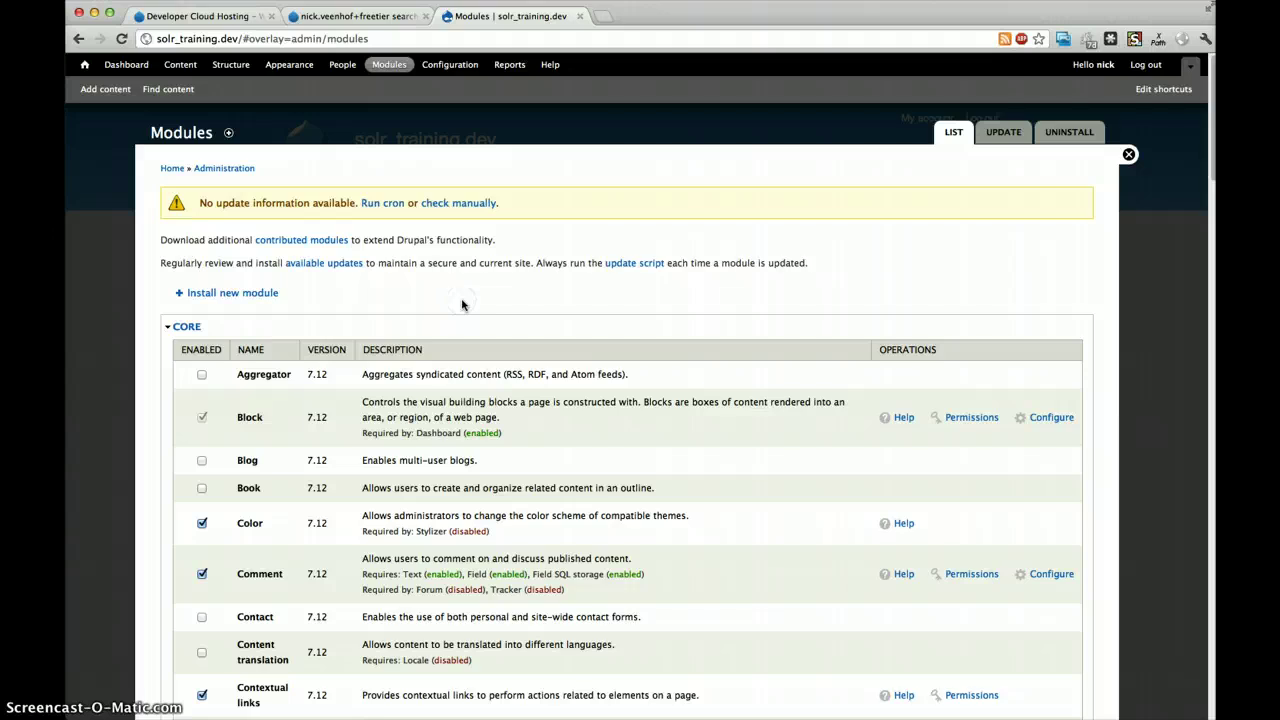
Open drupal.org/project/acquia_connector in a new tab and read its list of modules
key("ctrl+t")
type("drupal")
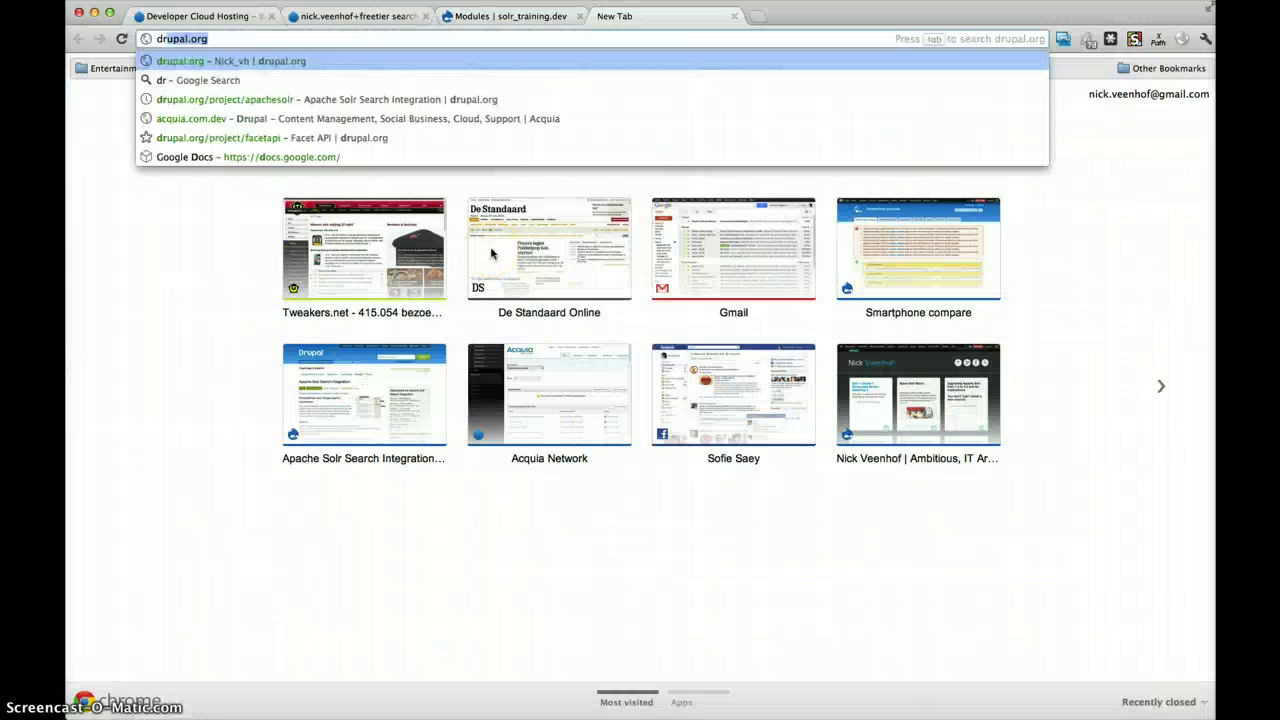
type(".org/project/acquia_connector")
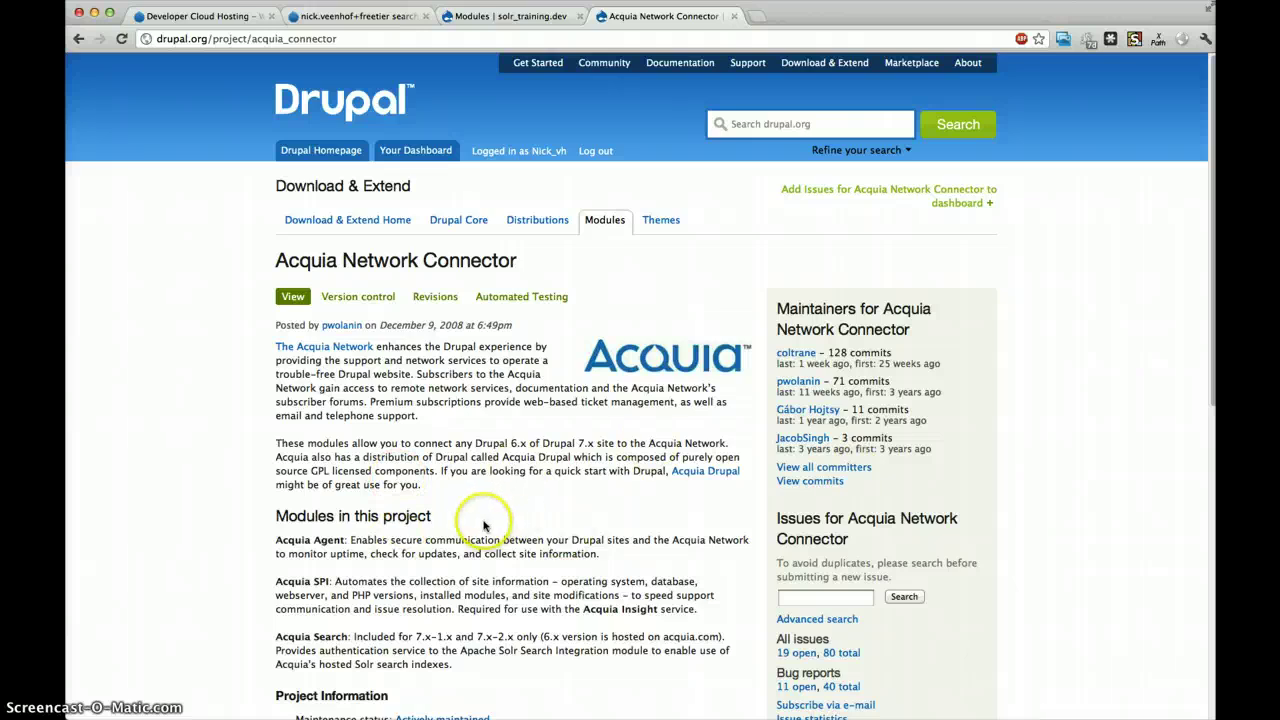
scroll(450, 500, "down", 3)
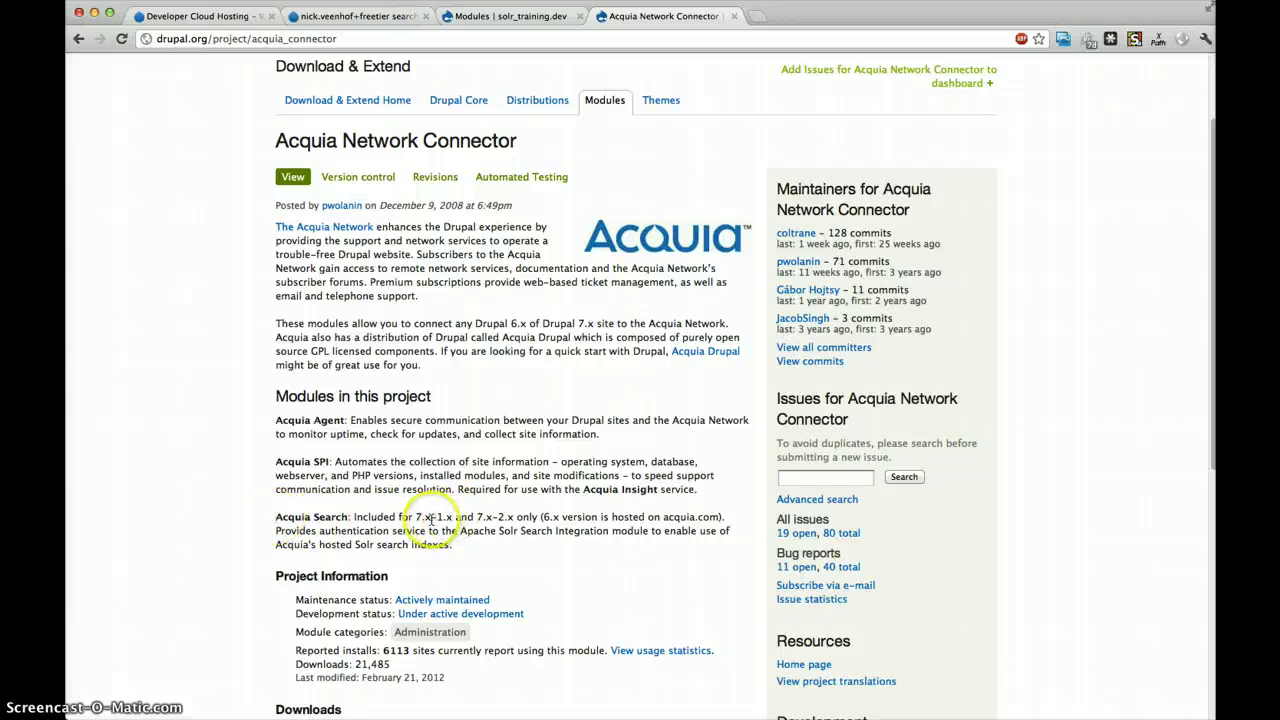
Return to the Drupal Modules page and reload it so the new Acquia modules appear
left_click(488, 16)
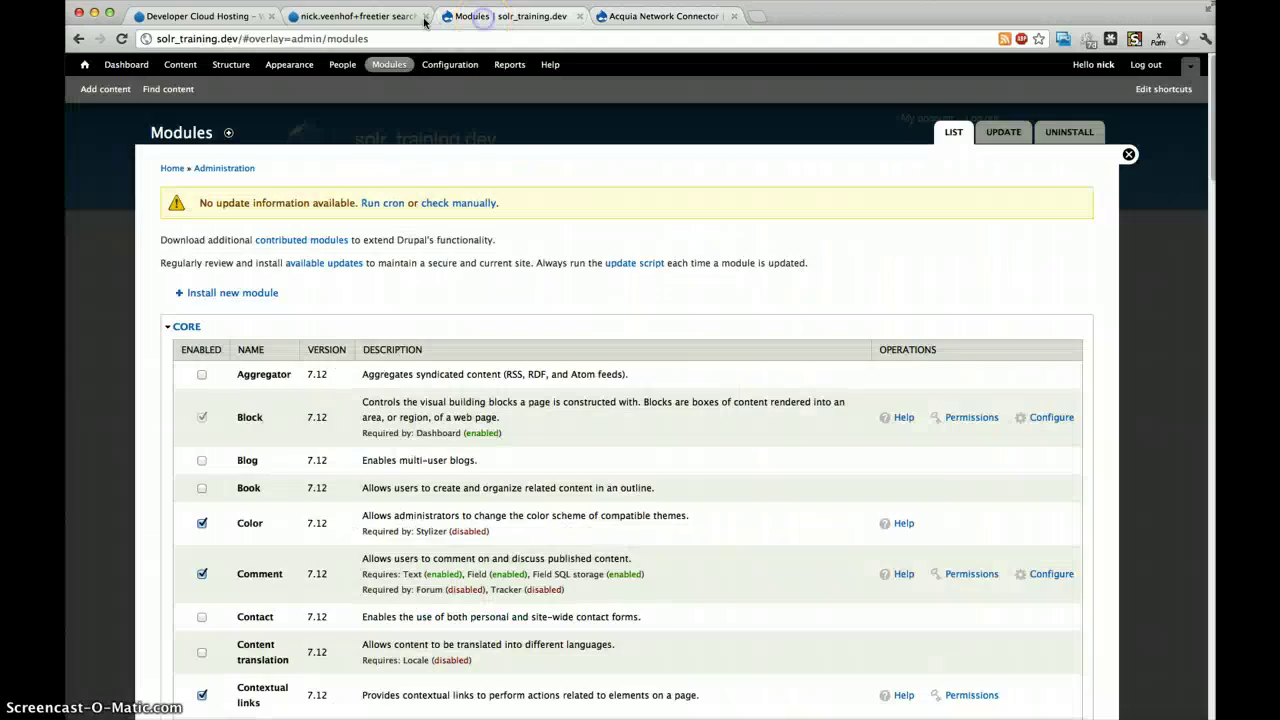
left_click(343, 17)
left_click(520, 16)
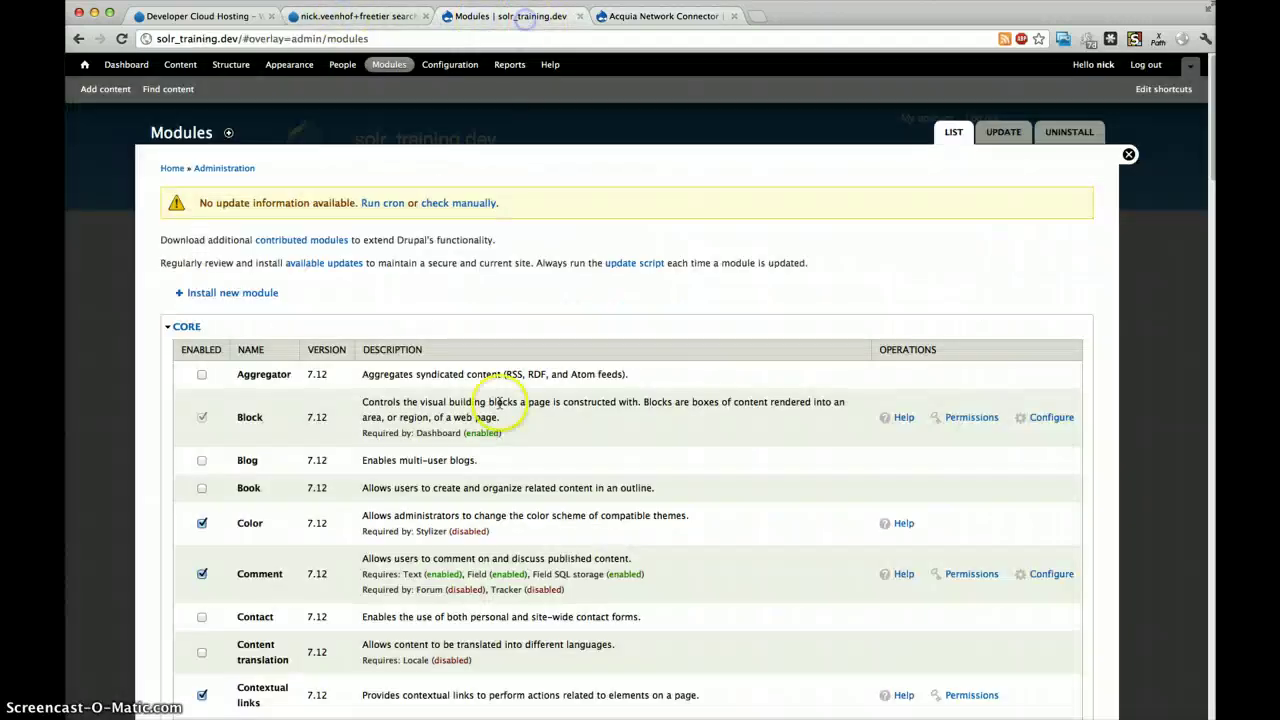
scroll(521, 448, "down", 5)
scroll(521, 448, "down", 10)
scroll(528, 390, "down", 10)
scroll(470, 400, "down", 5)
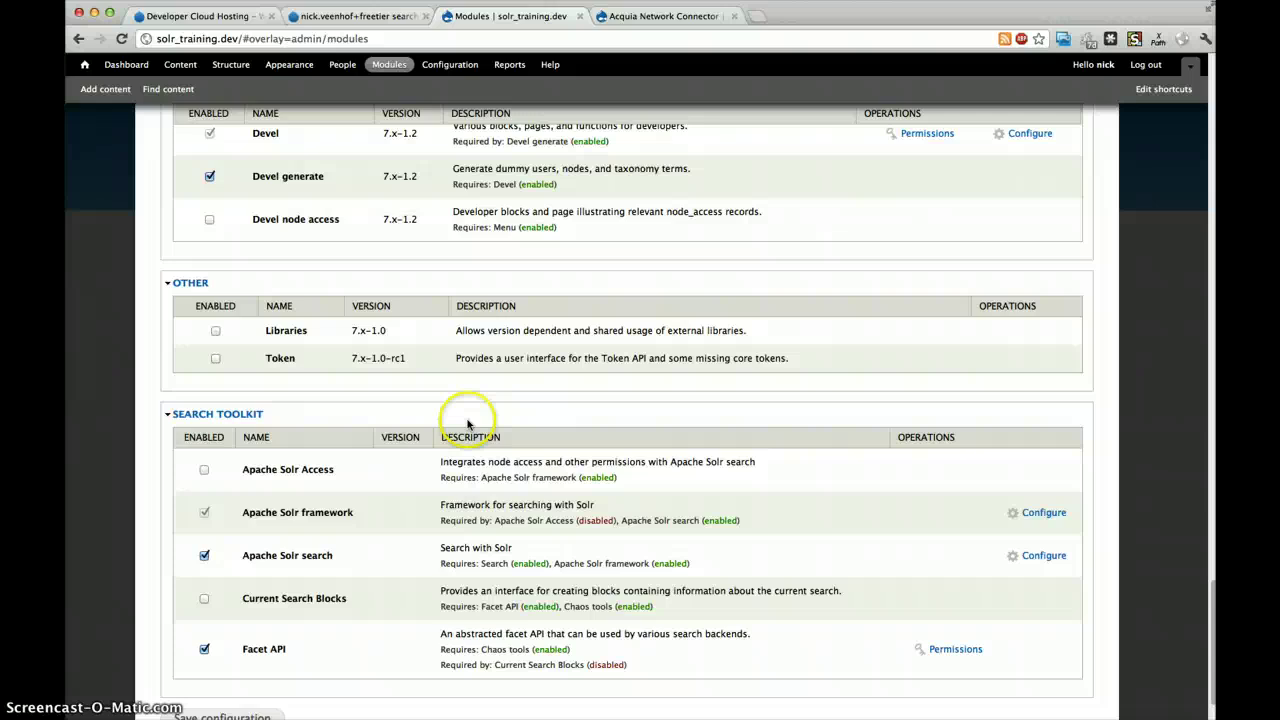
scroll(460, 420, "down", 5)
scroll(460, 421, "up", 10)
scroll(460, 421, "up", 10)
scroll(460, 421, "up", 10)
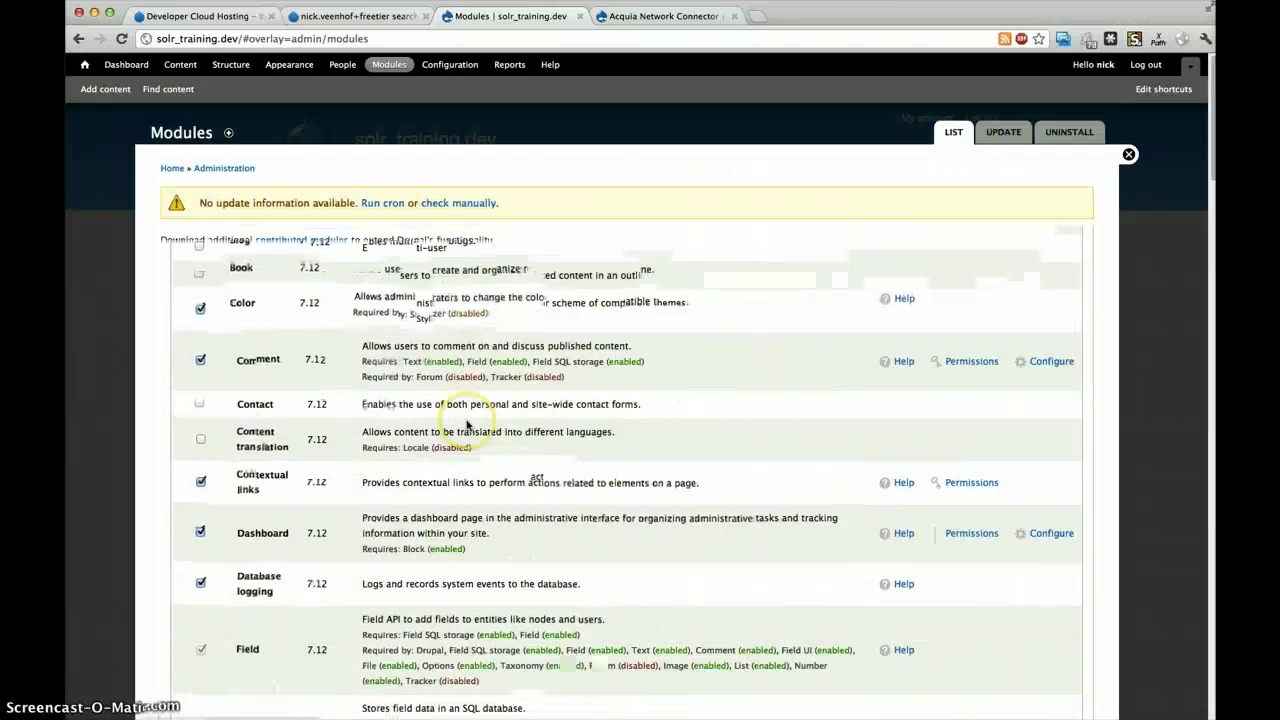
key("super+r")
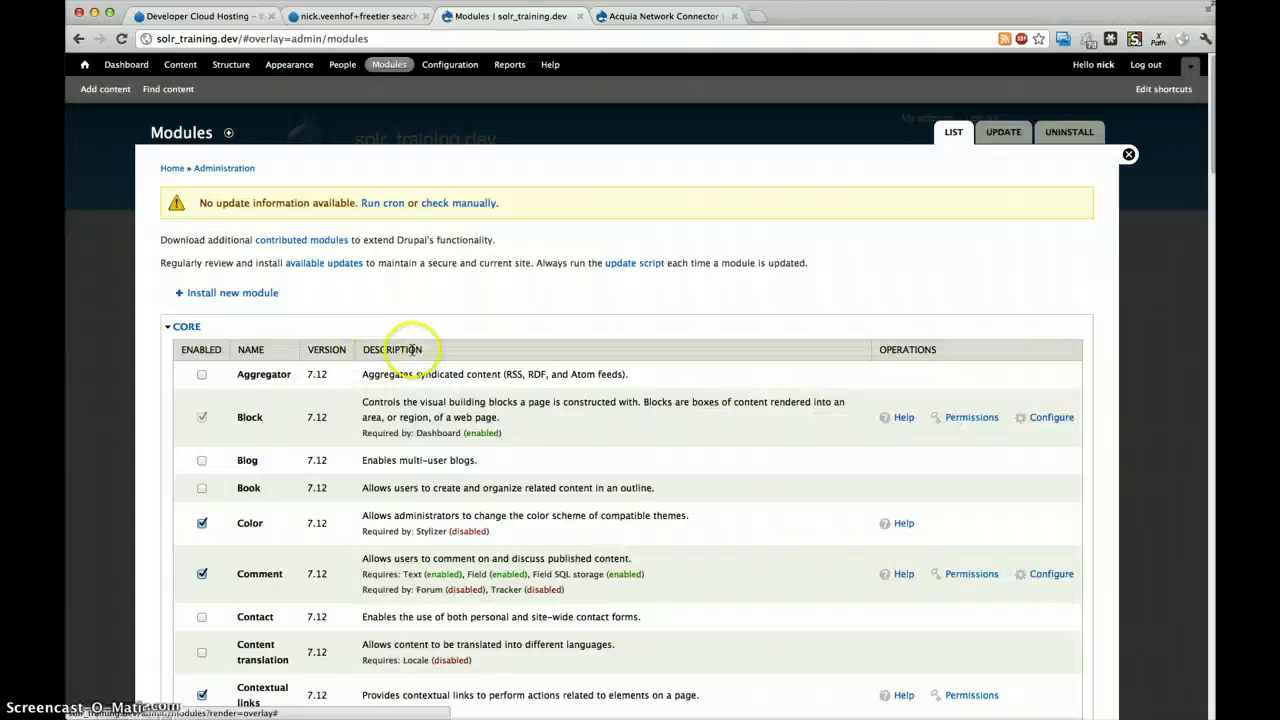
Tick Acquia search under Acquia Network Connector and save the module configuration
scroll(433, 347, "down", 1)
scroll(510, 270, "down", 10)
scroll(430, 330, "down", 10)
scroll(430, 334, "down", 10)
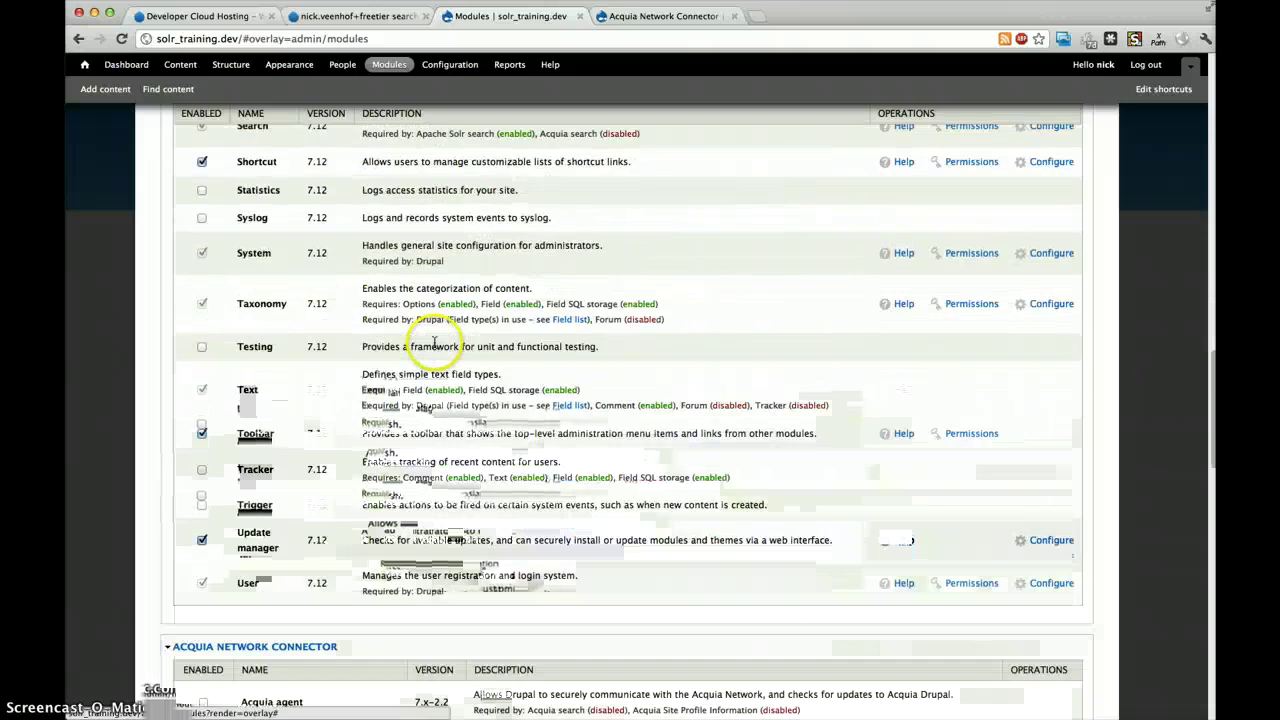
scroll(390, 350, "down", 10)
scroll(300, 270, "up", 1)
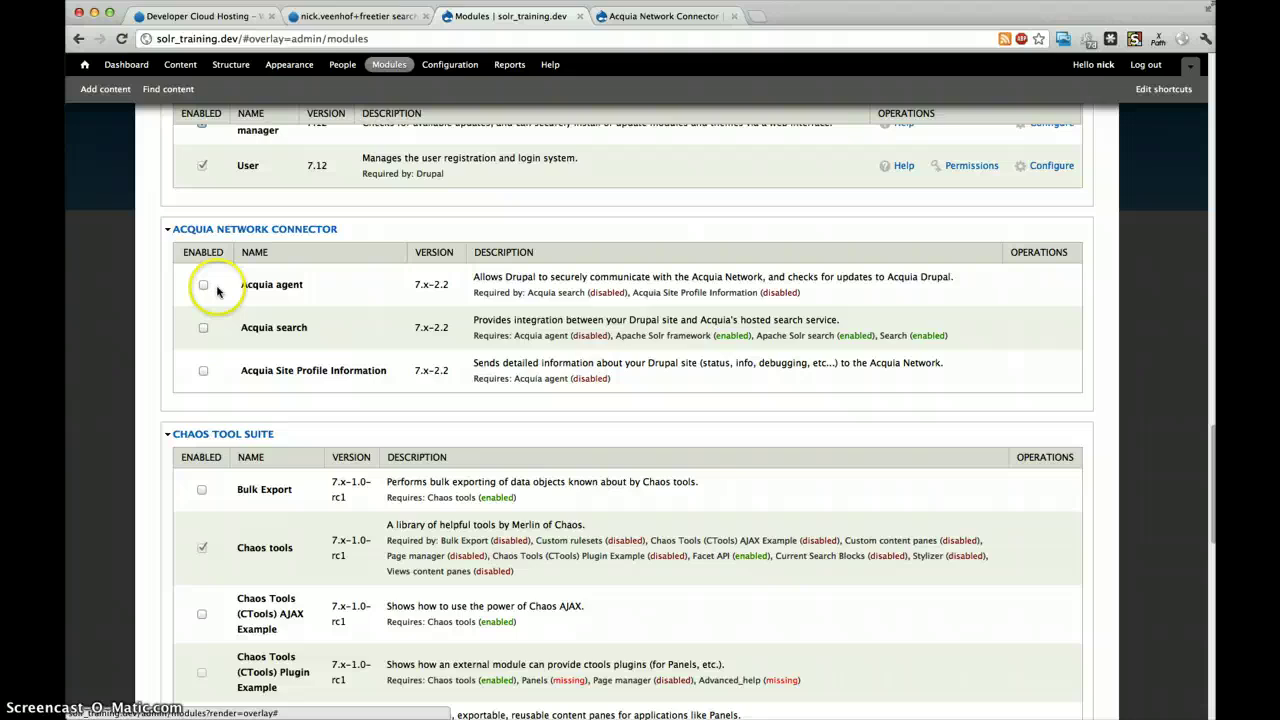
left_click(204, 329)
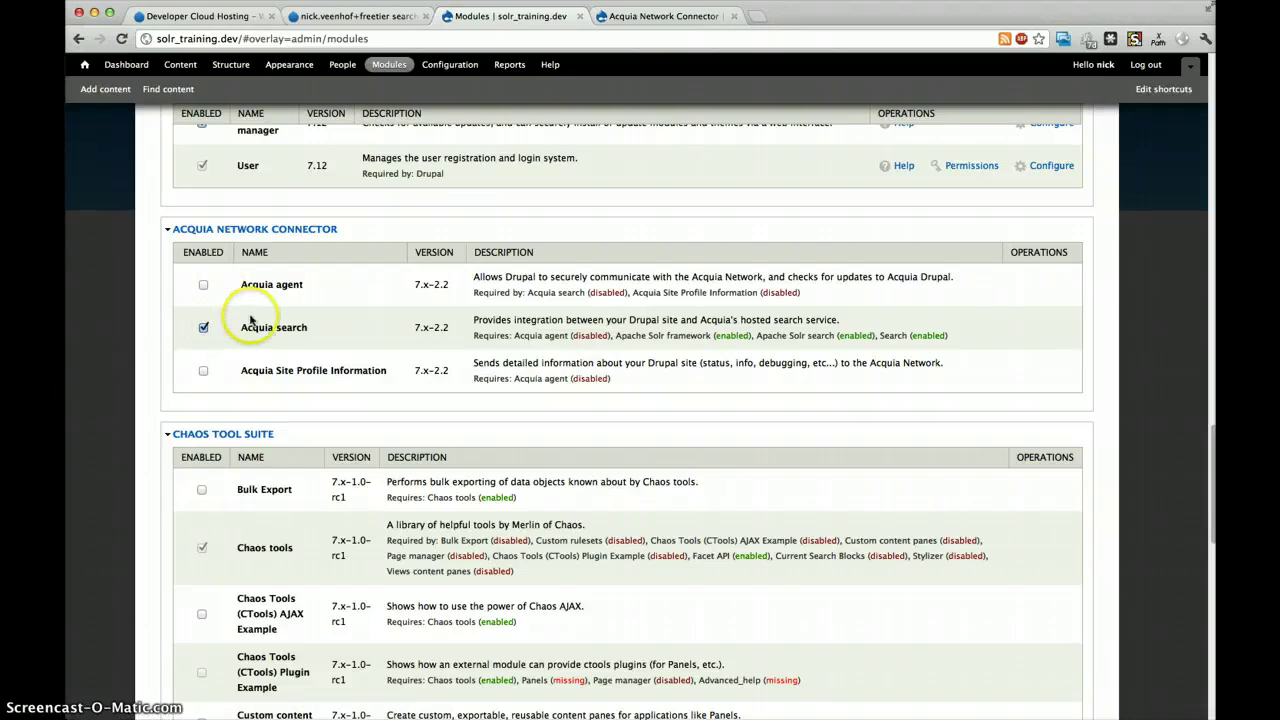
scroll(360, 328, "down", 1)
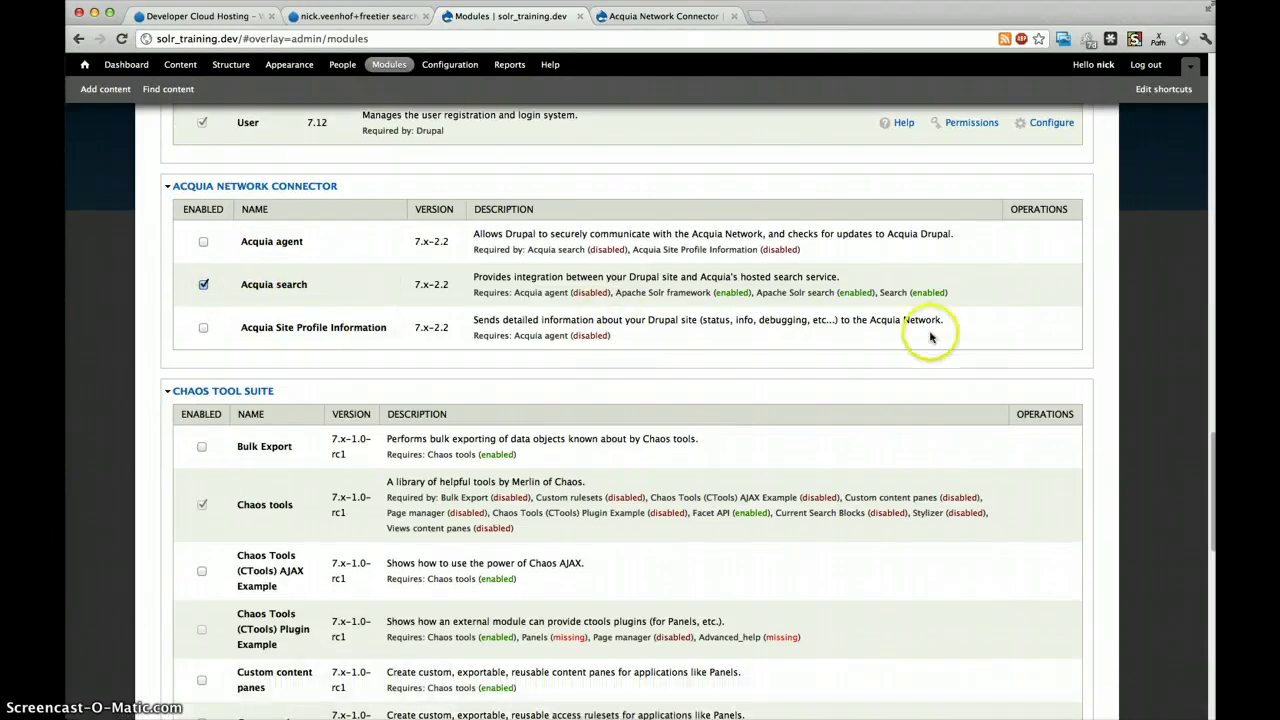
scroll(600, 420, "down", 10)
left_click(180, 648)
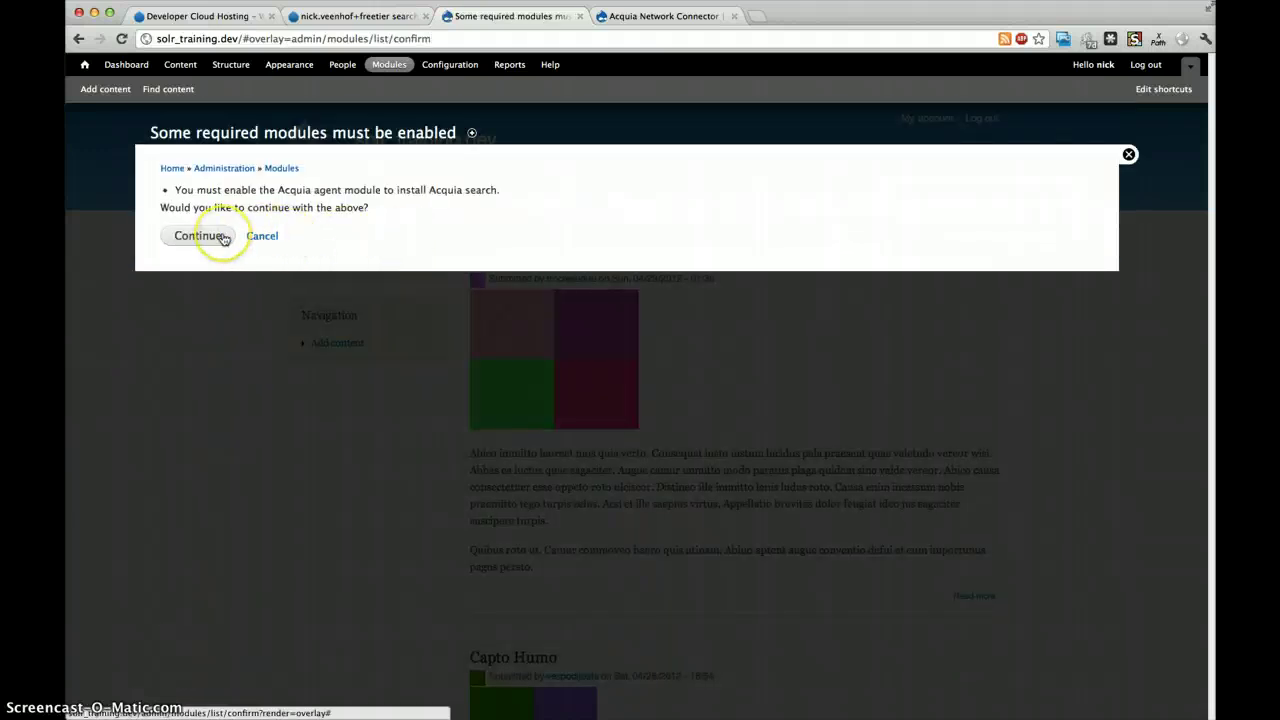
Confirm also enabling Acquia agent, then follow the 'connect now' link to Acquia Network
left_click(224, 238)
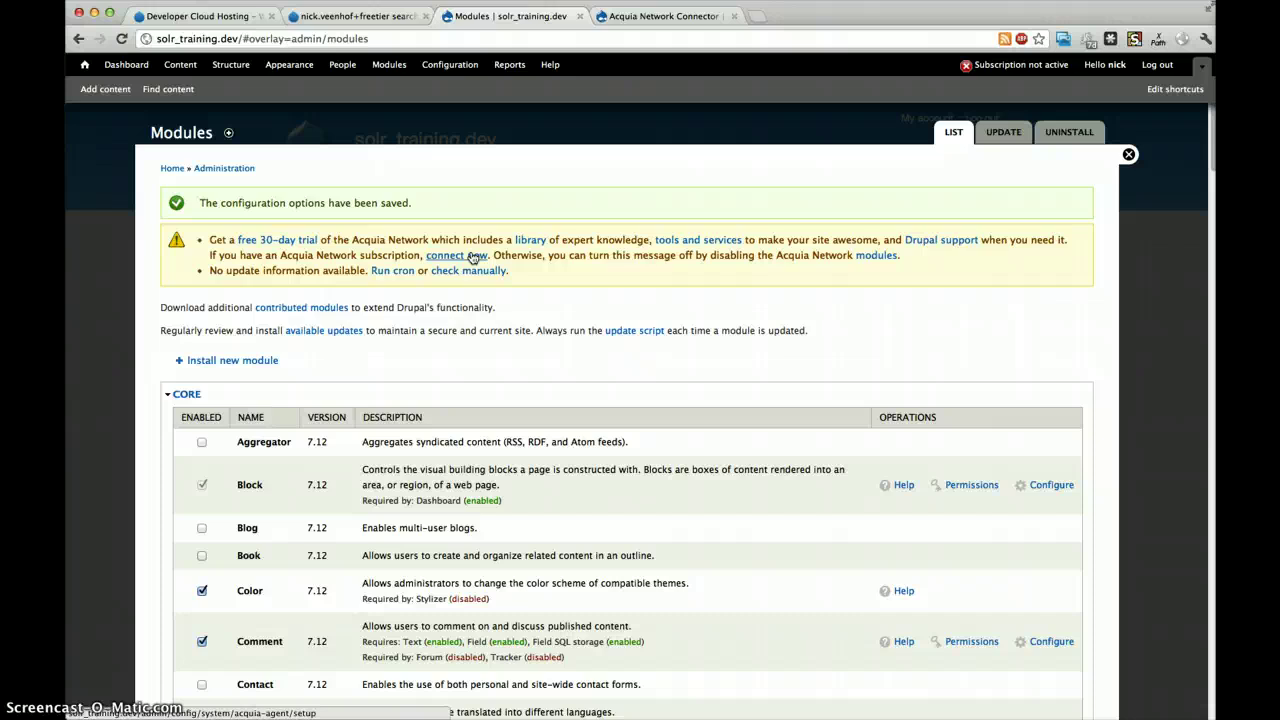
left_click(474, 257)
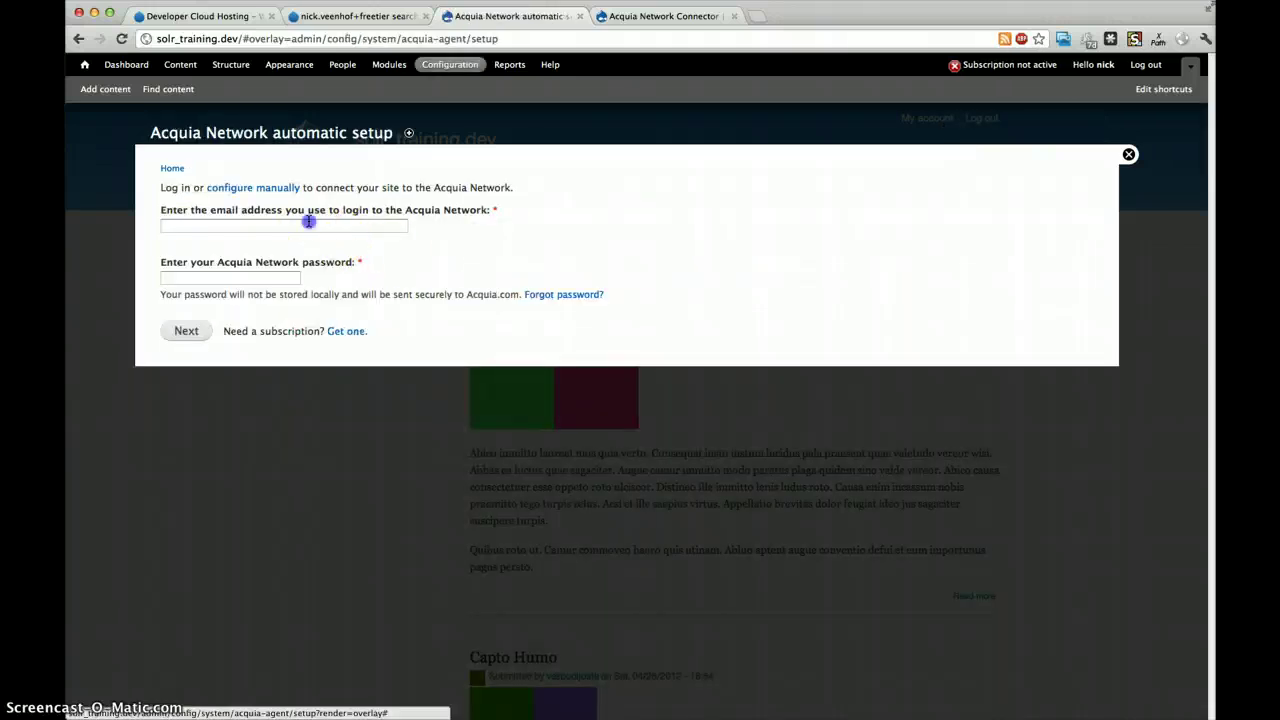
Enter the Acquia Network account email and password in the setup form and submit it
left_click(310, 224)
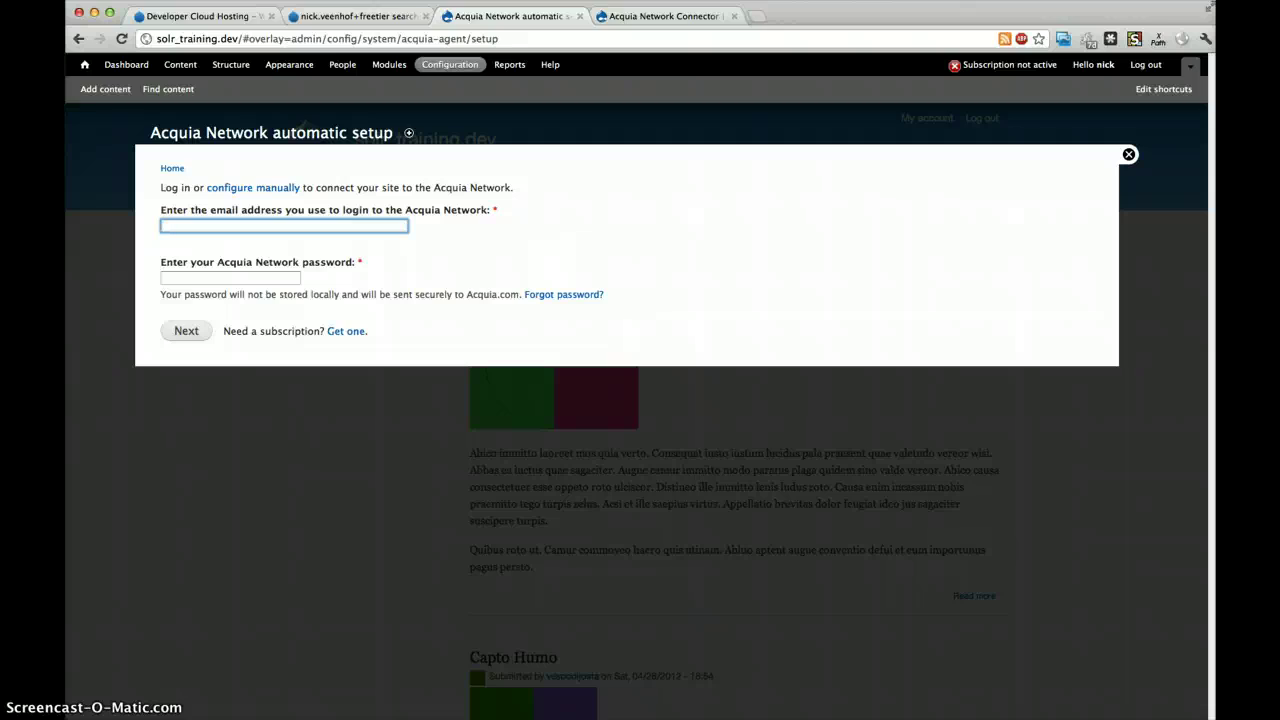
left_click(165, 495)
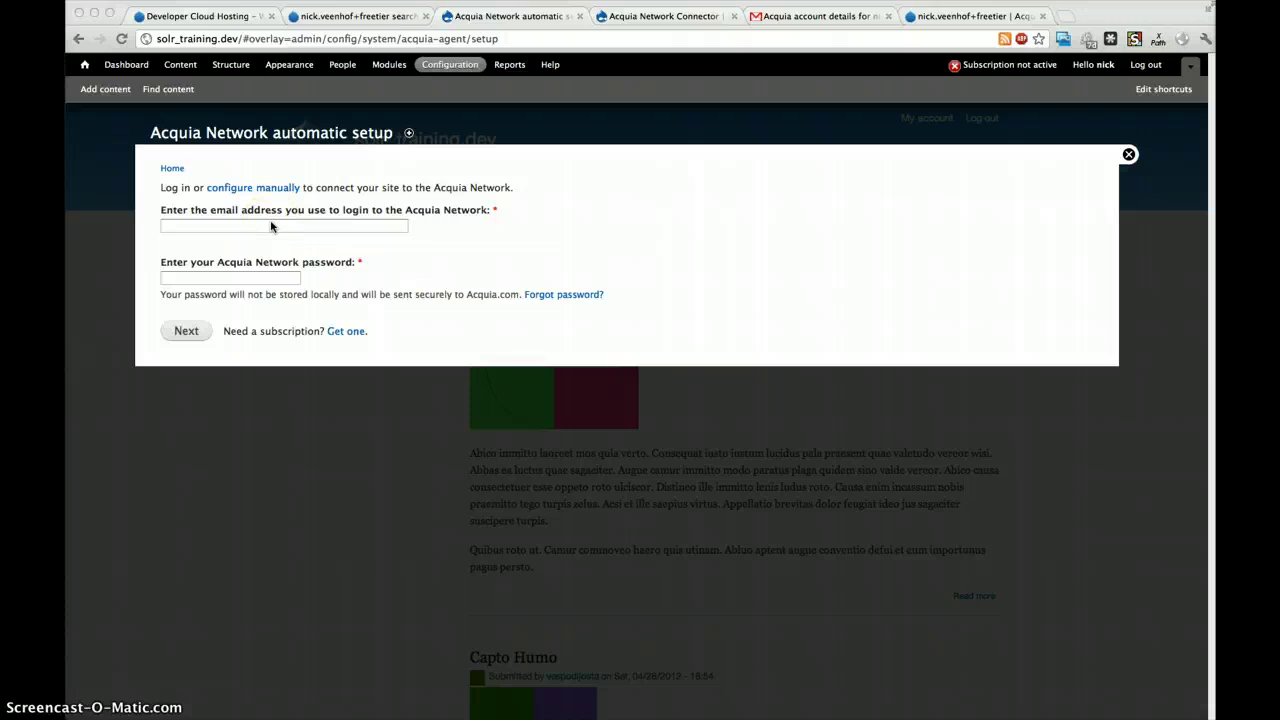
left_click(271, 226)
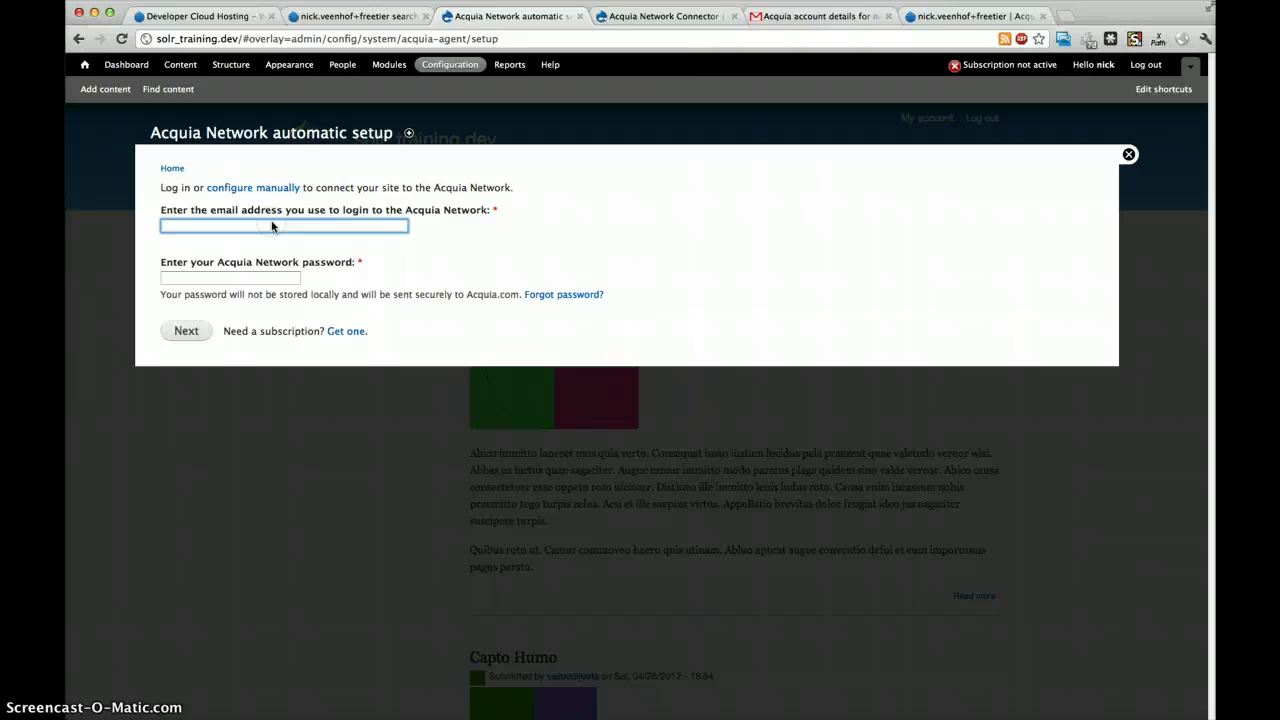
type("nick")
key("Down")
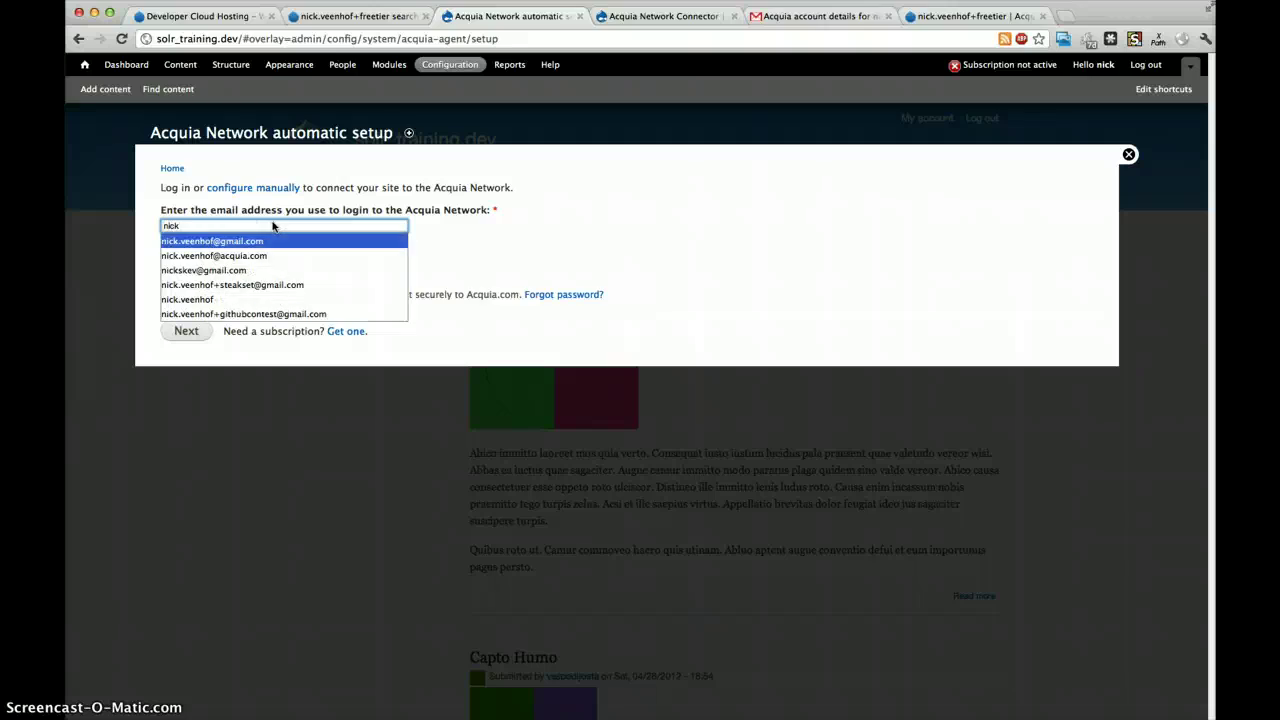
key("Return")
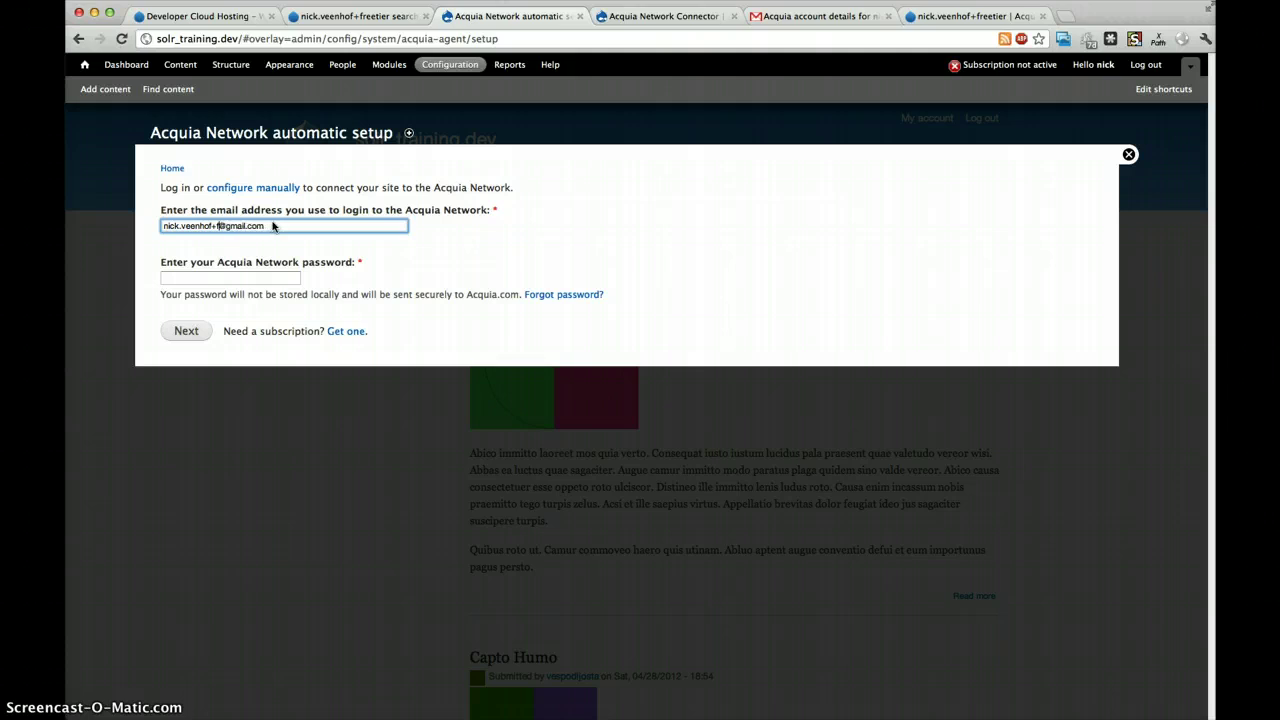
key("Tab")
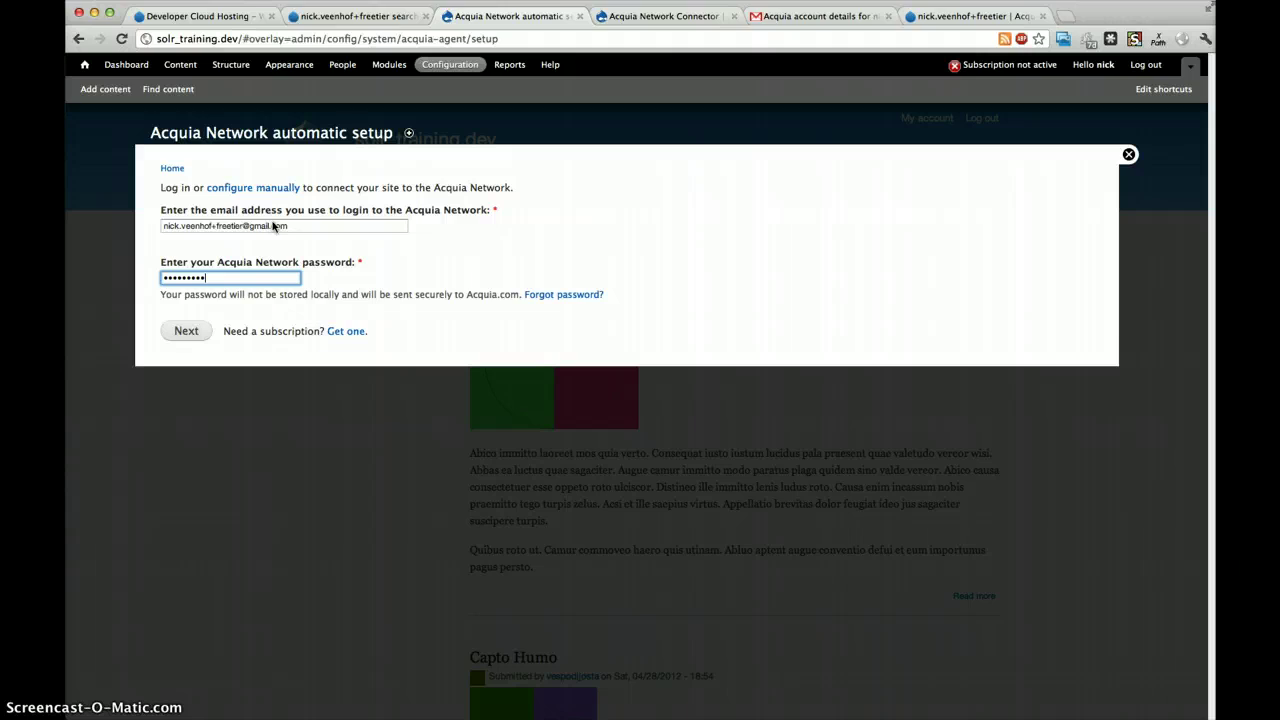
left_click(188, 331)
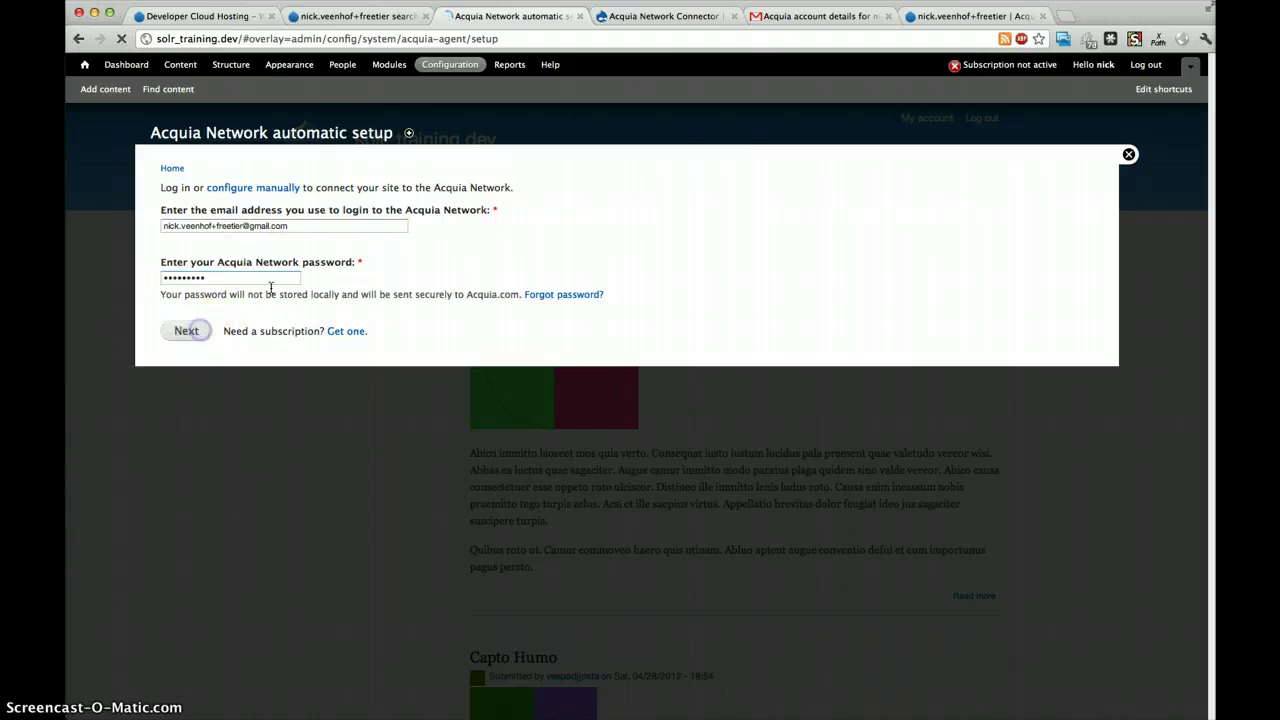
left_click(420, 265)
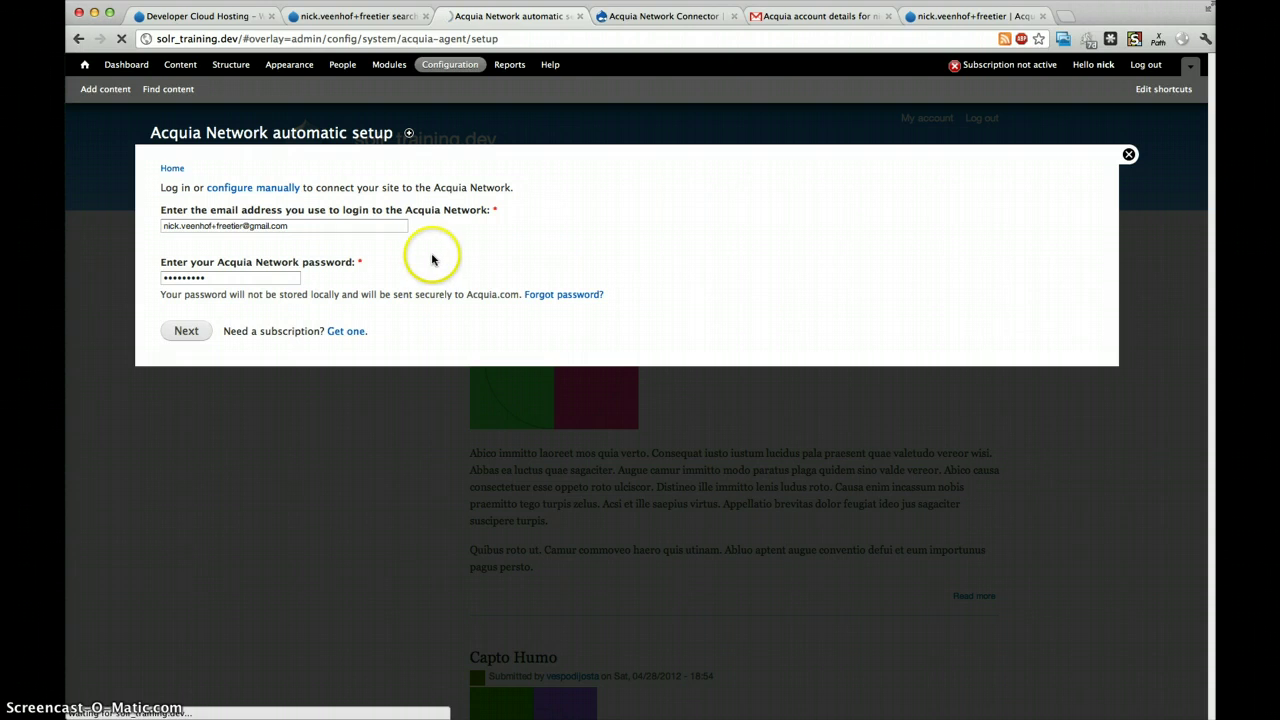
Save the Acquia Network settings and check Apache Solr search settings, which list Acquia Search as default
left_click(424, 274)
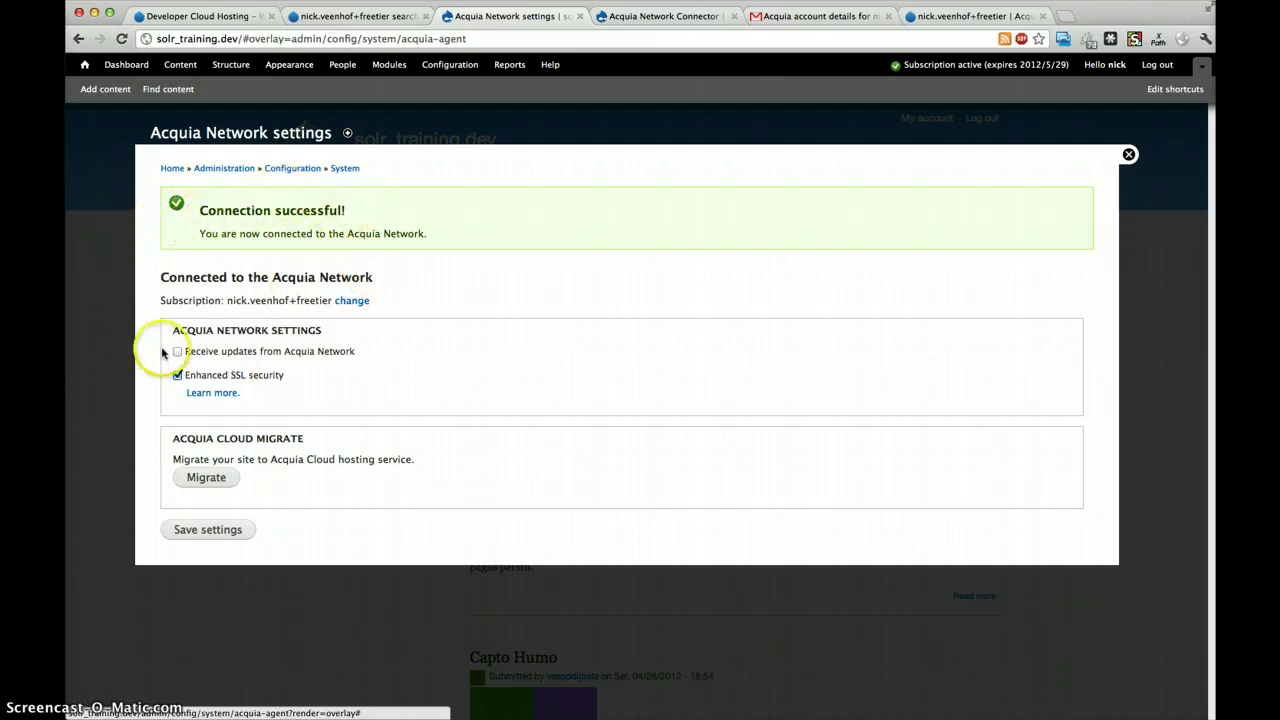
left_click(214, 531)
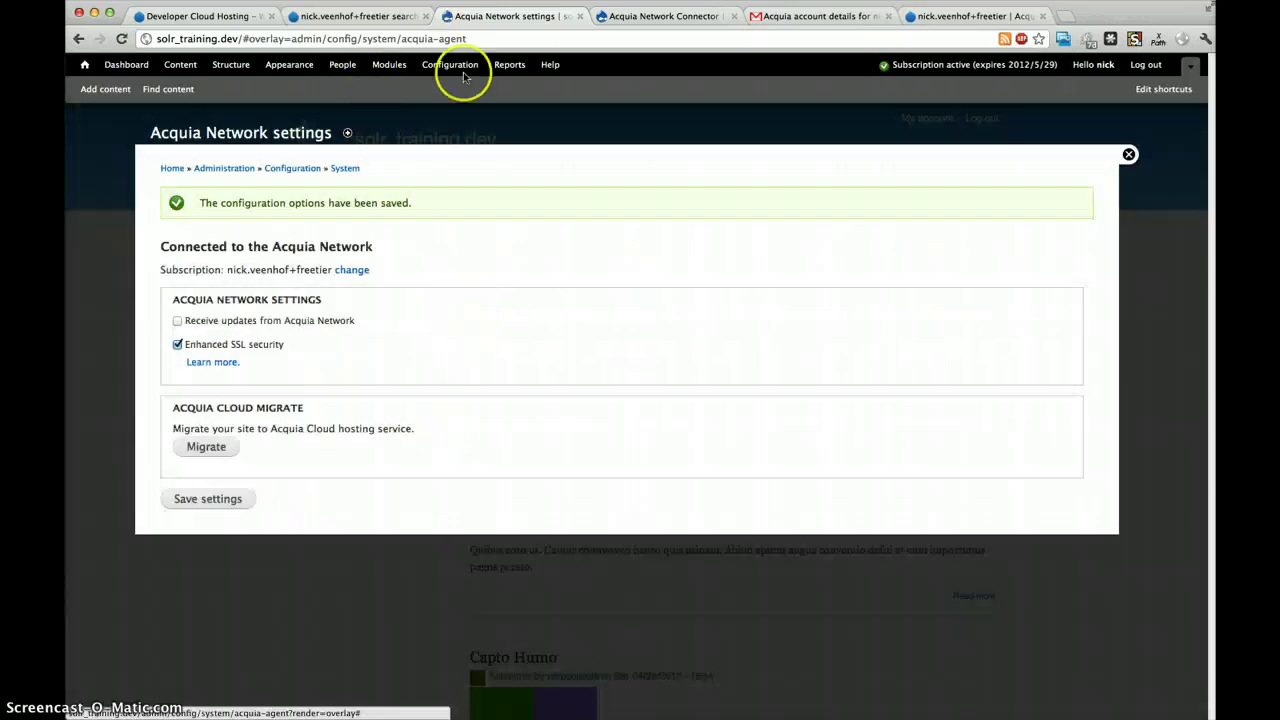
left_click(462, 66)
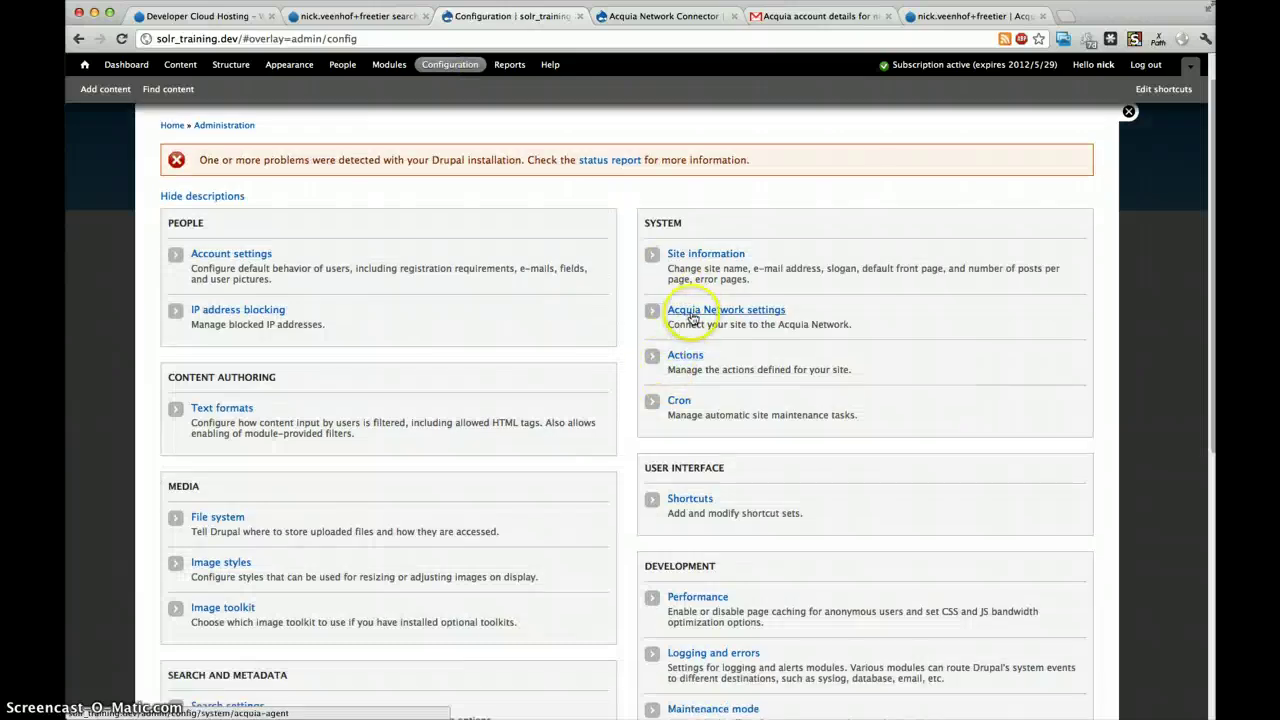
scroll(686, 400, "down", 5)
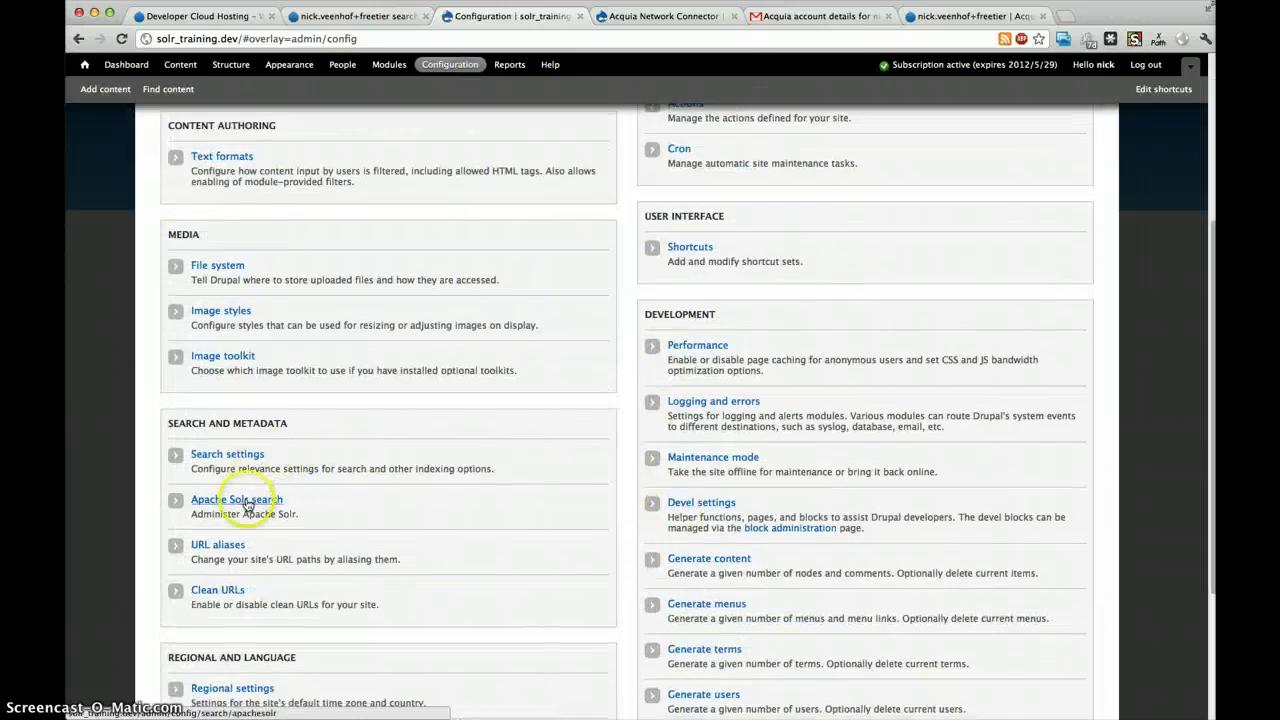
left_click(240, 503)
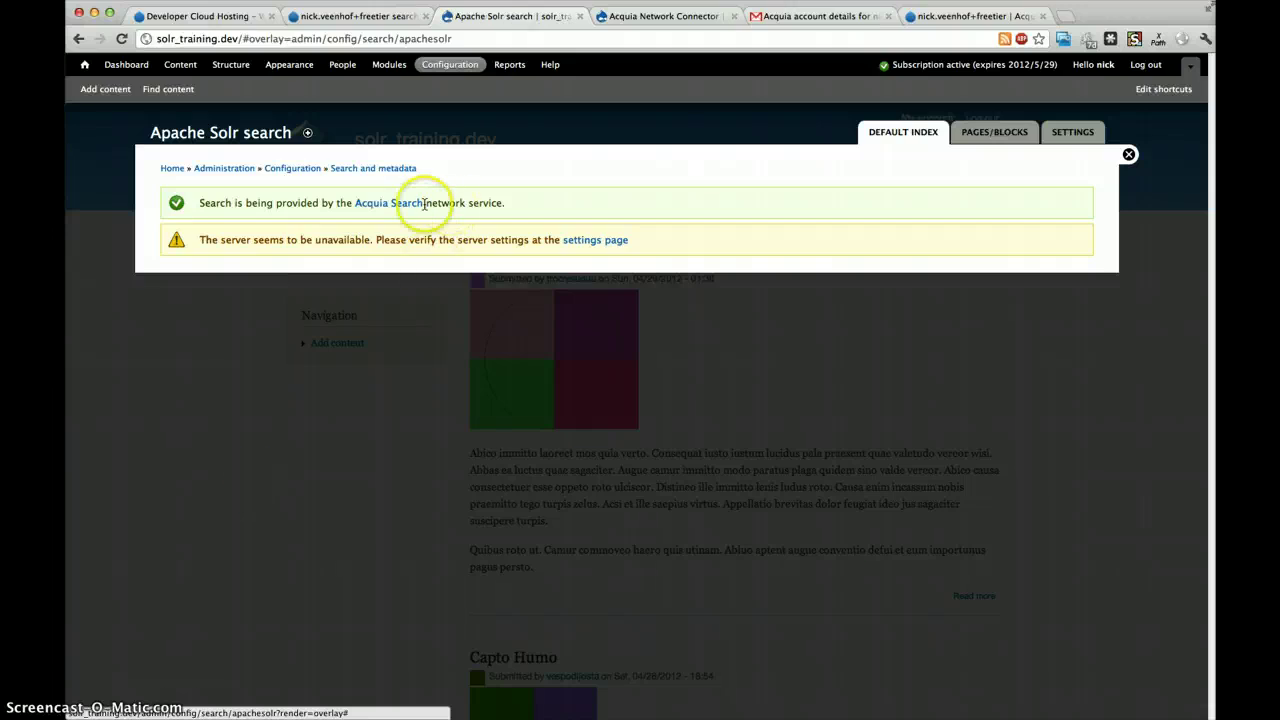
left_click(1072, 130)
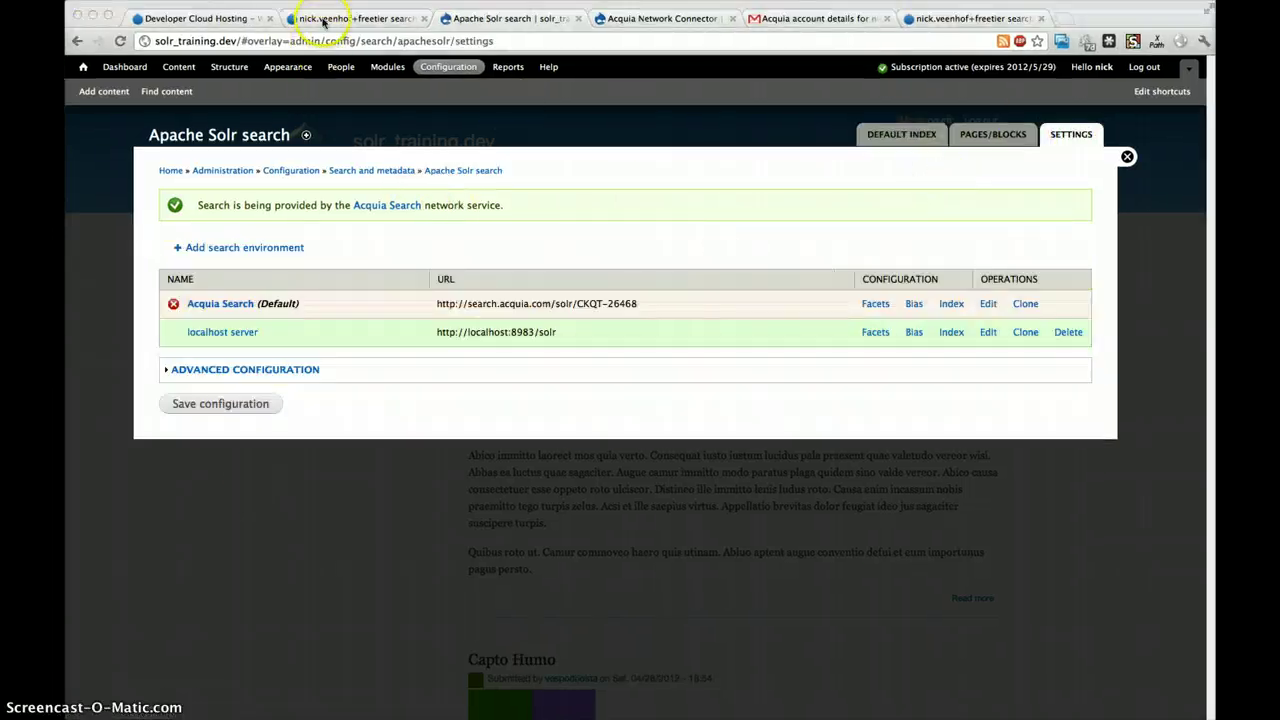
left_click(477, 18)
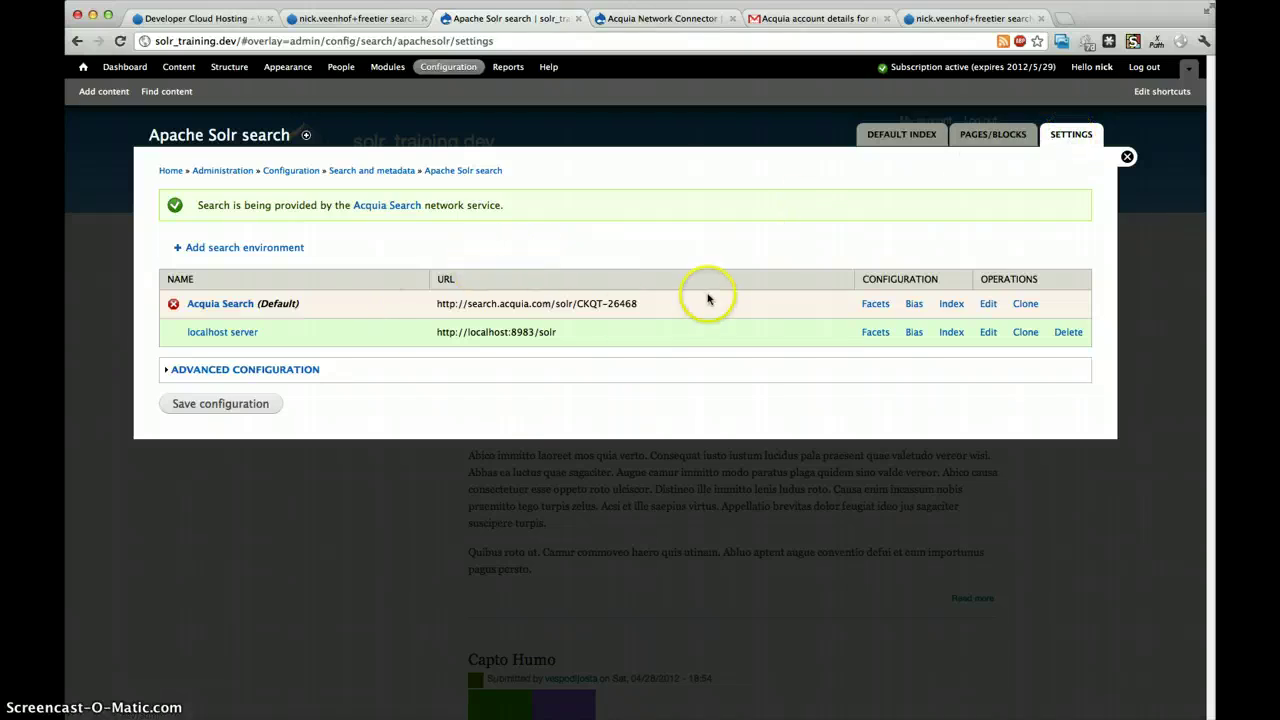
Refresh the Acquia Network search page until Acquia Search shows Online with 0 documents
left_click(948, 18)
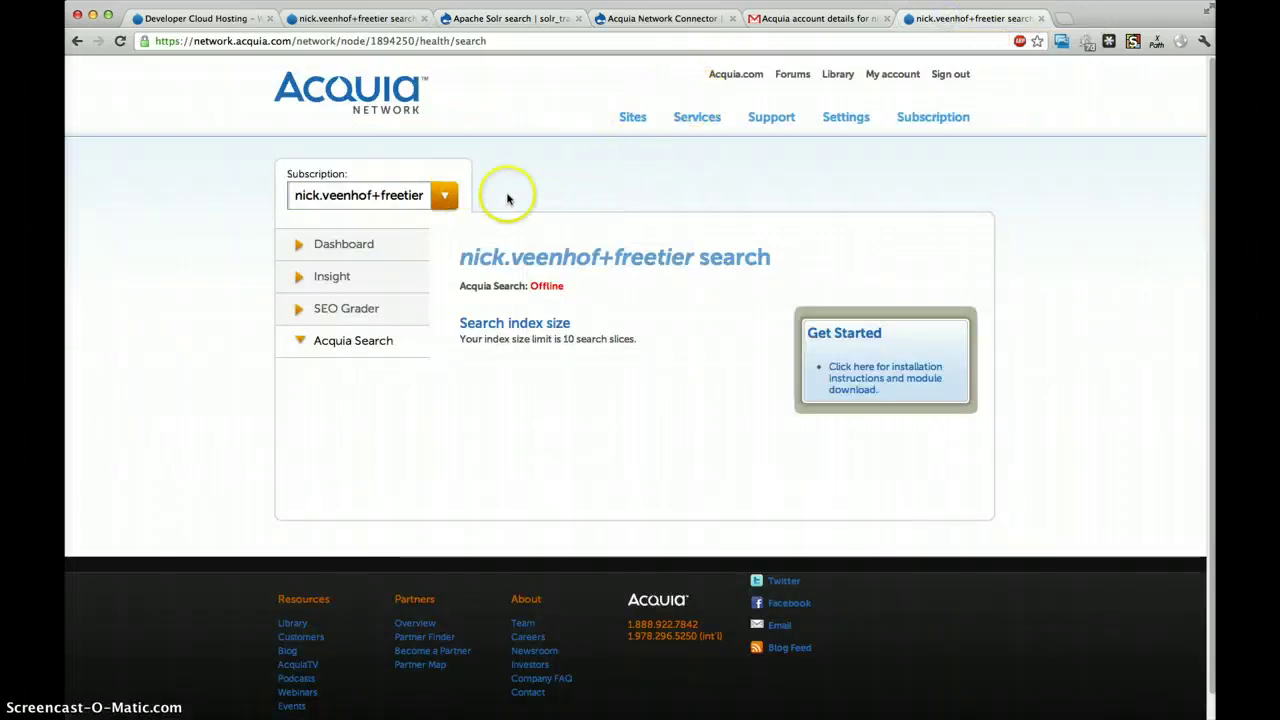
left_click(336, 345)
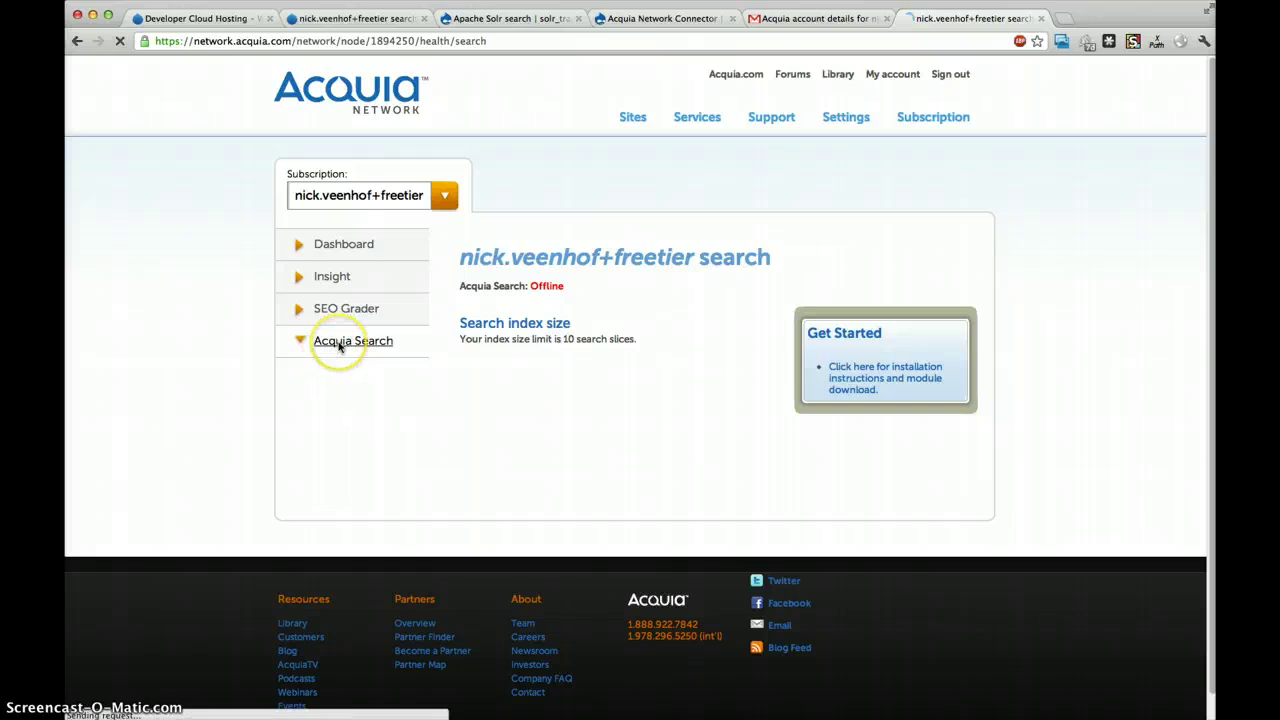
left_click(495, 387)
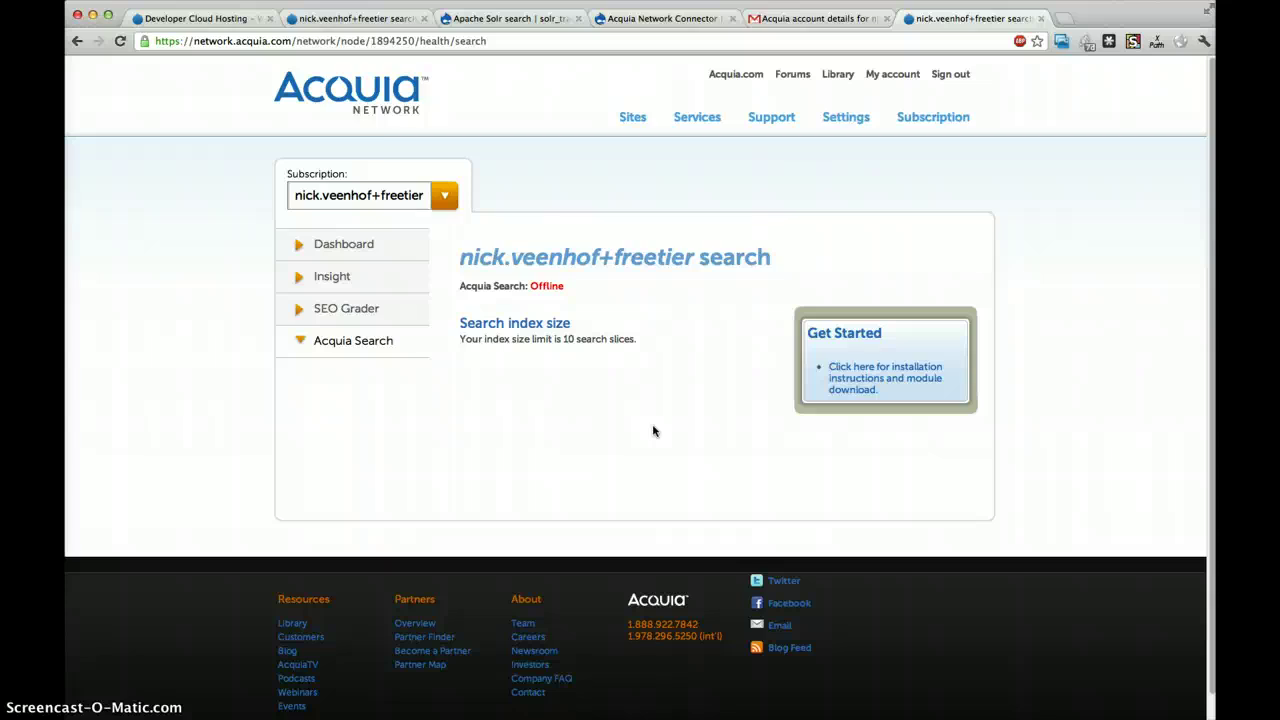
key("ctrl+r")
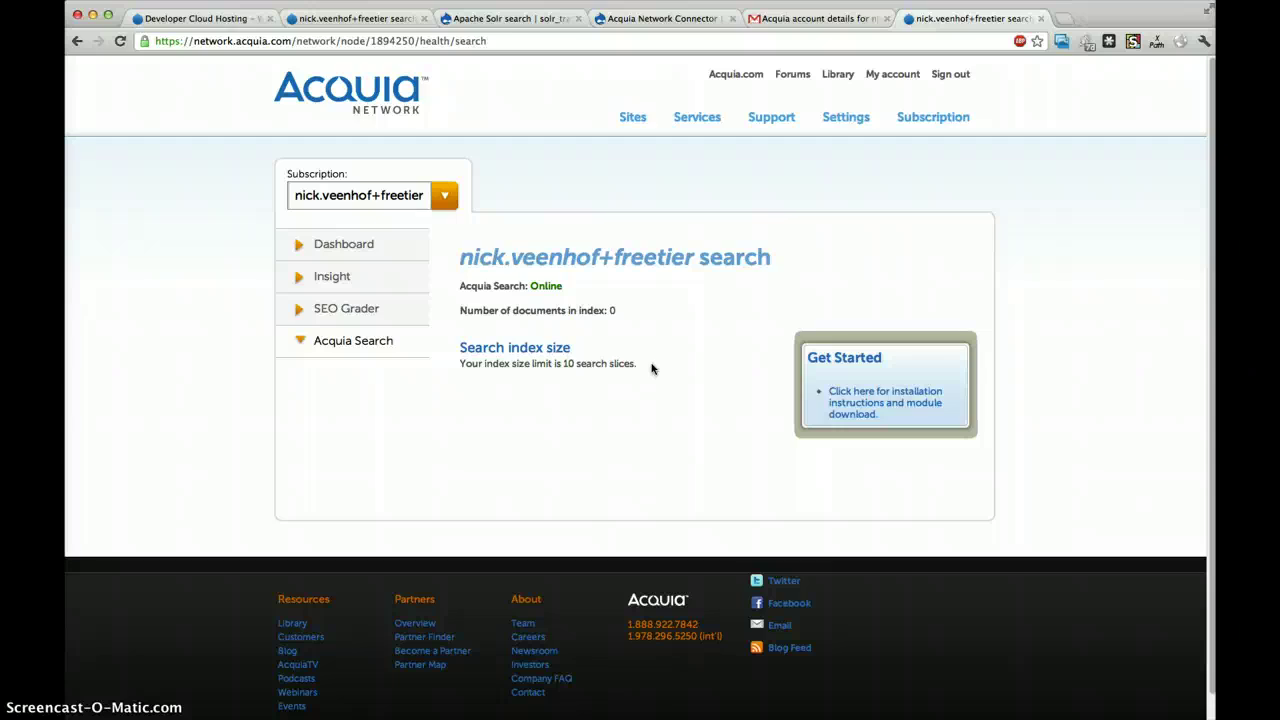
Return to the Apache Solr settings, refresh Acquia Search's status, and view the Default Index overview
left_click(792, 19)
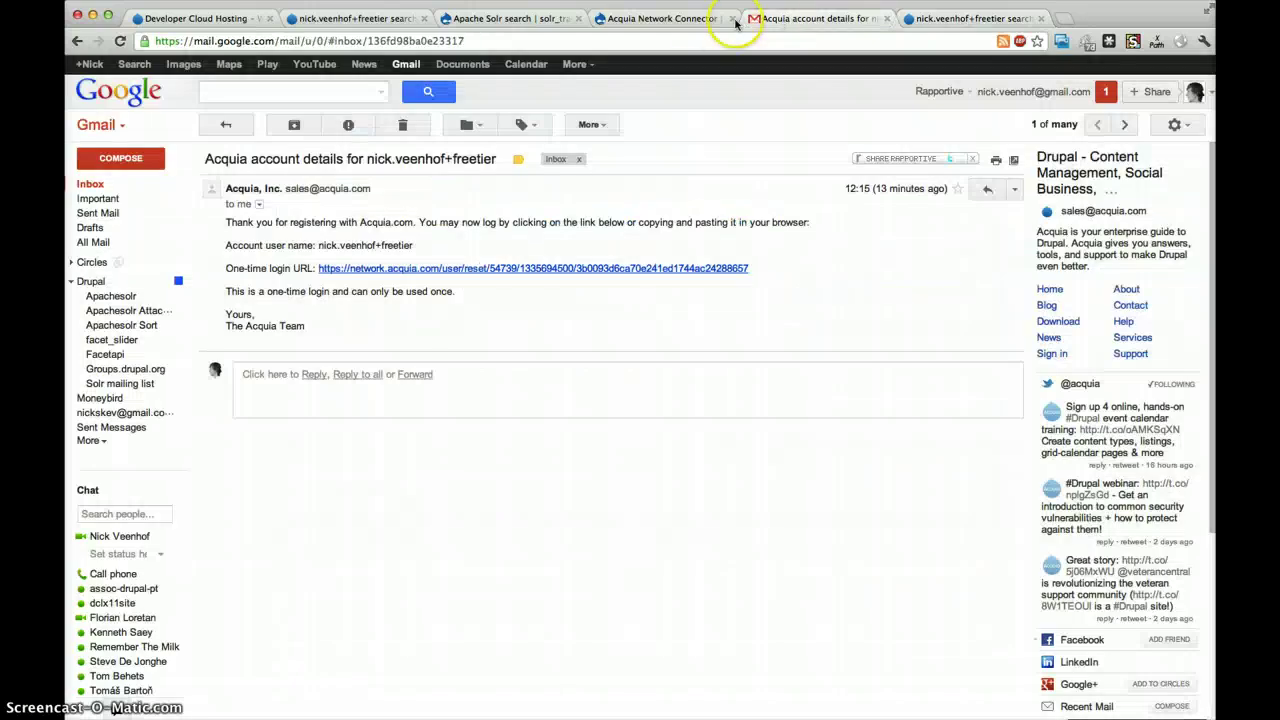
left_click(690, 18)
left_click(525, 18)
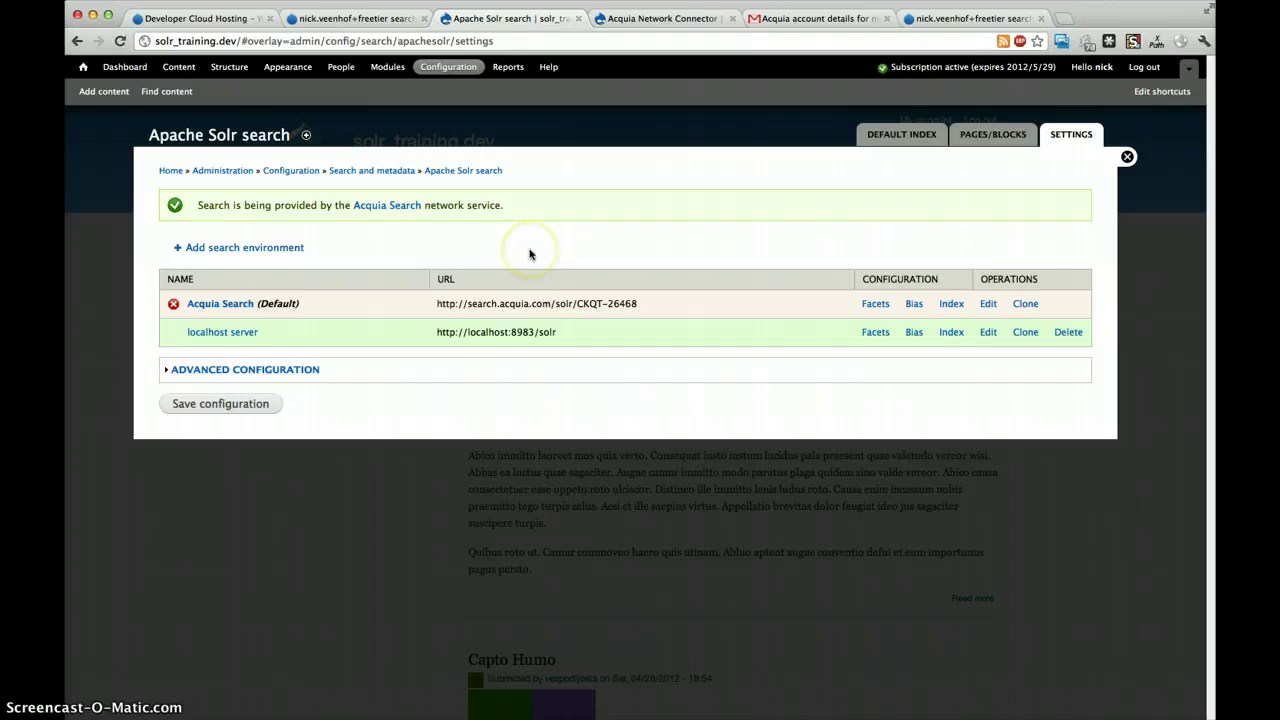
key("ctrl+r")
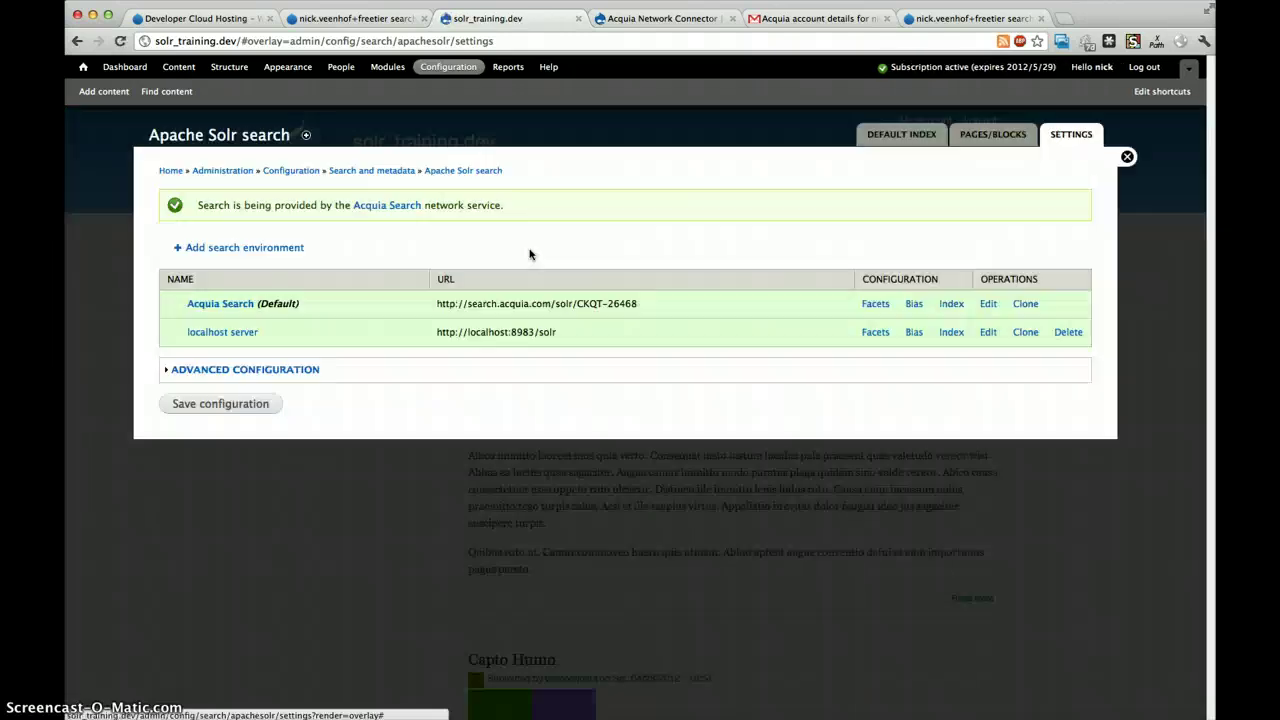
left_click(557, 337)
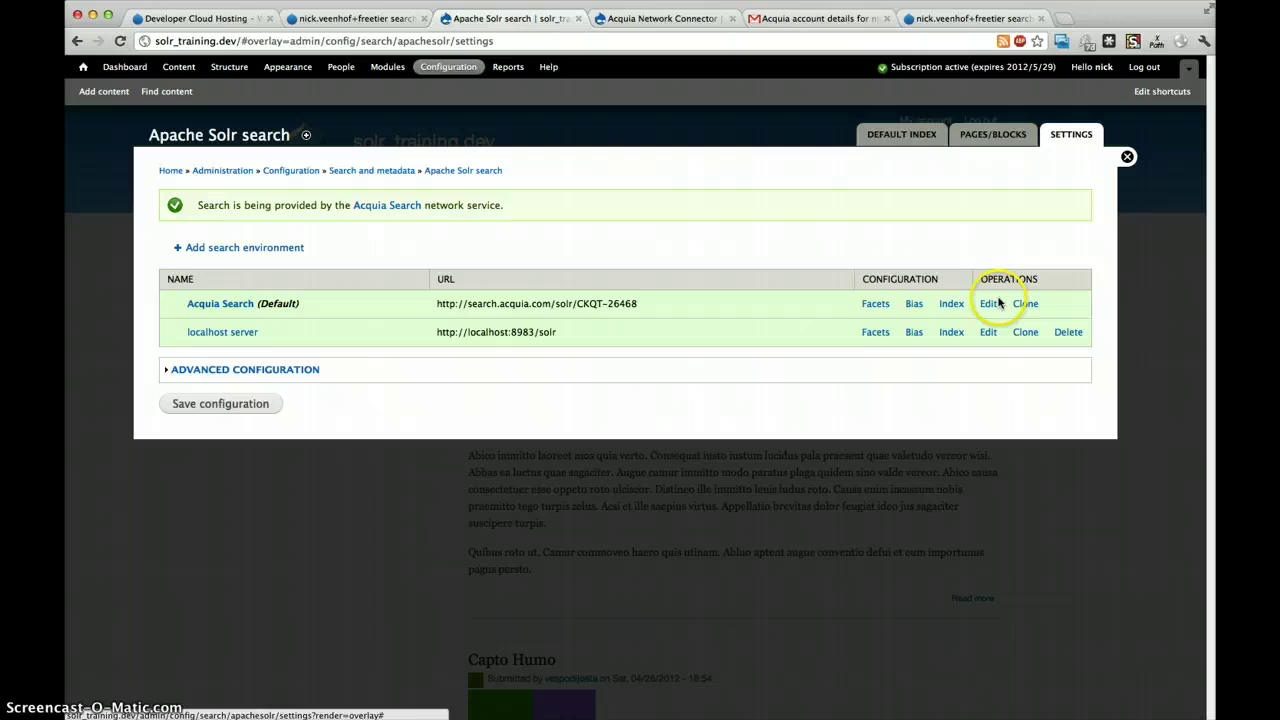
left_click(879, 147)
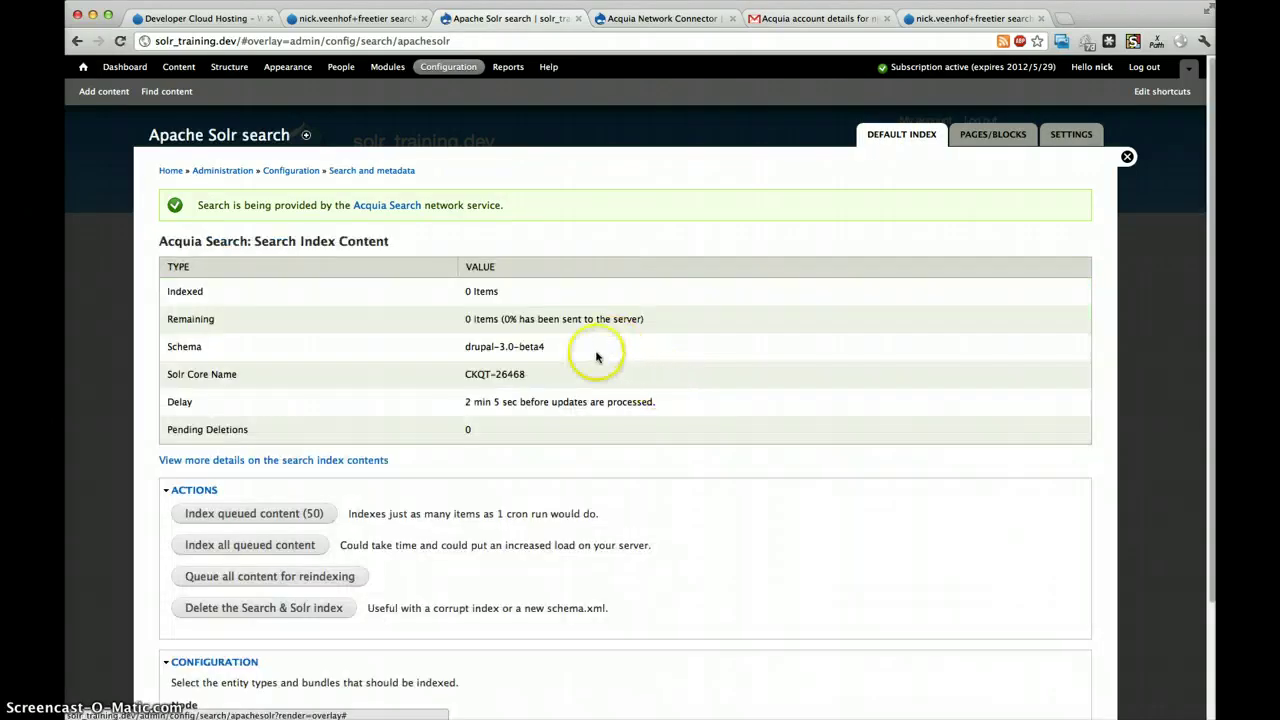
Queue all site content for reindexing and confirm it
left_click(283, 578)
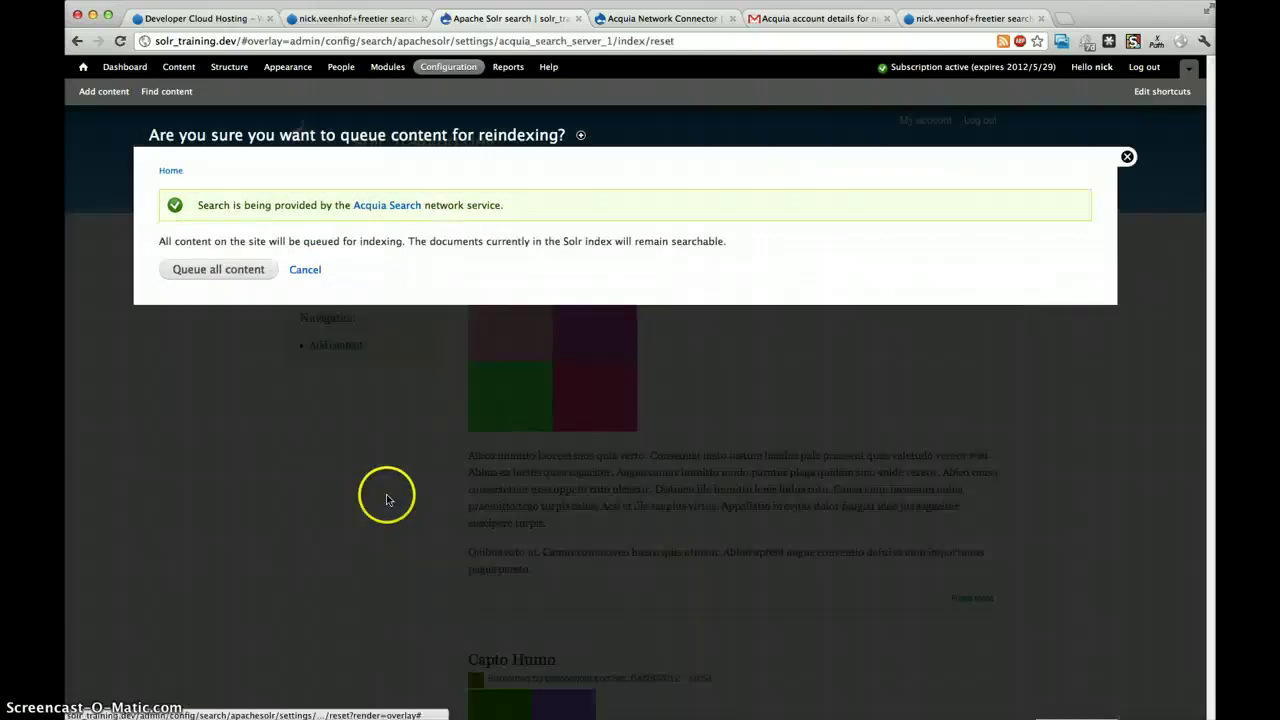
left_click(238, 270)
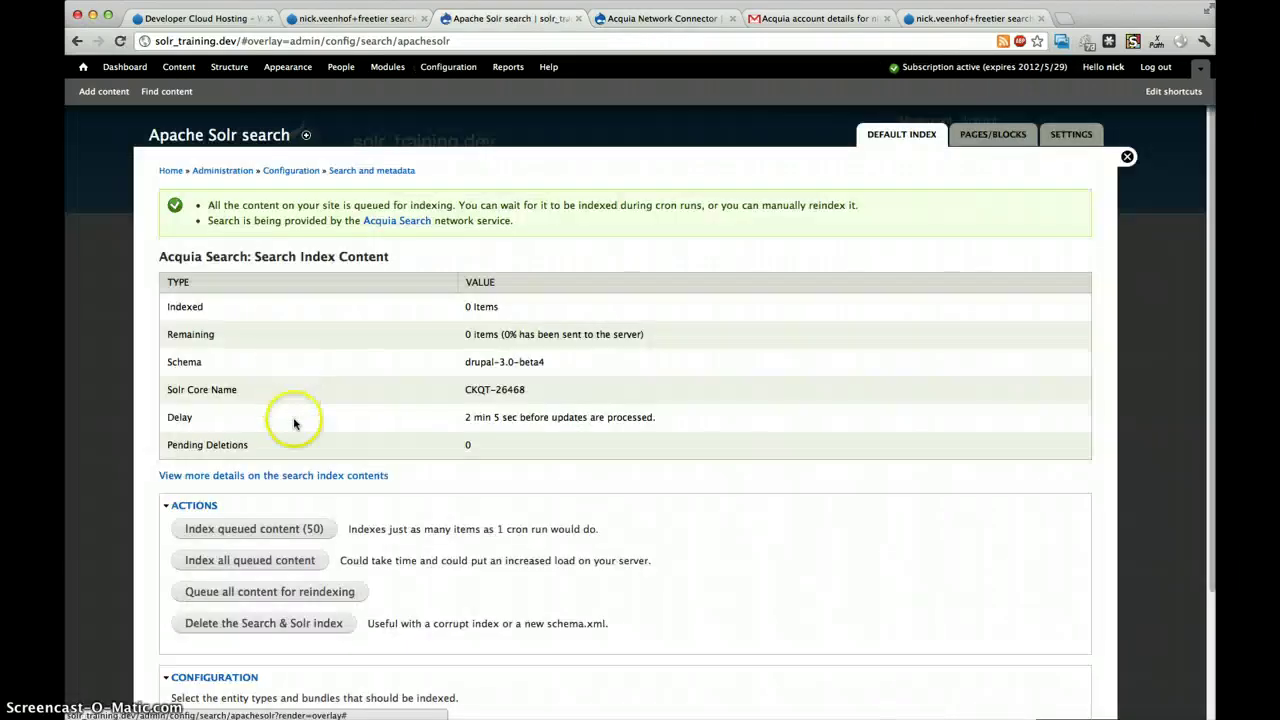
scroll(354, 434, "down", 3)
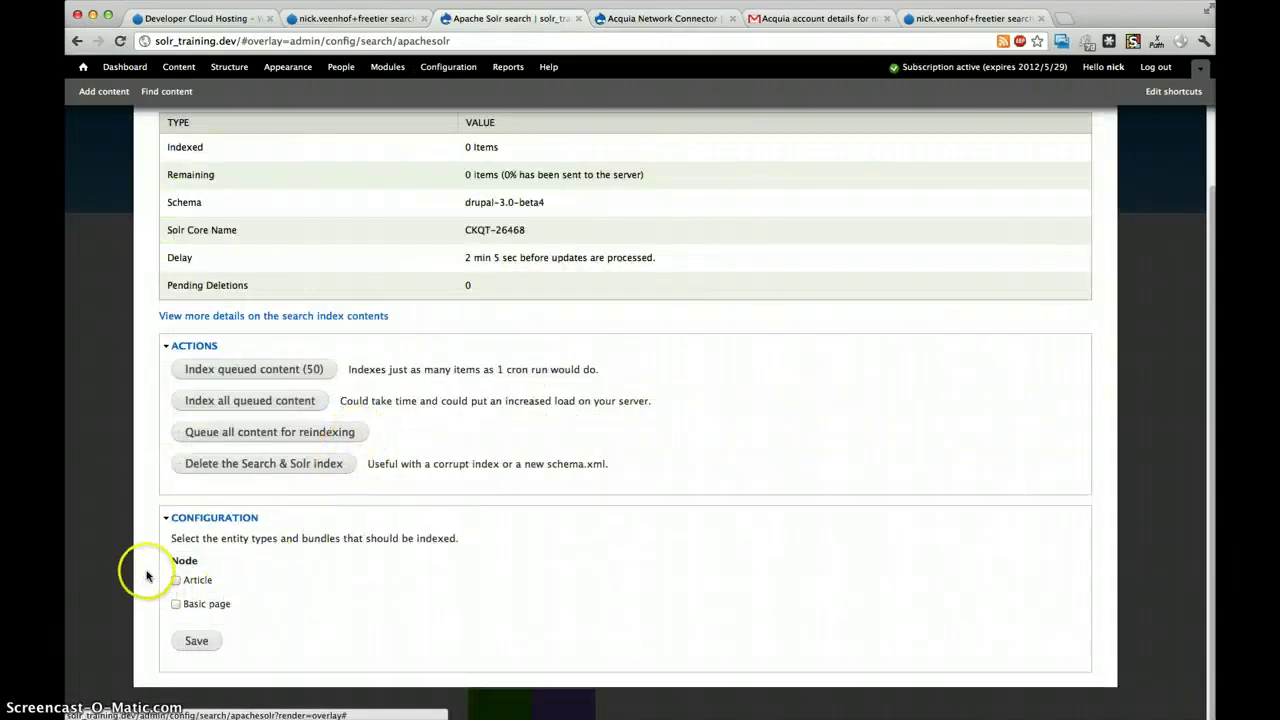
scroll(346, 476, "up", 1)
Select Article for indexing alongside Basic page and save the content-type choices
scroll(150, 620, "down", 1)
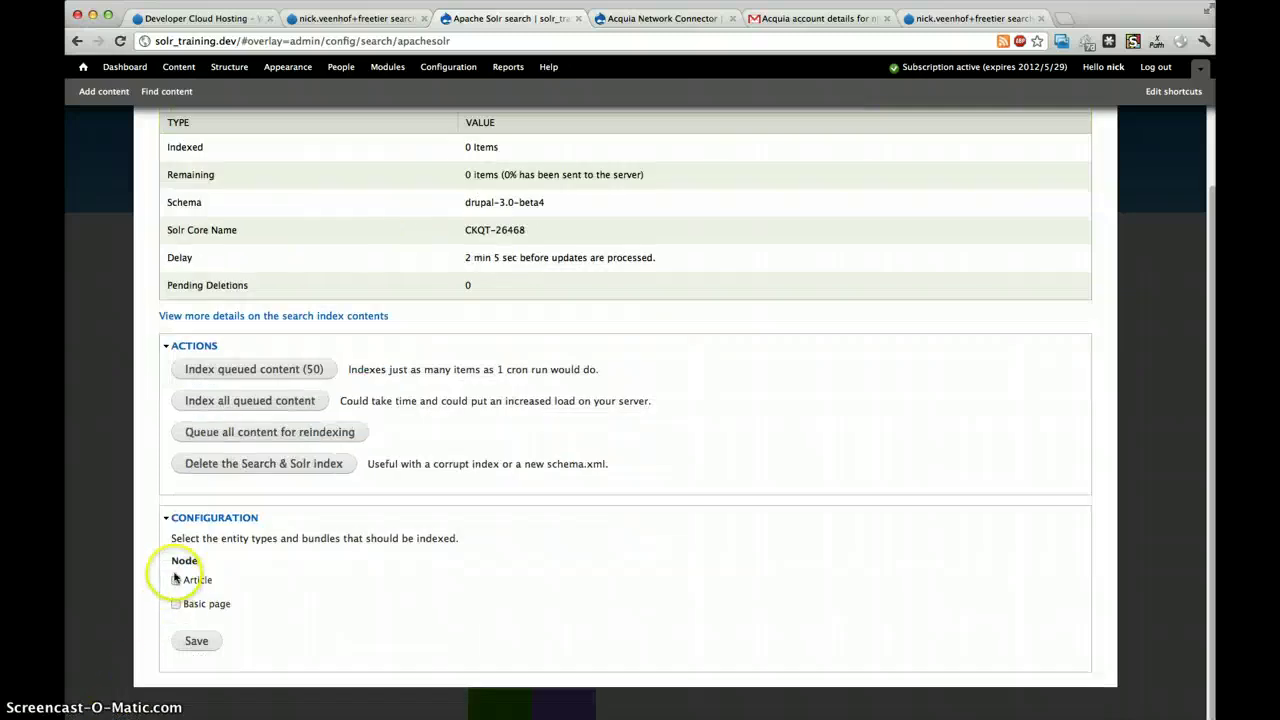
left_click(176, 581)
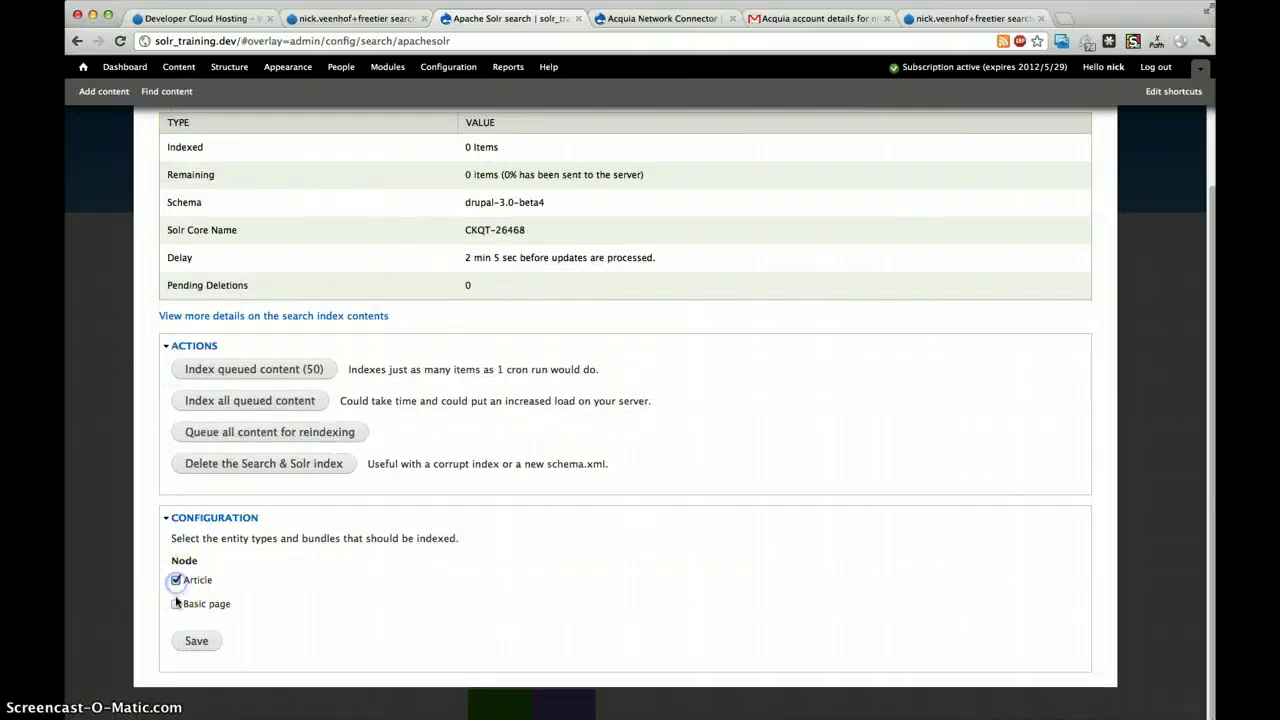
left_click(193, 643)
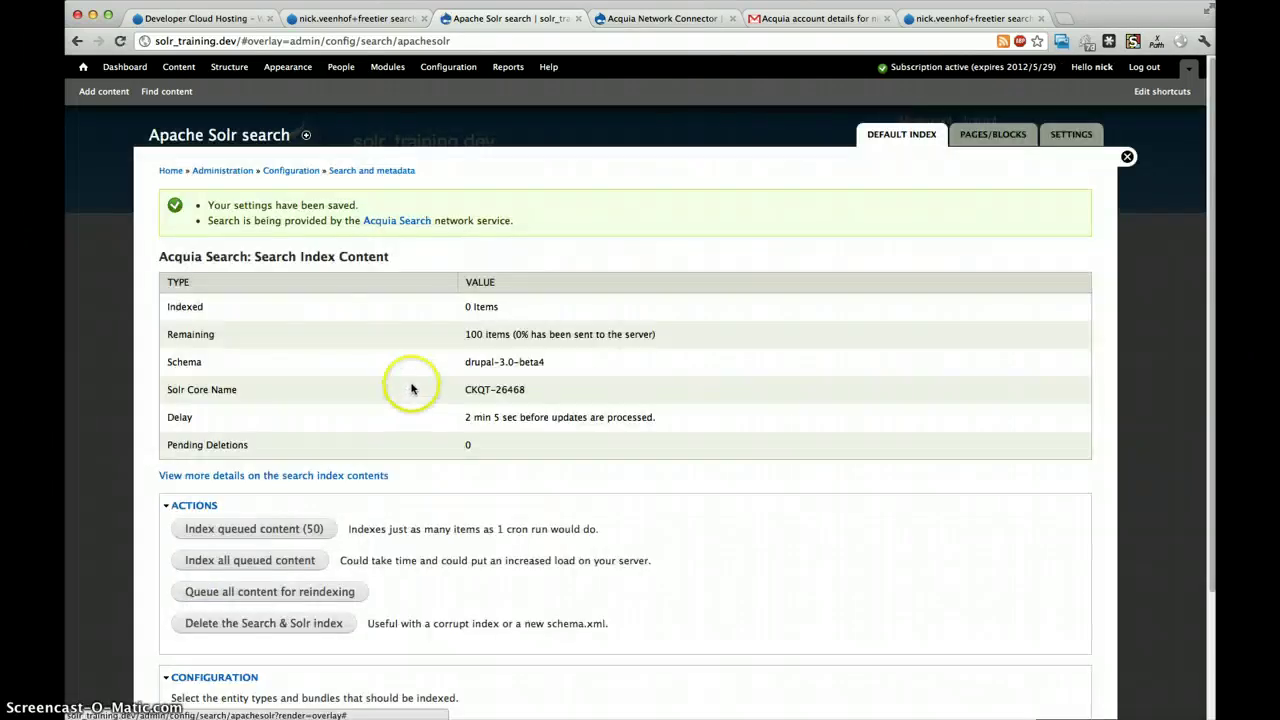
scroll(440, 330, "down", 1)
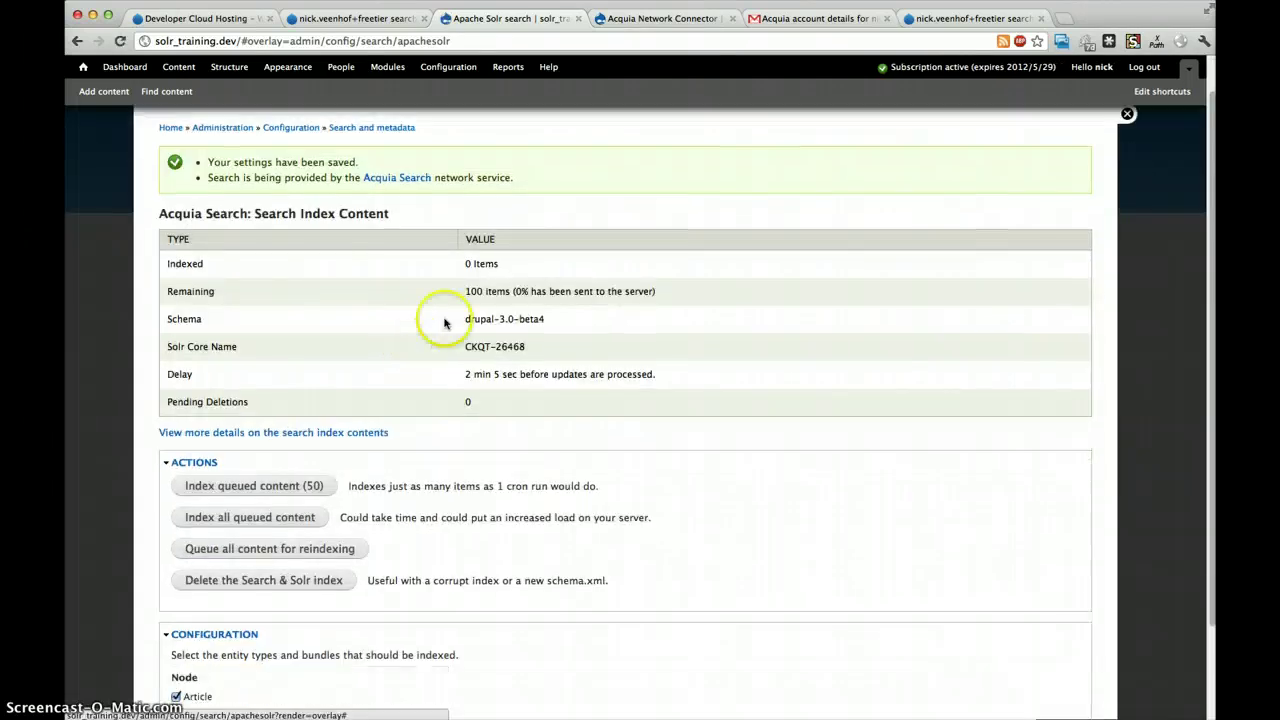
Index all 100 remaining queued items into Acquia Search's Solr index
left_click(249, 520)
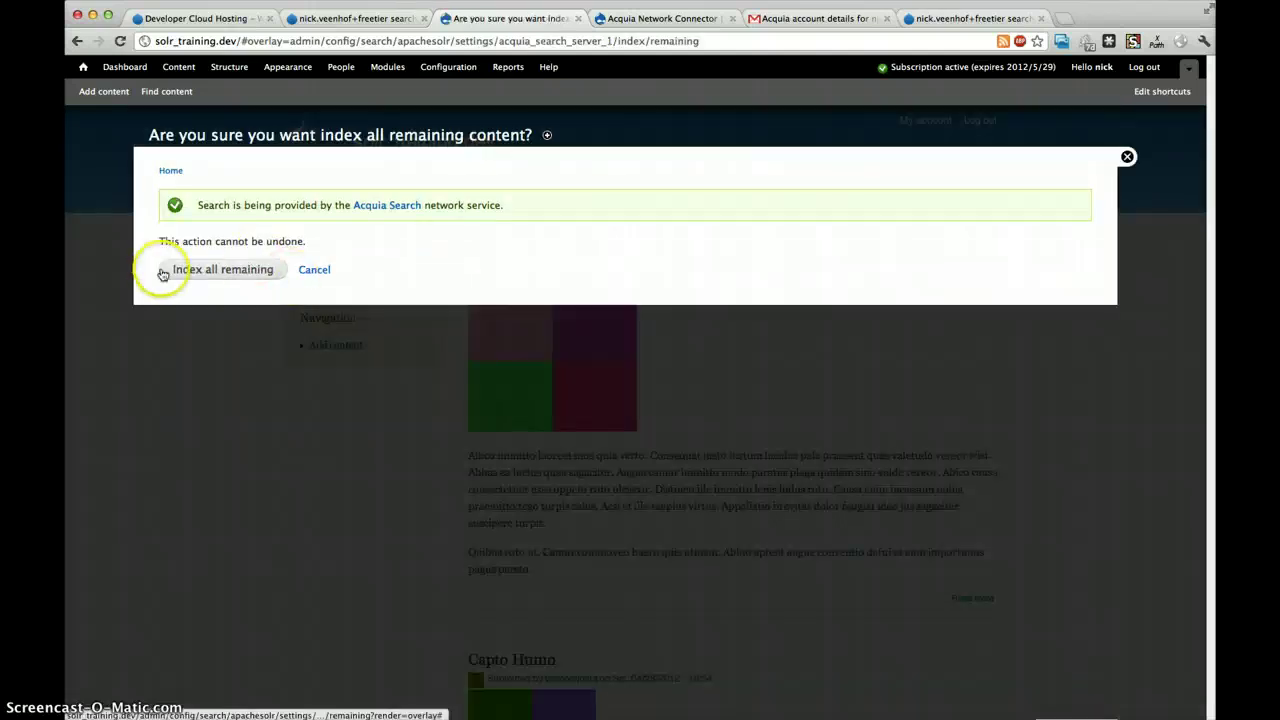
left_click(178, 268)
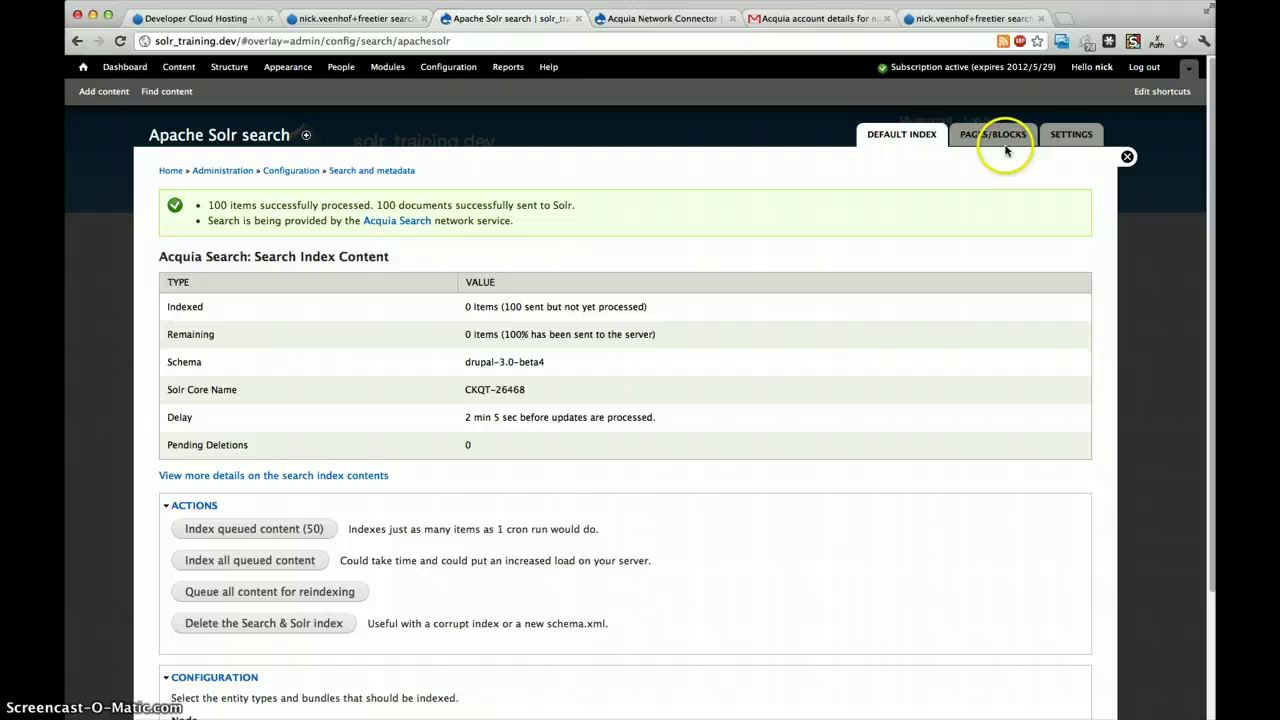
Review the Core Search page's advanced options, cancel without changes, and return to Settings
left_click(993, 134)
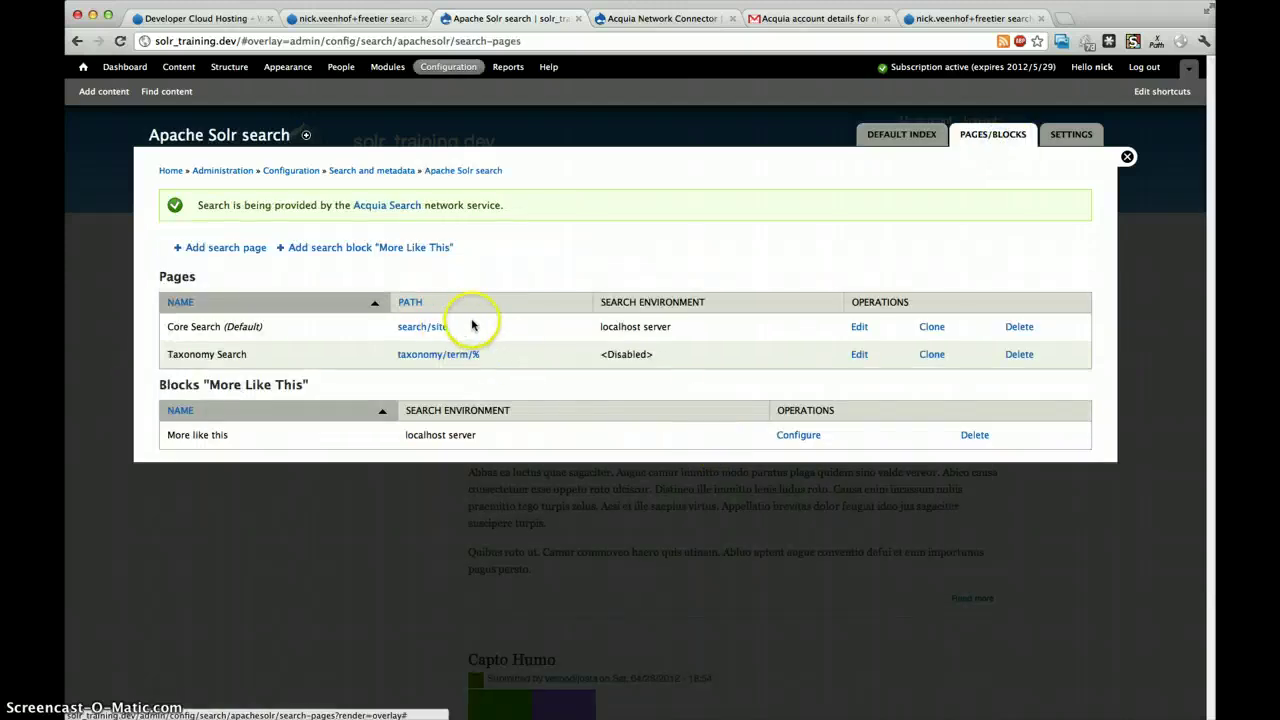
left_click(859, 327)
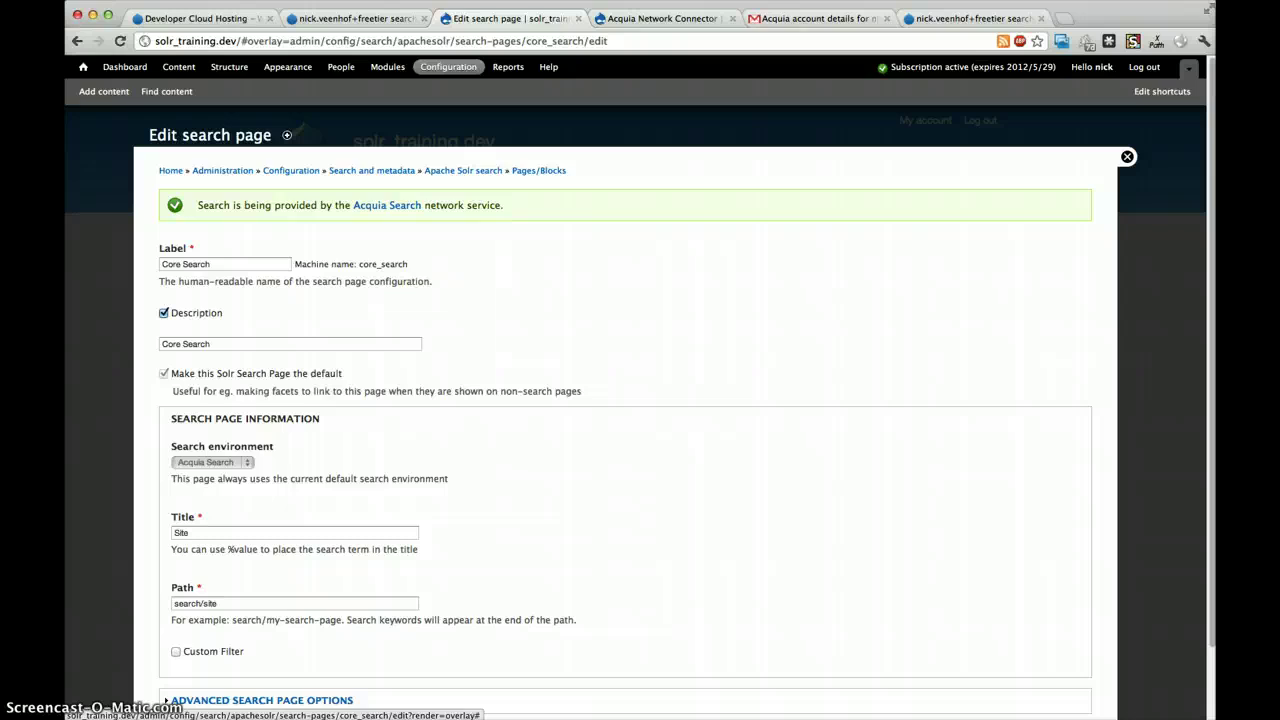
scroll(428, 371, "down", 3)
scroll(194, 565, "down", 1)
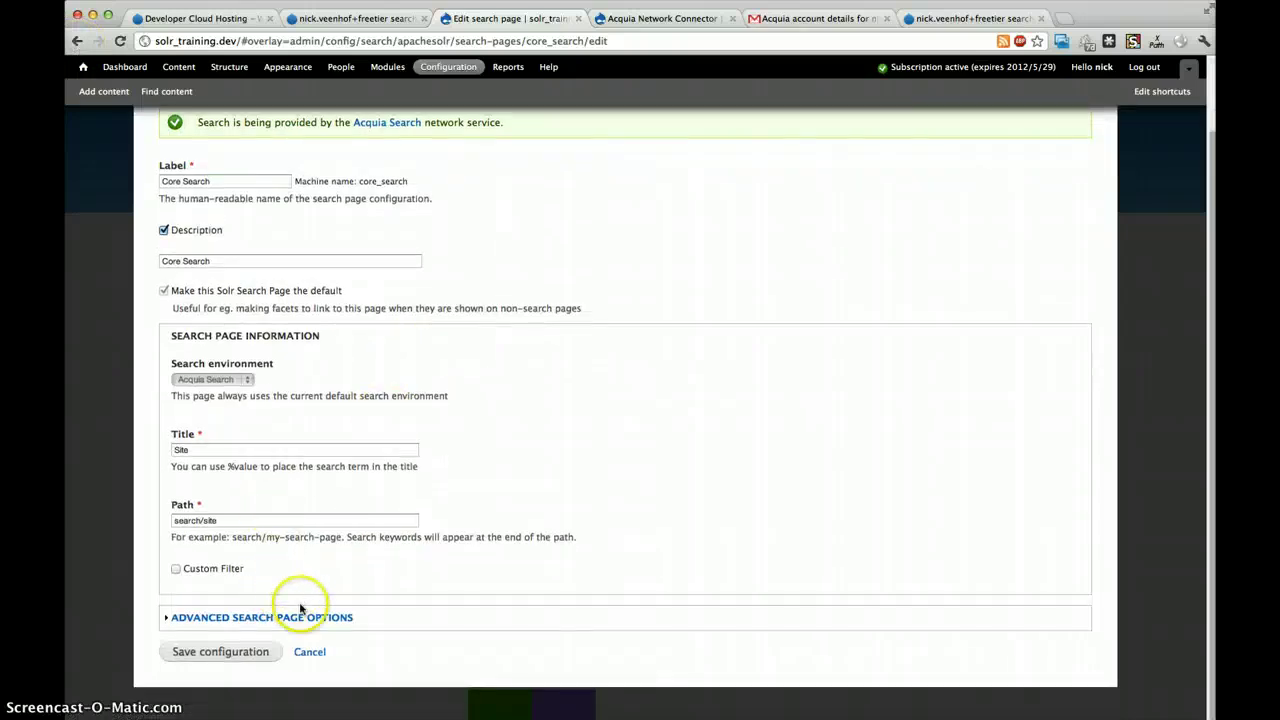
left_click(312, 615)
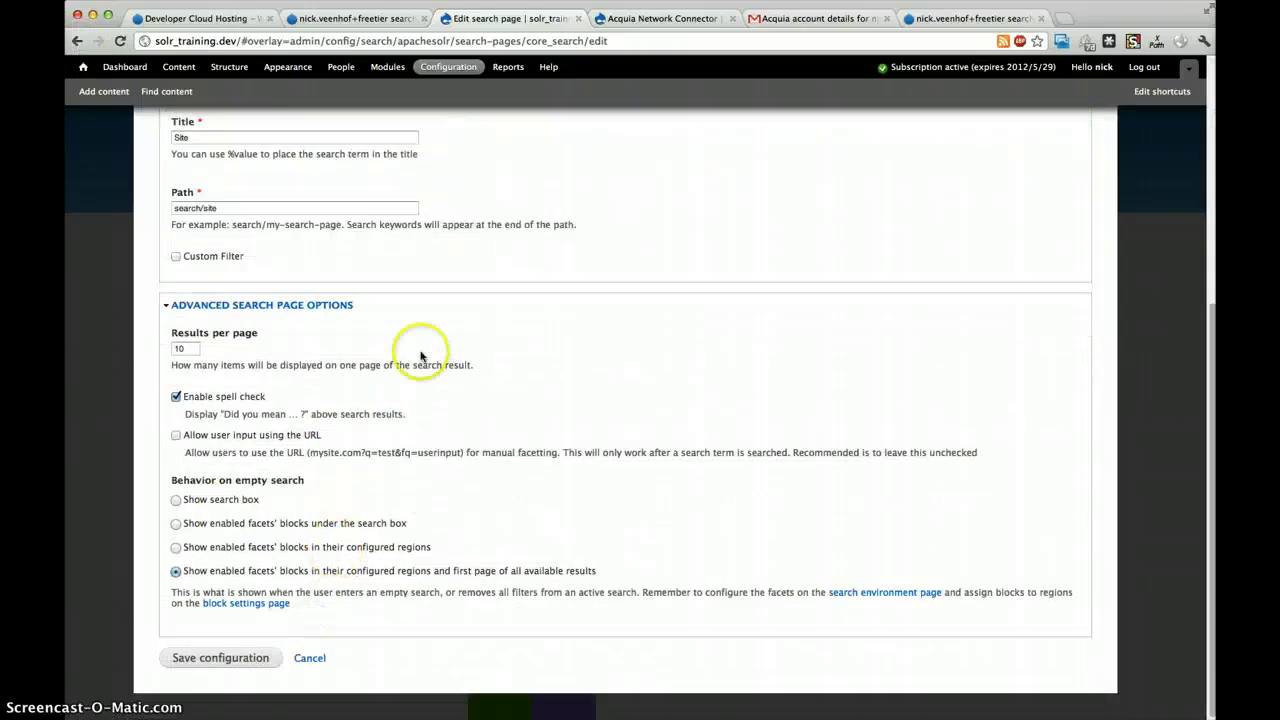
left_click(305, 659)
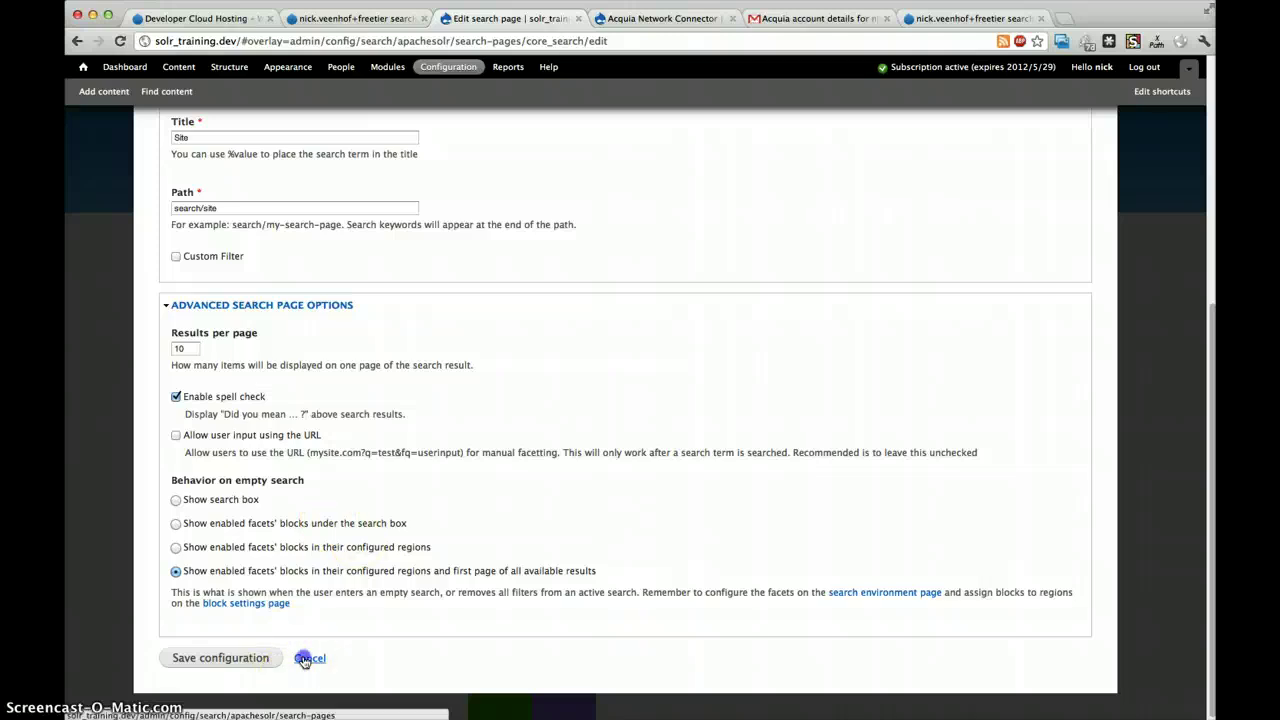
left_click(1065, 137)
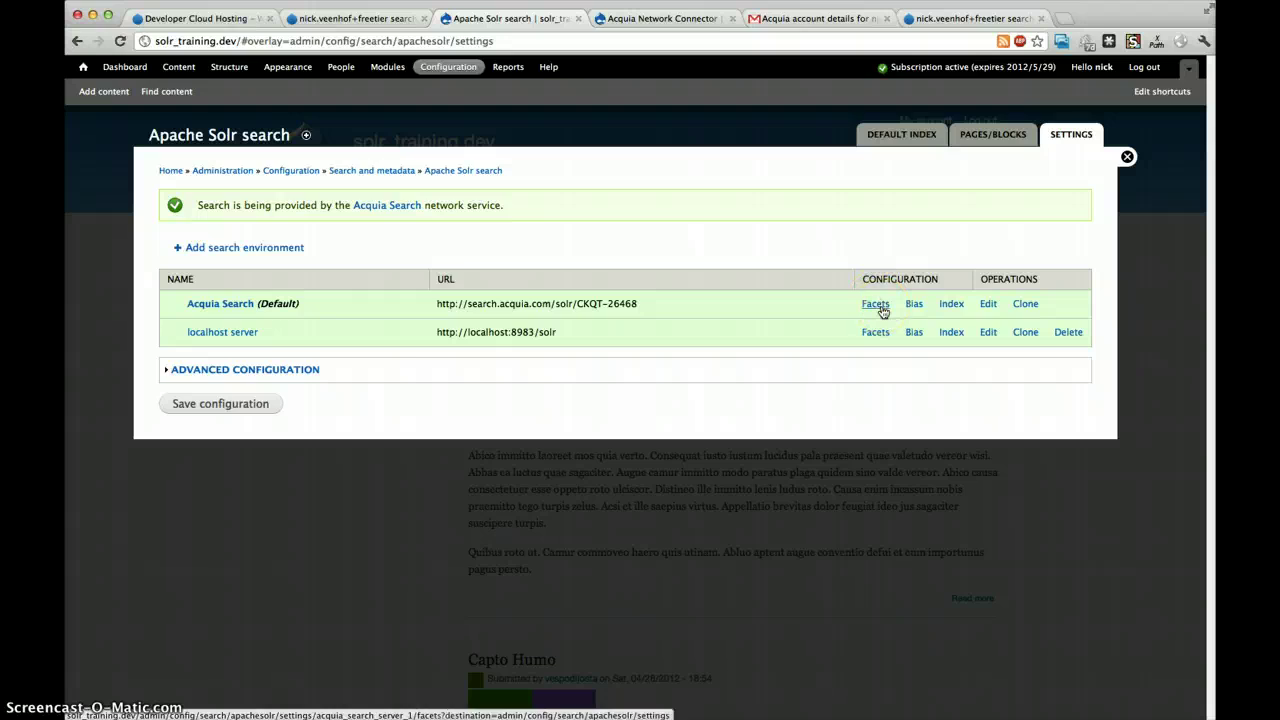
Enable the Author, Content type and Post date facets for Acquia Search and save
left_click(879, 309)
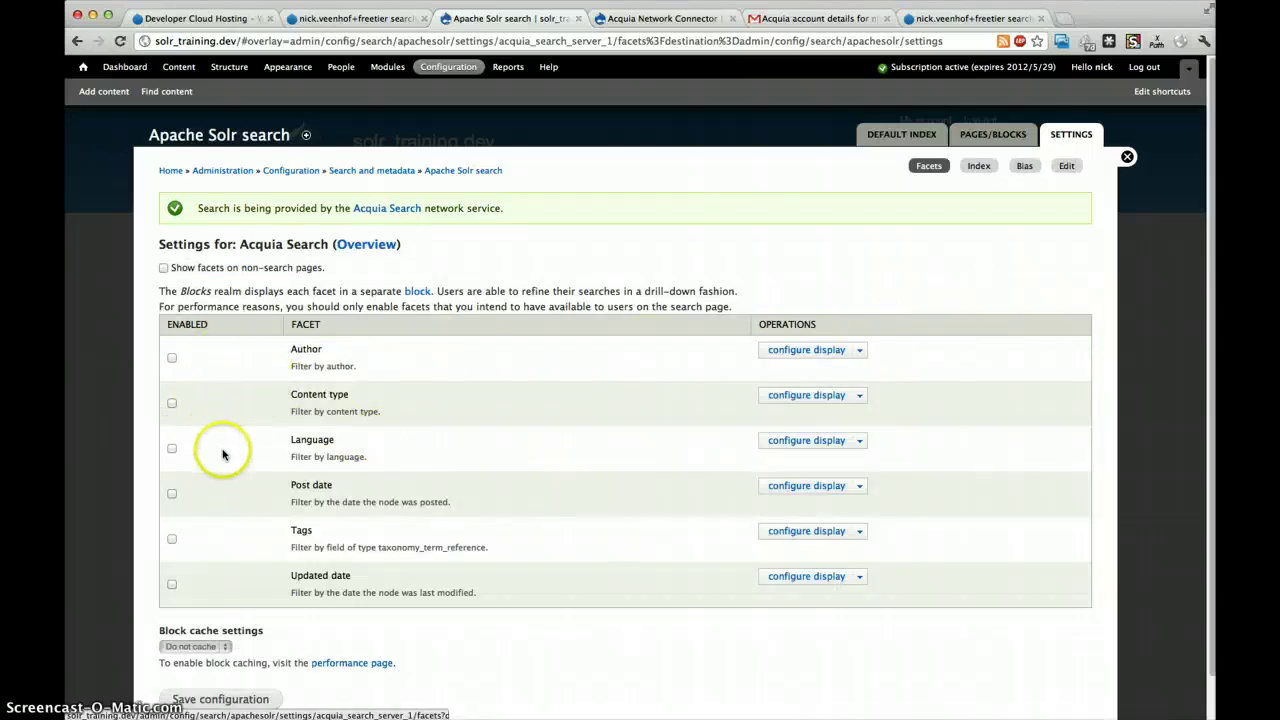
left_click(172, 362)
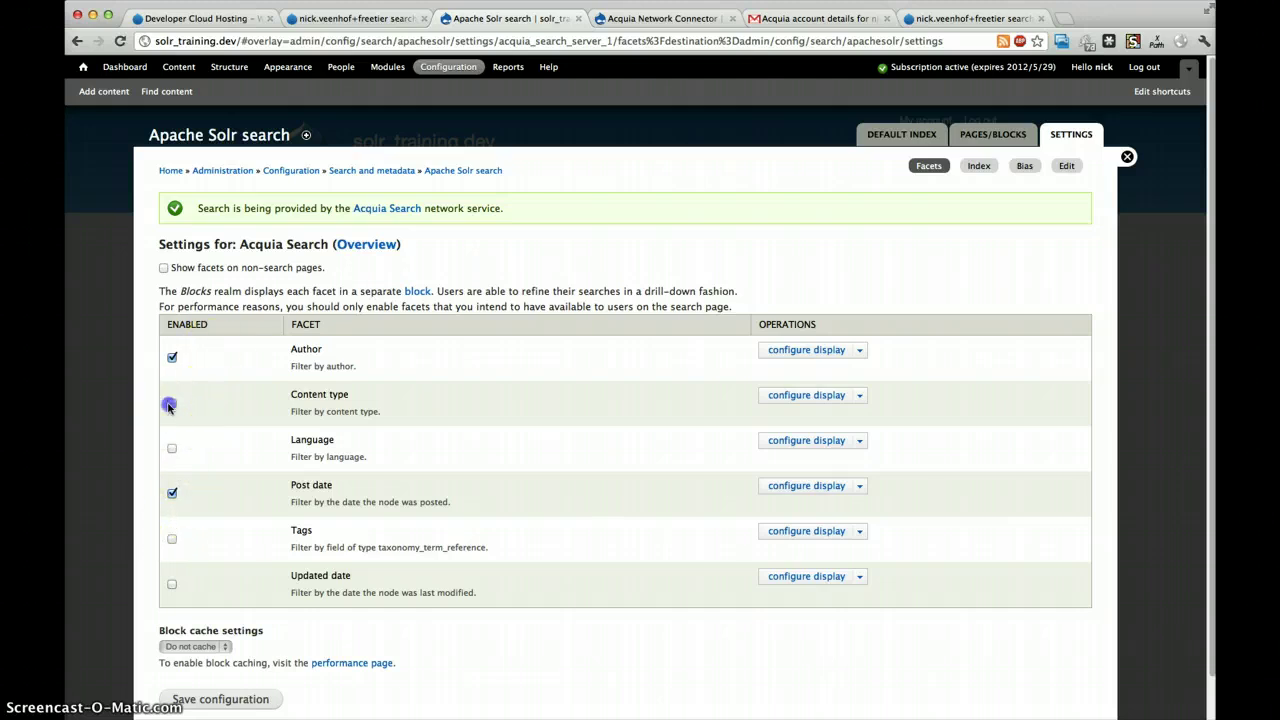
left_click(250, 702)
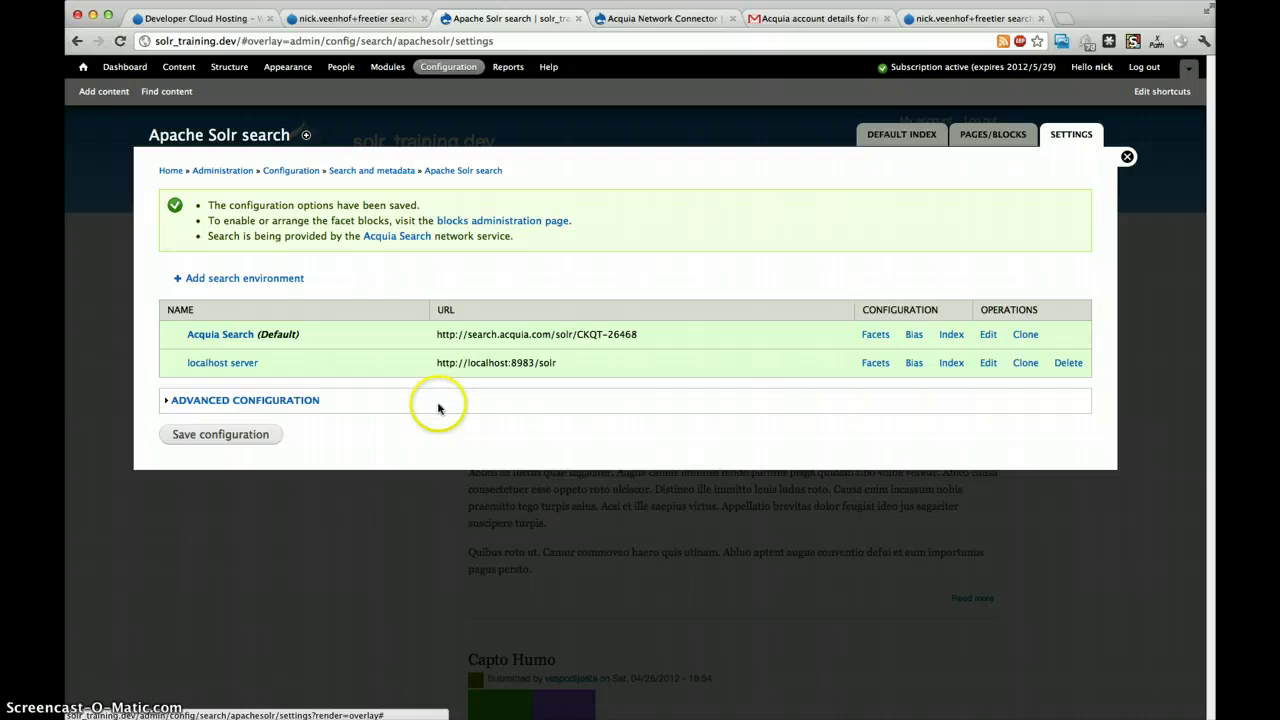
Place the Acquia Search Author, Content type and Post date facet blocks in Sidebar first
left_click(508, 222)
scroll(355, 440, "down", 5)
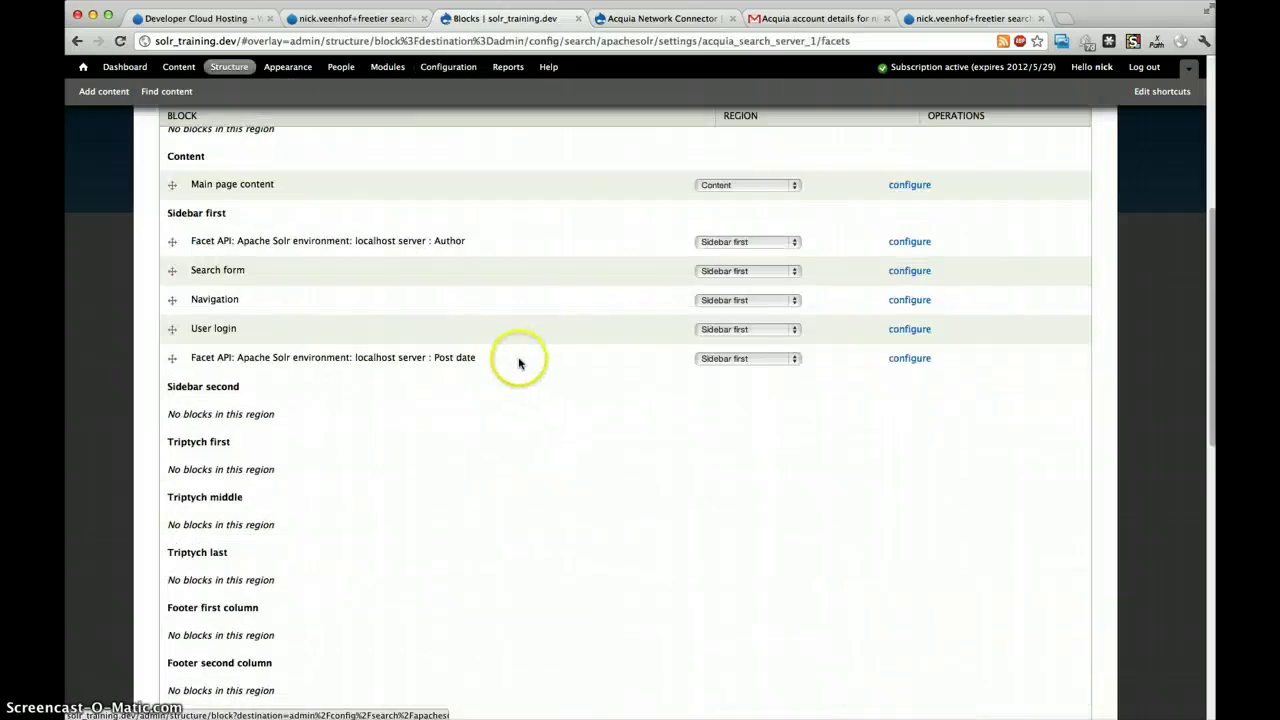
scroll(554, 477, "down", 5)
scroll(557, 497, "down", 10)
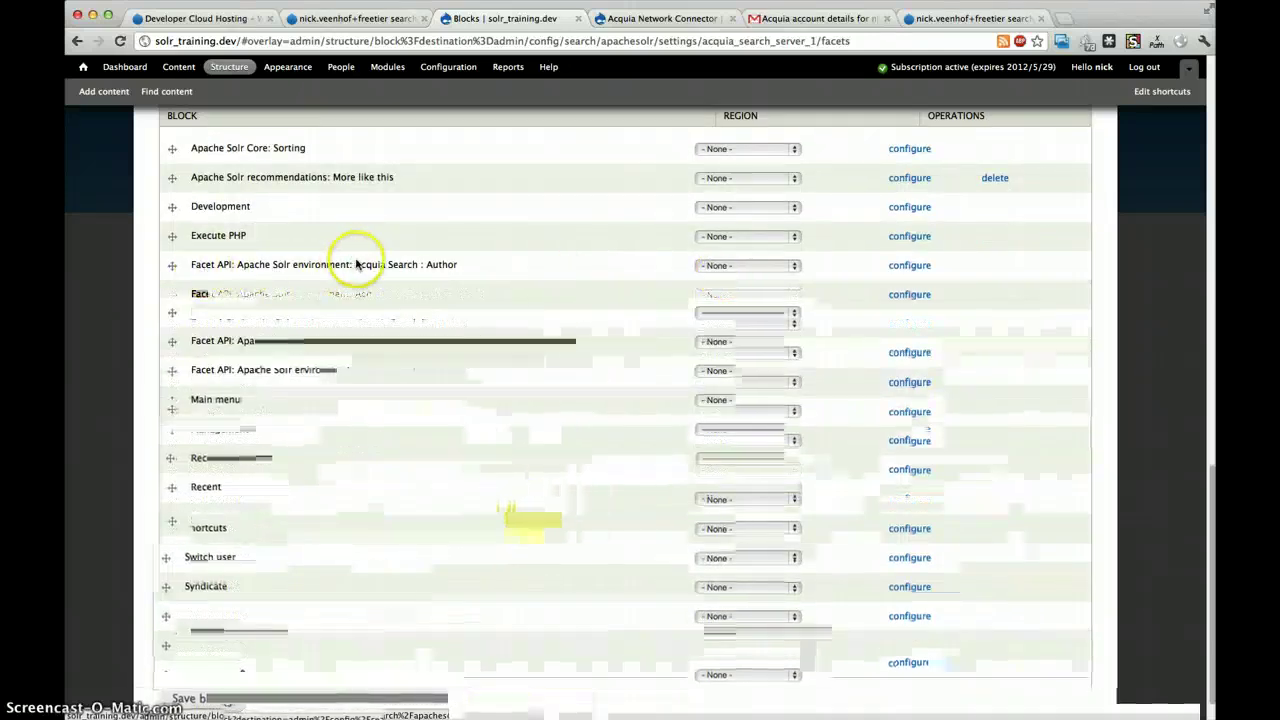
left_click(713, 265)
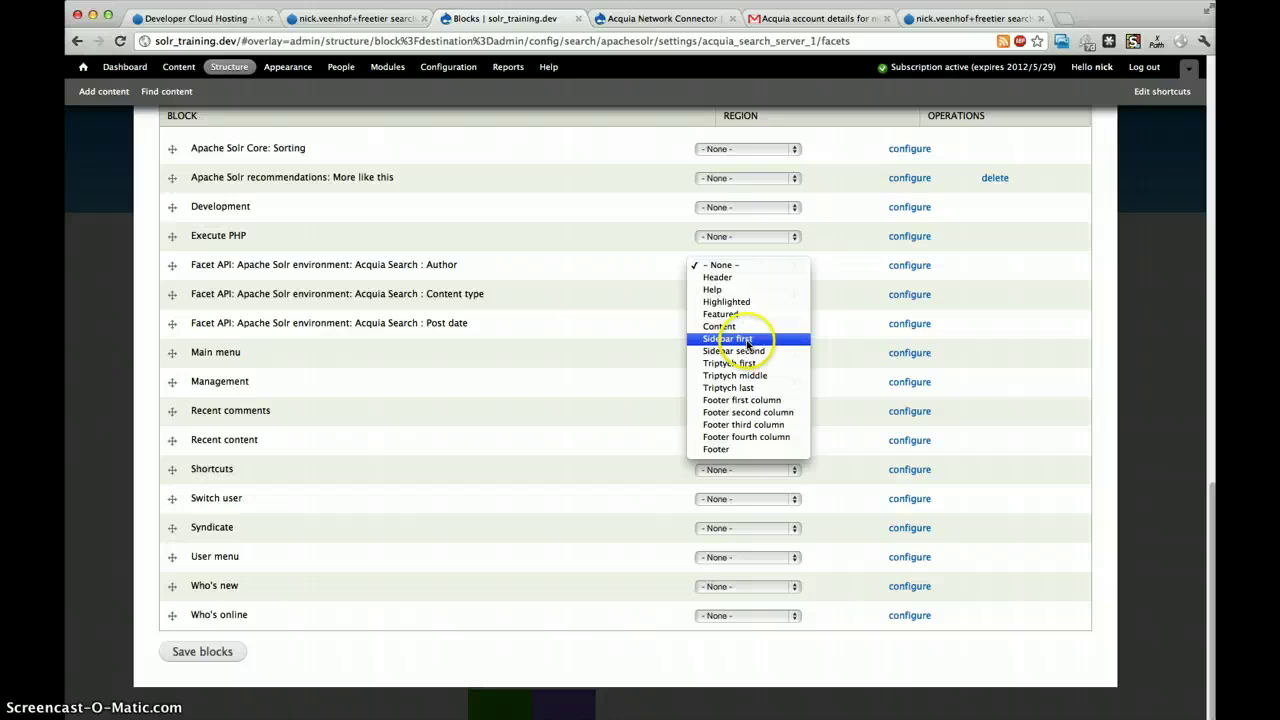
key("Return")
scroll(706, 291, "up", 1)
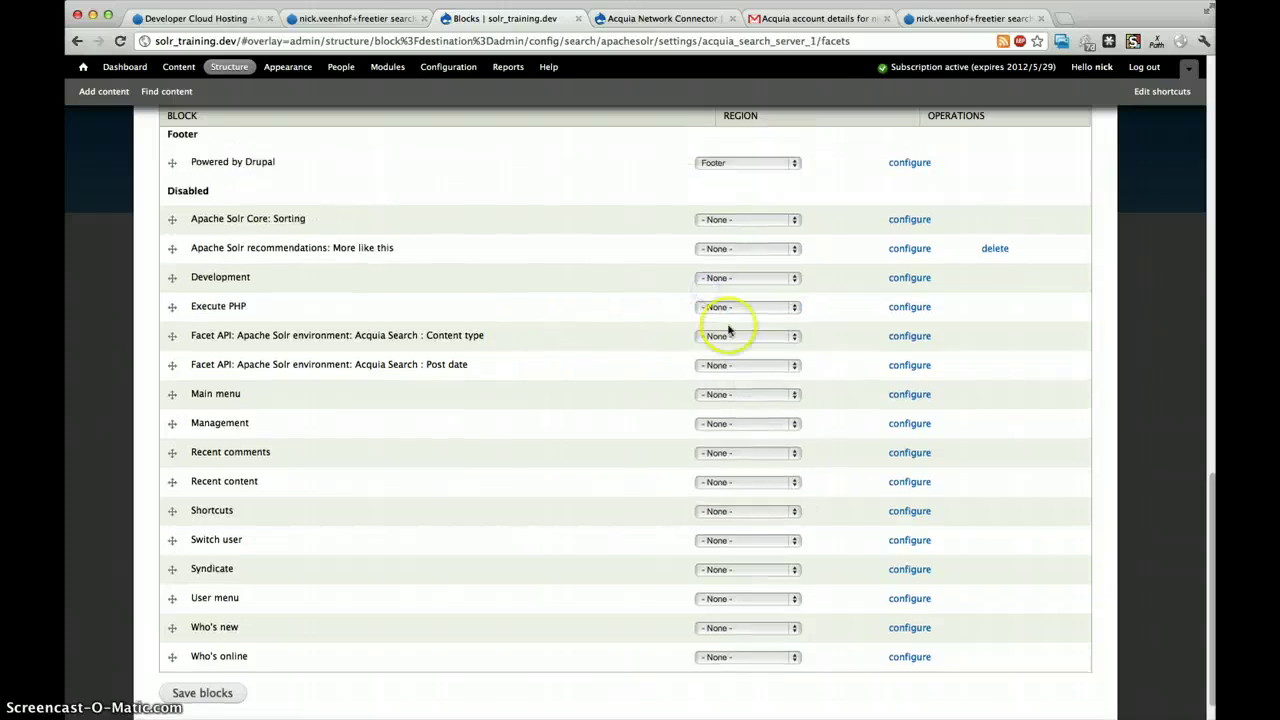
left_click(720, 340)
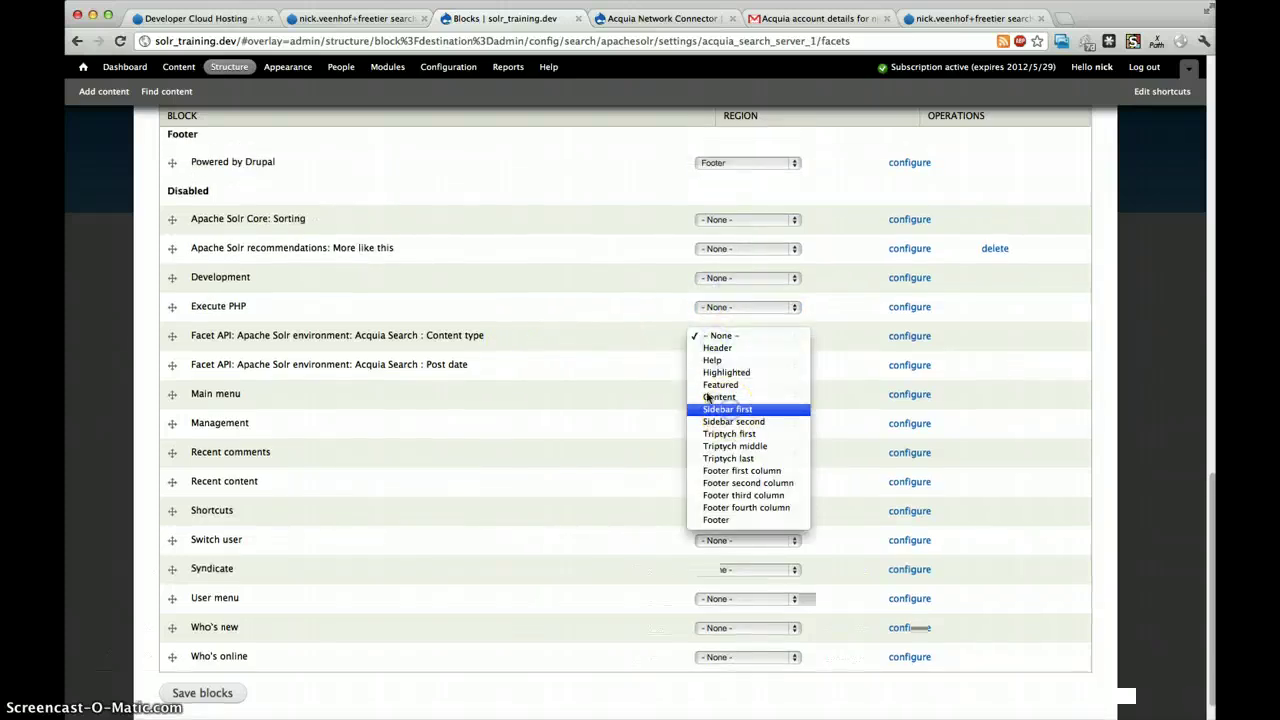
key("Return")
left_click(720, 366)
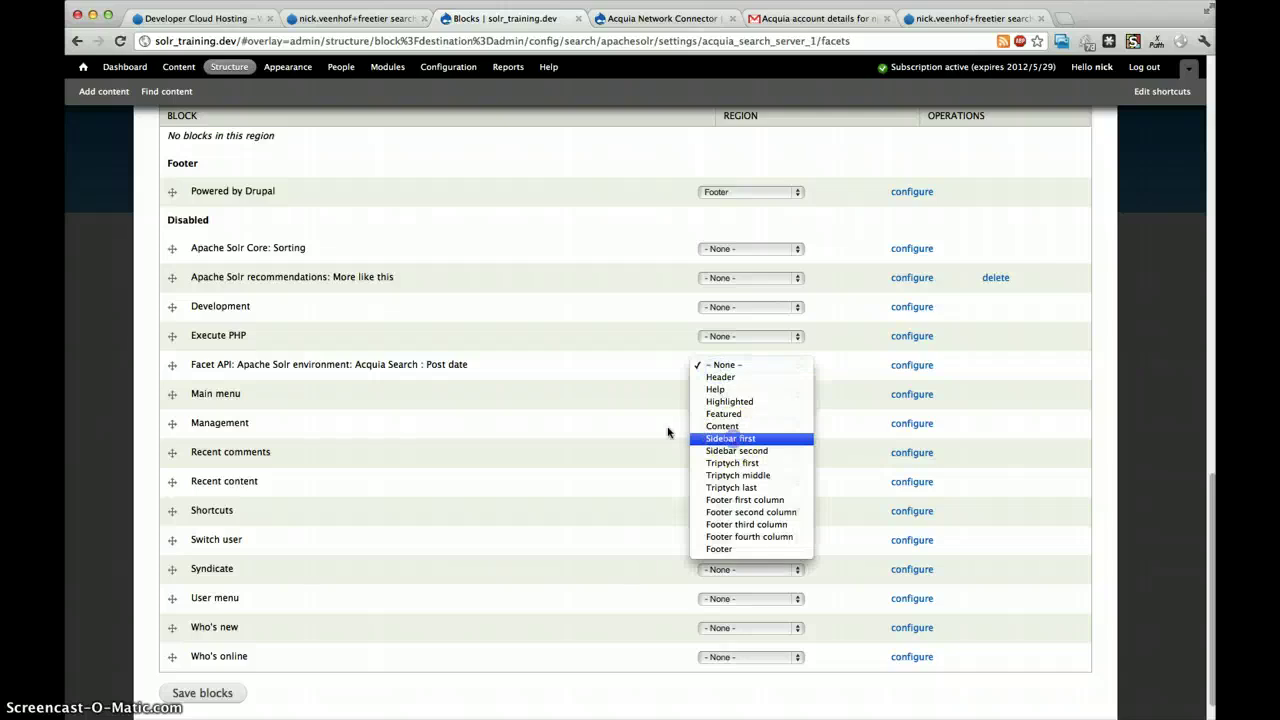
key("Return")
Set the localhost Author and Post date blocks to None and save the blocks
scroll(343, 423, "up", 5)
scroll(360, 420, "up", 5)
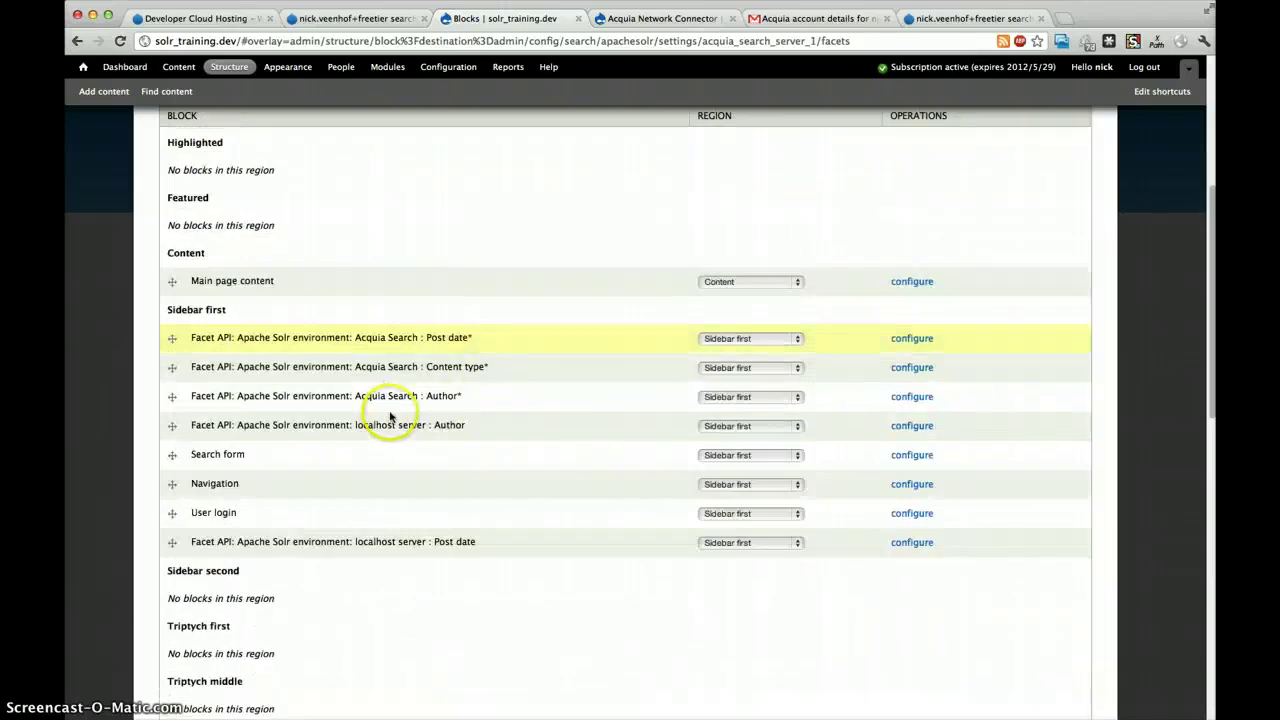
left_click(726, 432)
left_click(712, 538)
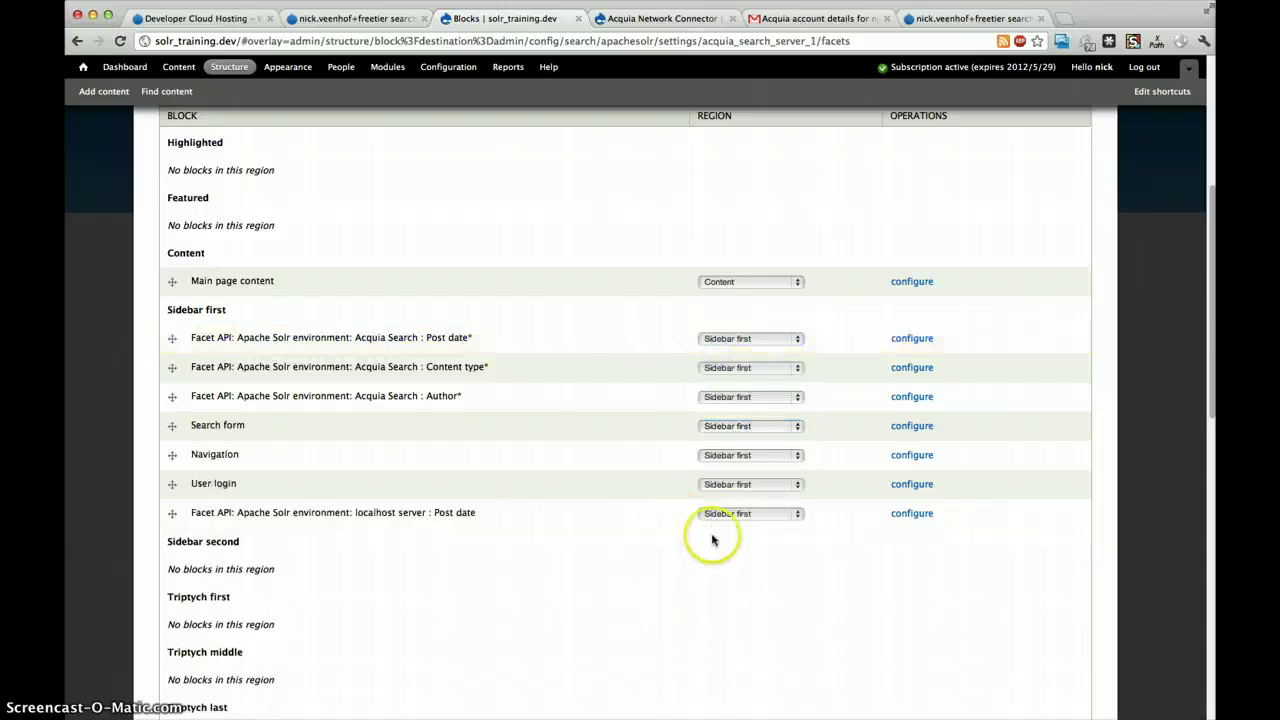
left_click(712, 518)
left_click(720, 441)
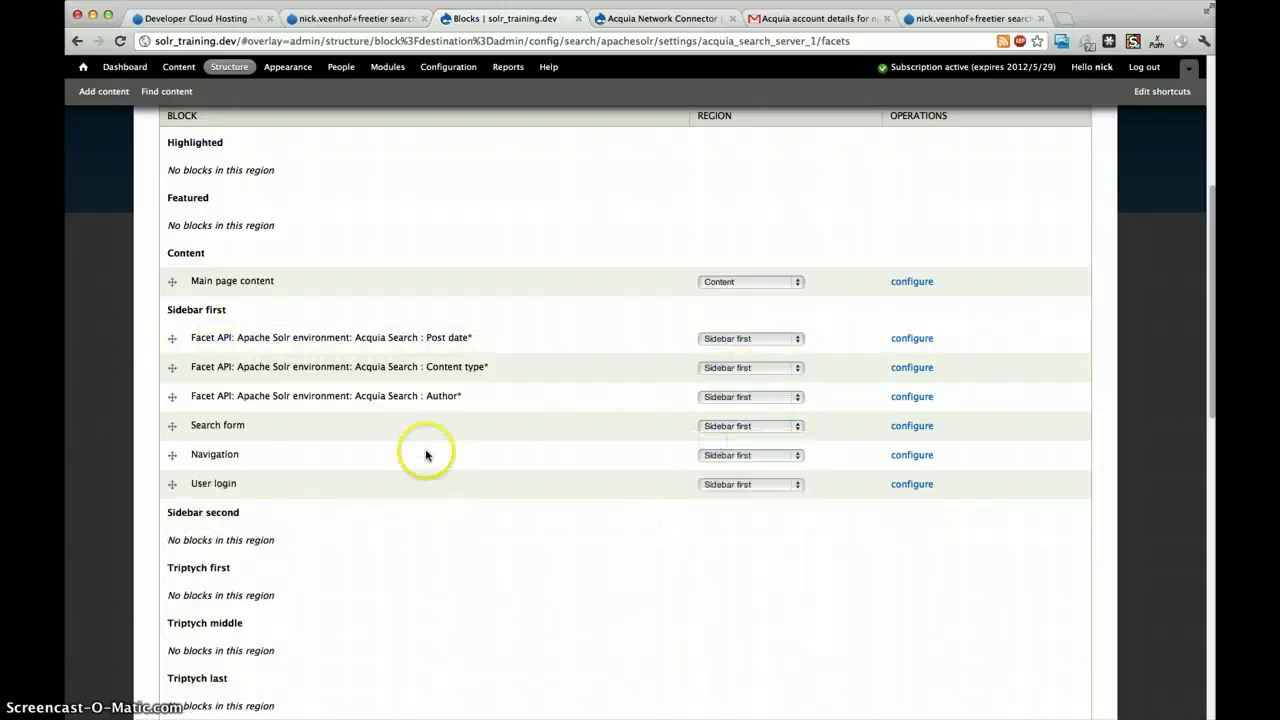
scroll(396, 538, "down", 10)
scroll(396, 538, "down", 5)
left_click(189, 652)
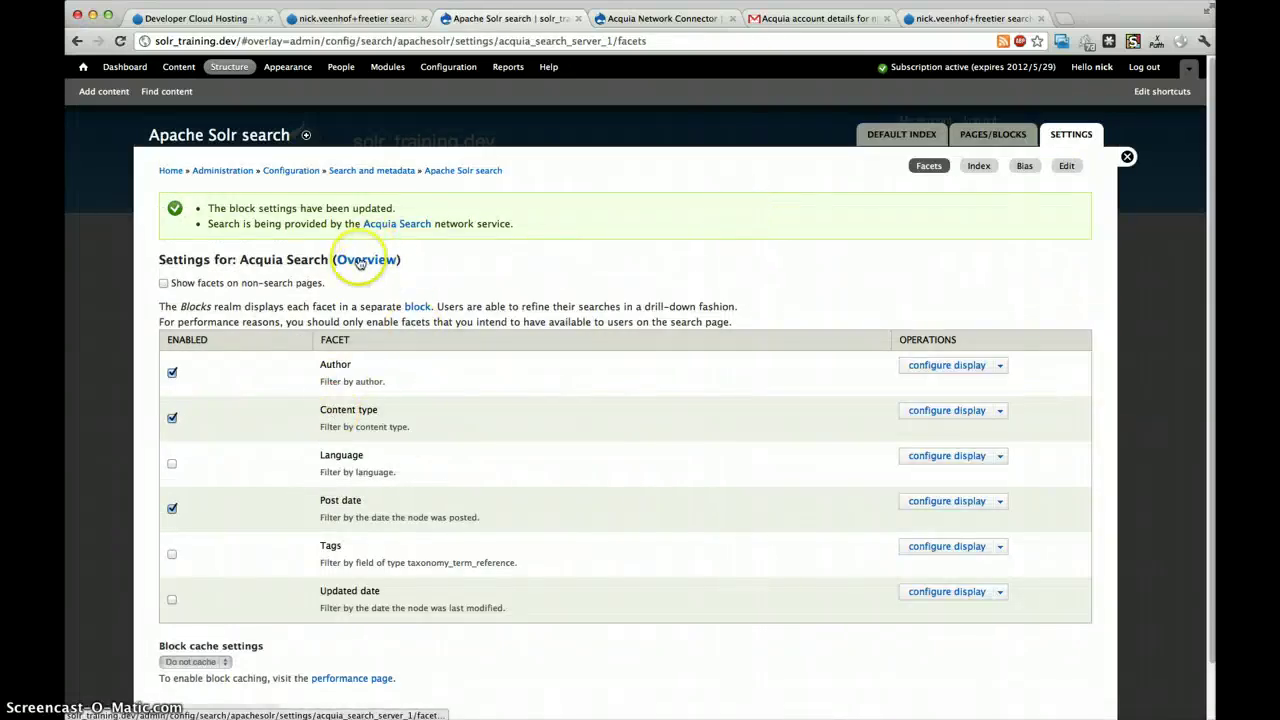
Check the Default Index status showing 100 items indexed and 0 remaining
left_click(878, 138)
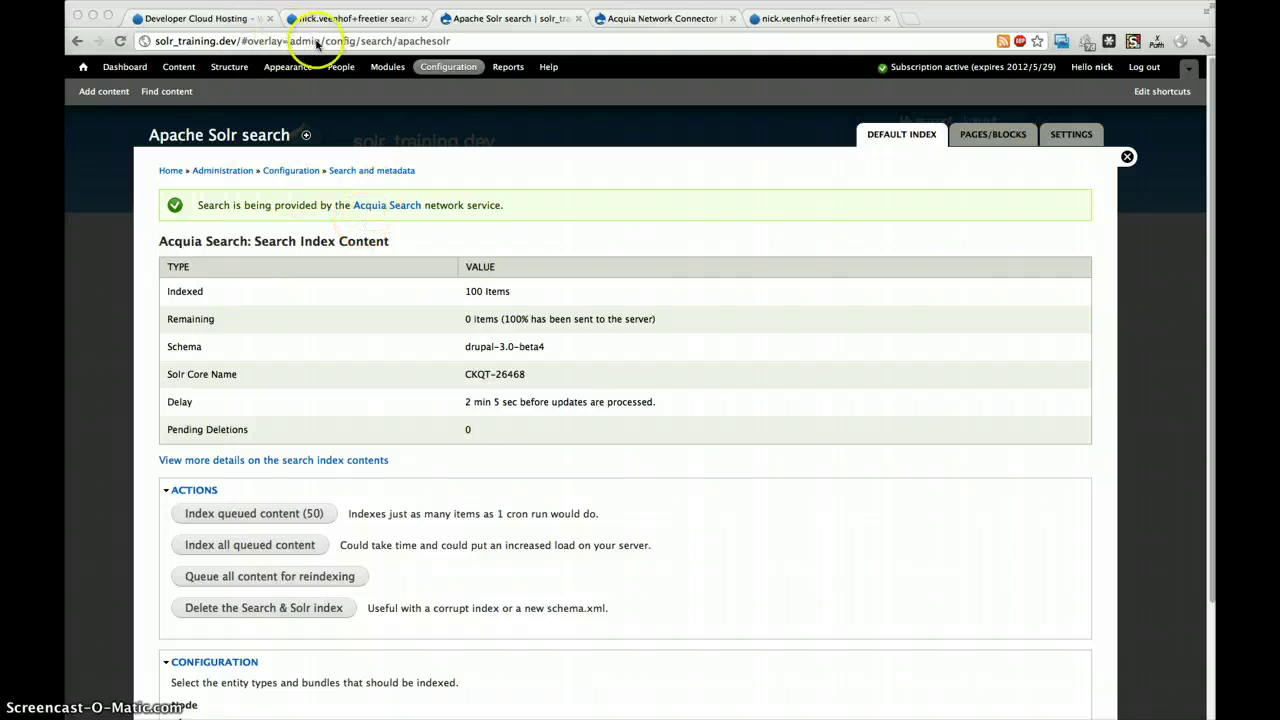
left_click(266, 41)
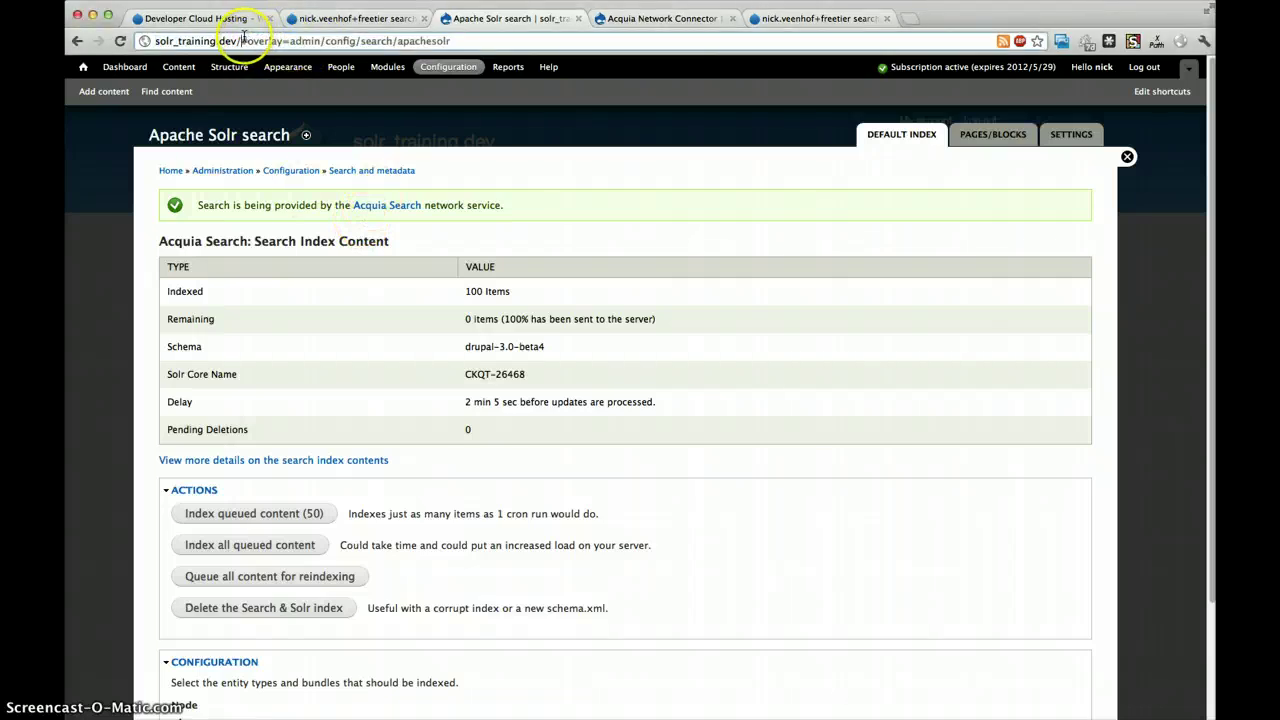
Go to the /search/site page and browse the Acquia Search results
key("shift+End")
type("searc")
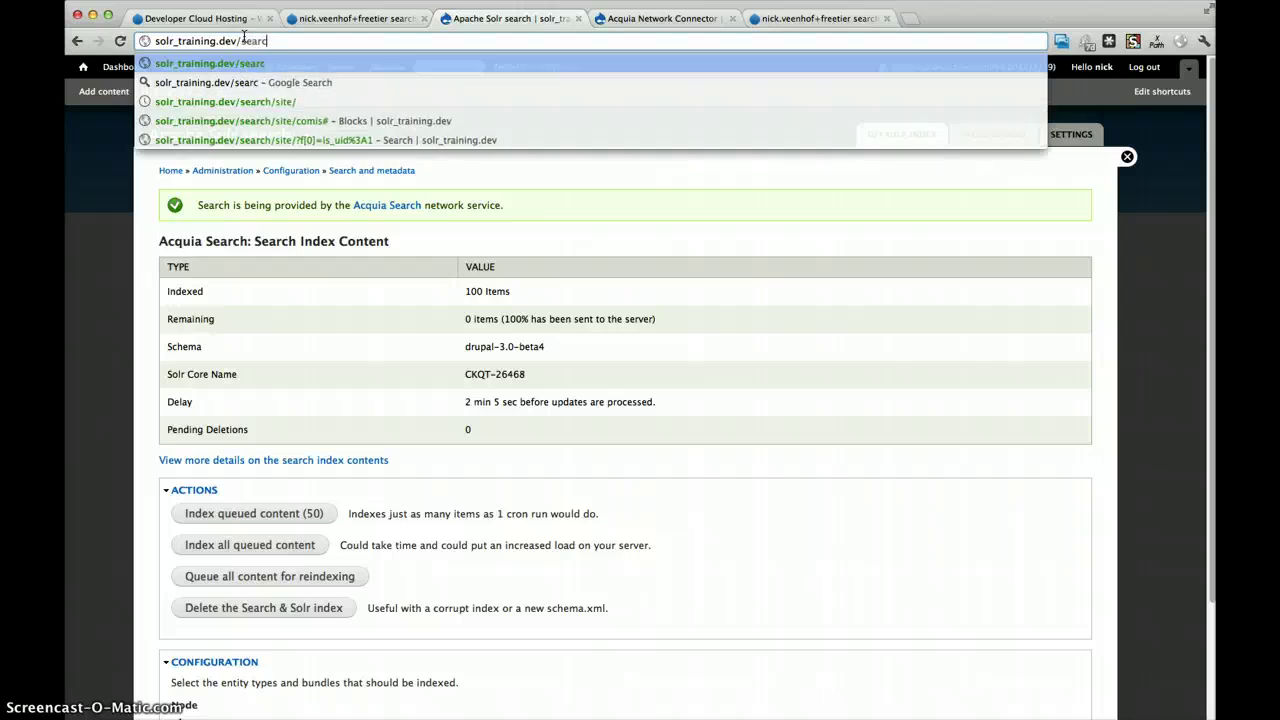
type("h/site")
key("Return")
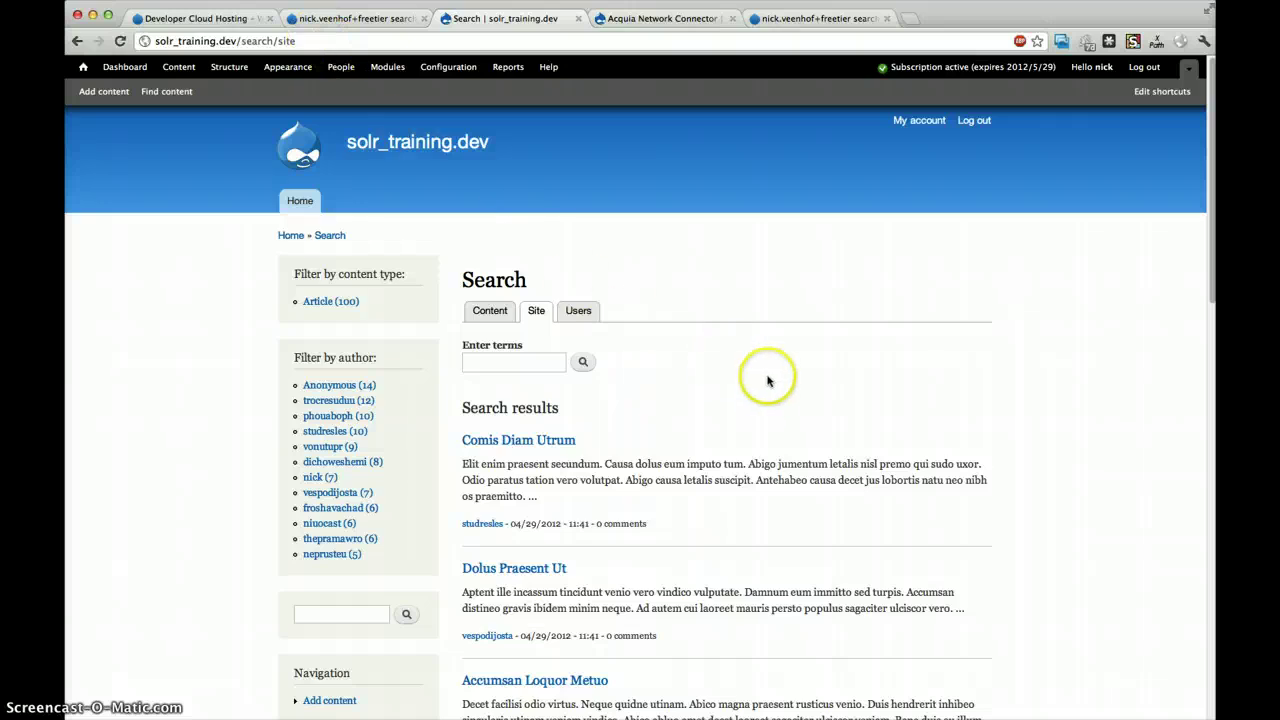
scroll(768, 380, "down", 1)
scroll(700, 394, "down", 1)
scroll(654, 408, "down", 1)
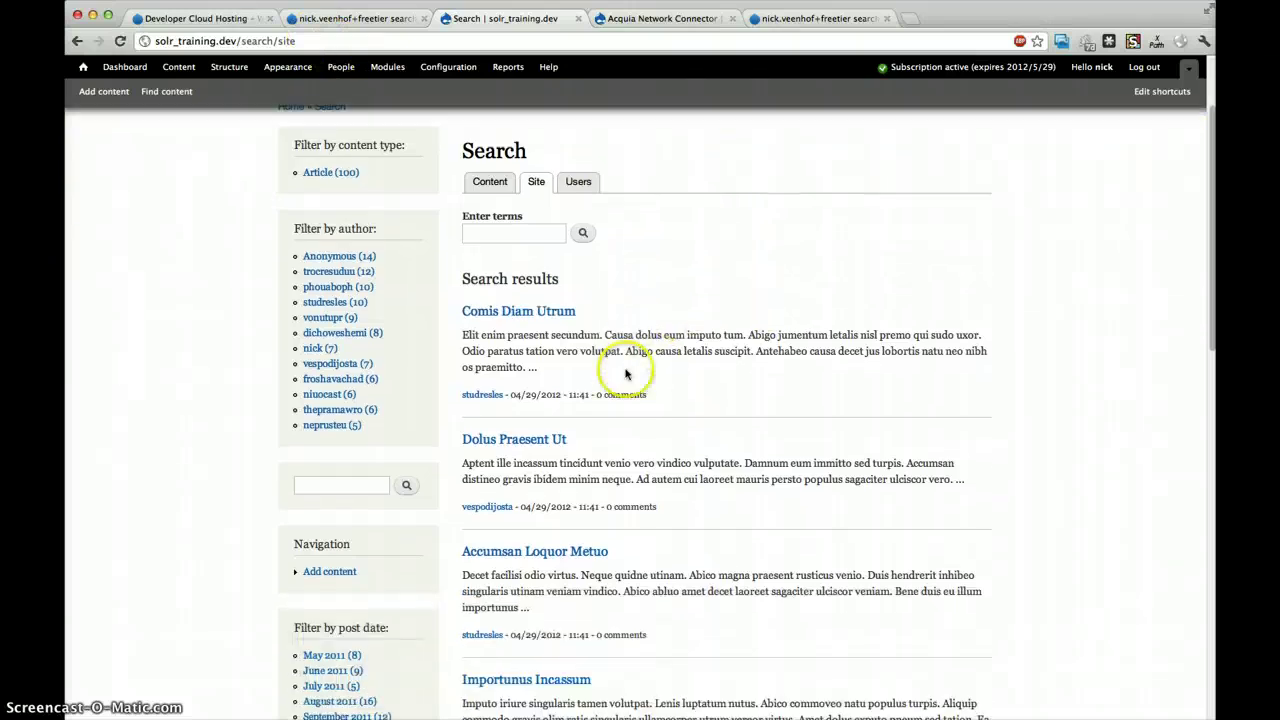
scroll(626, 374, "down", 1)
scroll(623, 366, "down", 2)
scroll(609, 354, "down", 3)
scroll(594, 363, "up", 8)
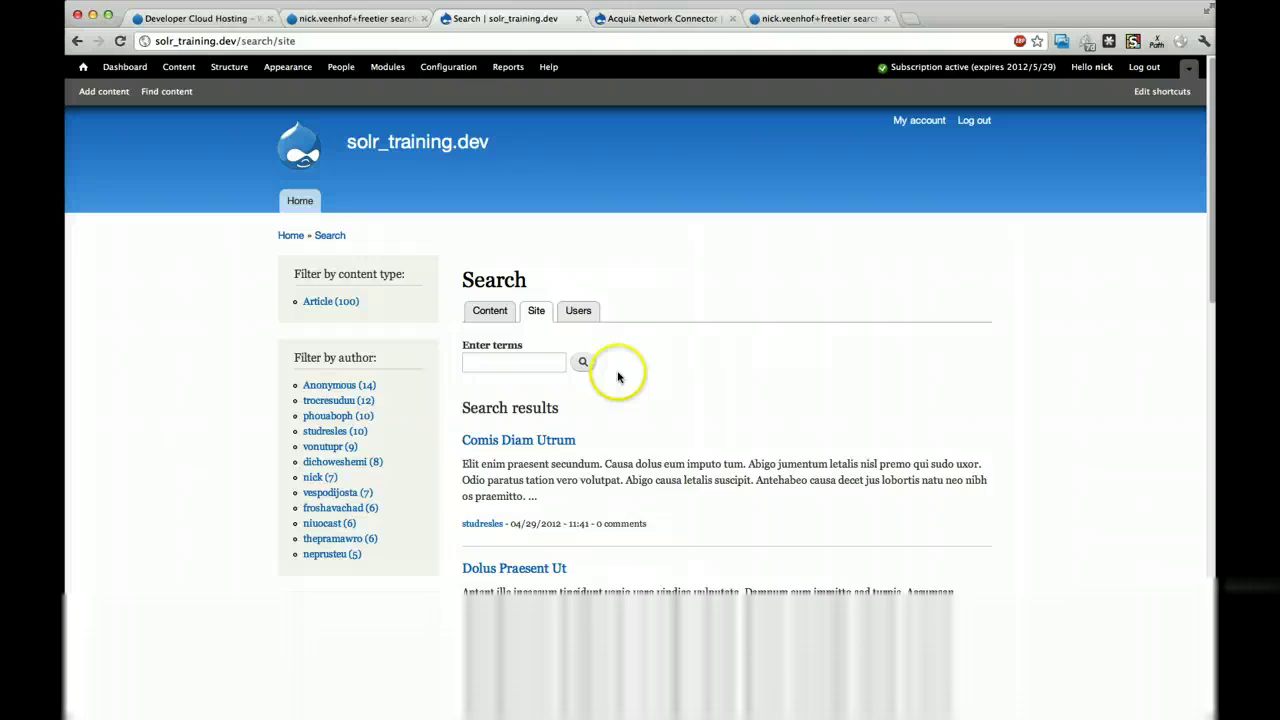
scroll(265, 376, "down", 1)
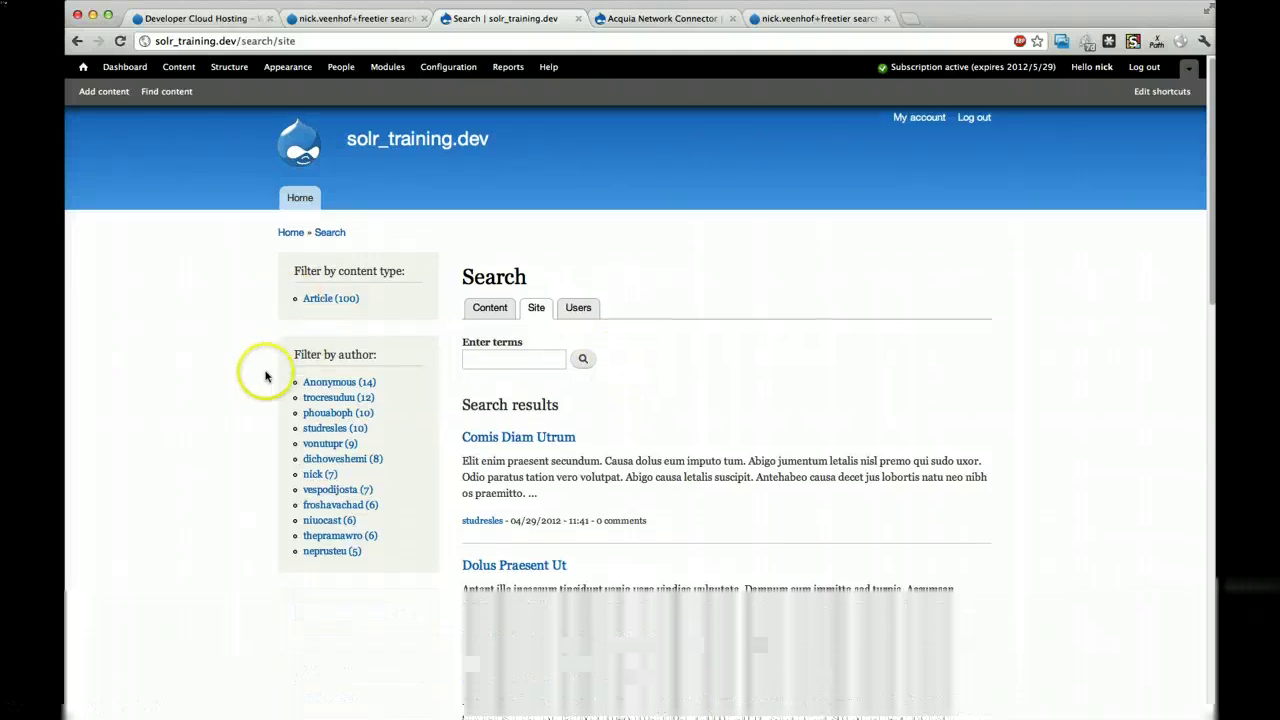
scroll(265, 376, "down", 1)
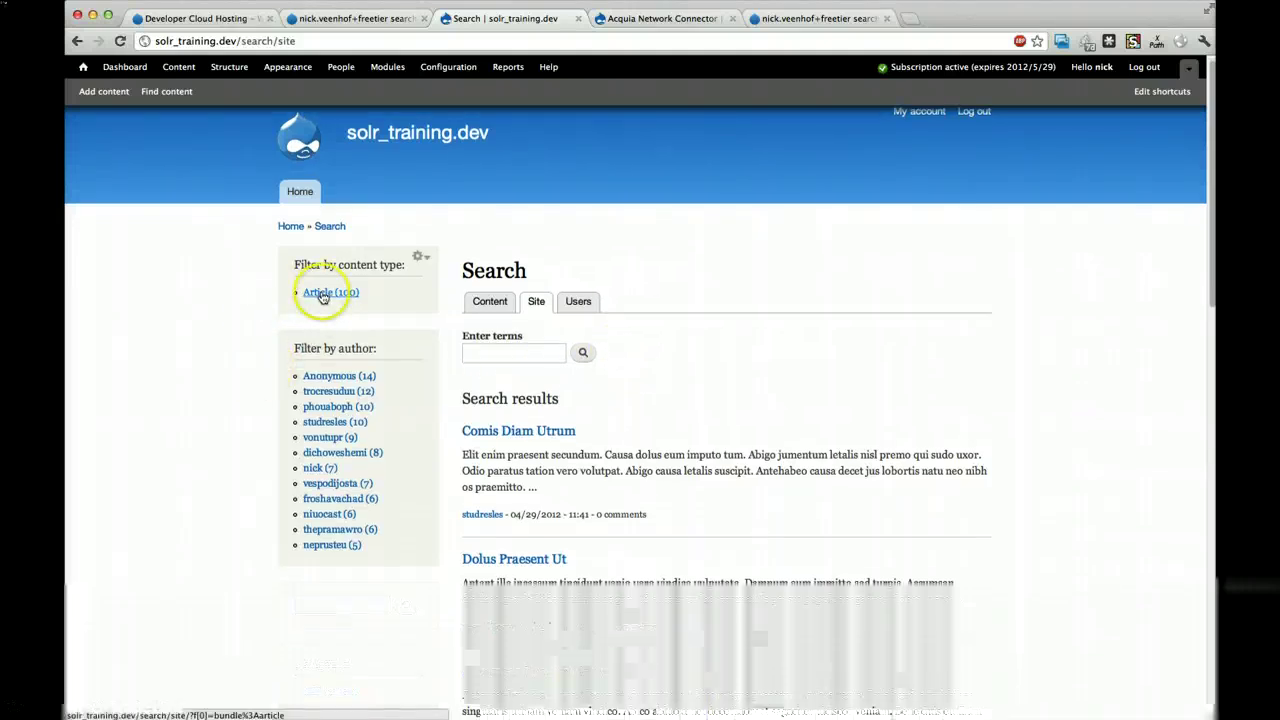
Filter results by Article and August 2011, then clear the date filter
left_click(318, 292)
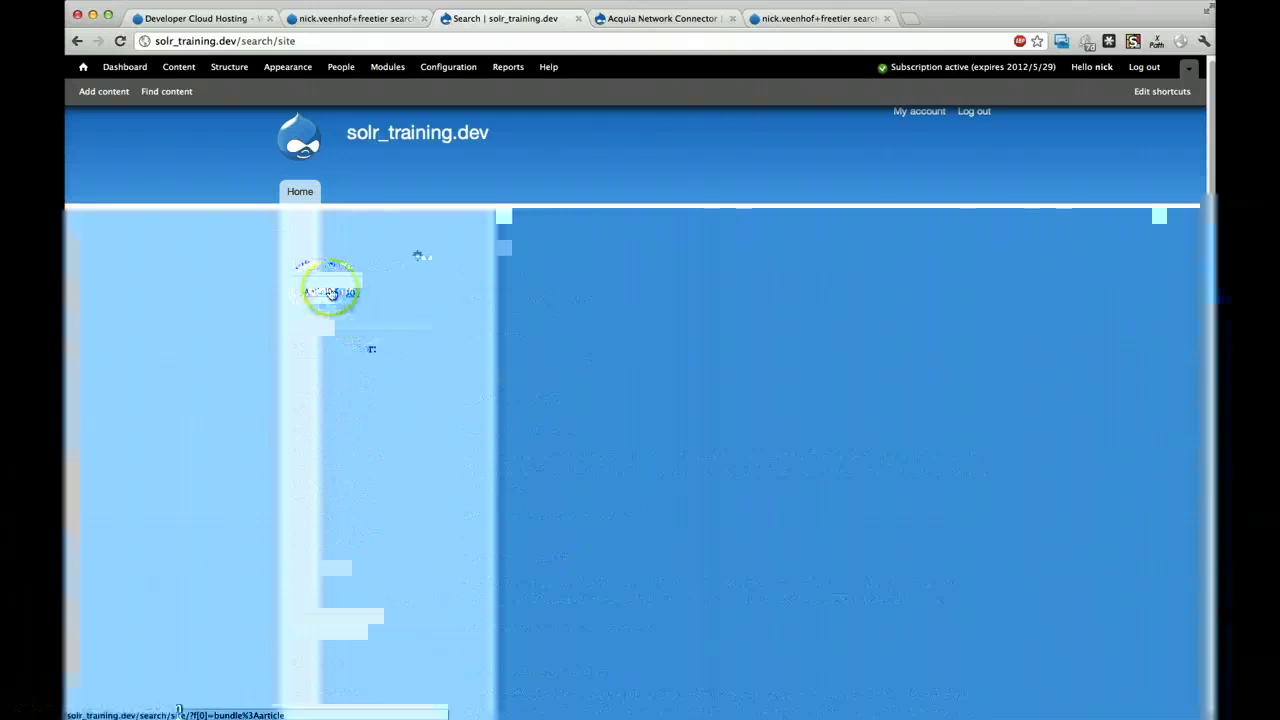
scroll(329, 386, "down", 5)
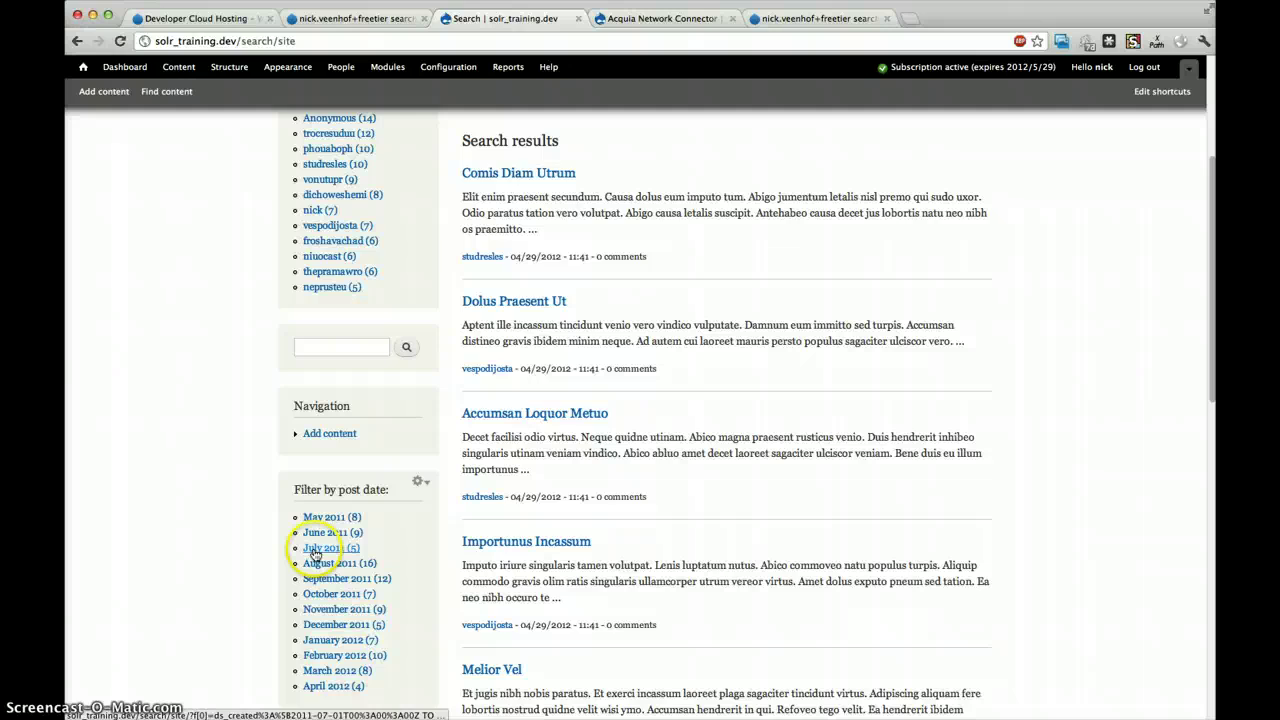
left_click(318, 549)
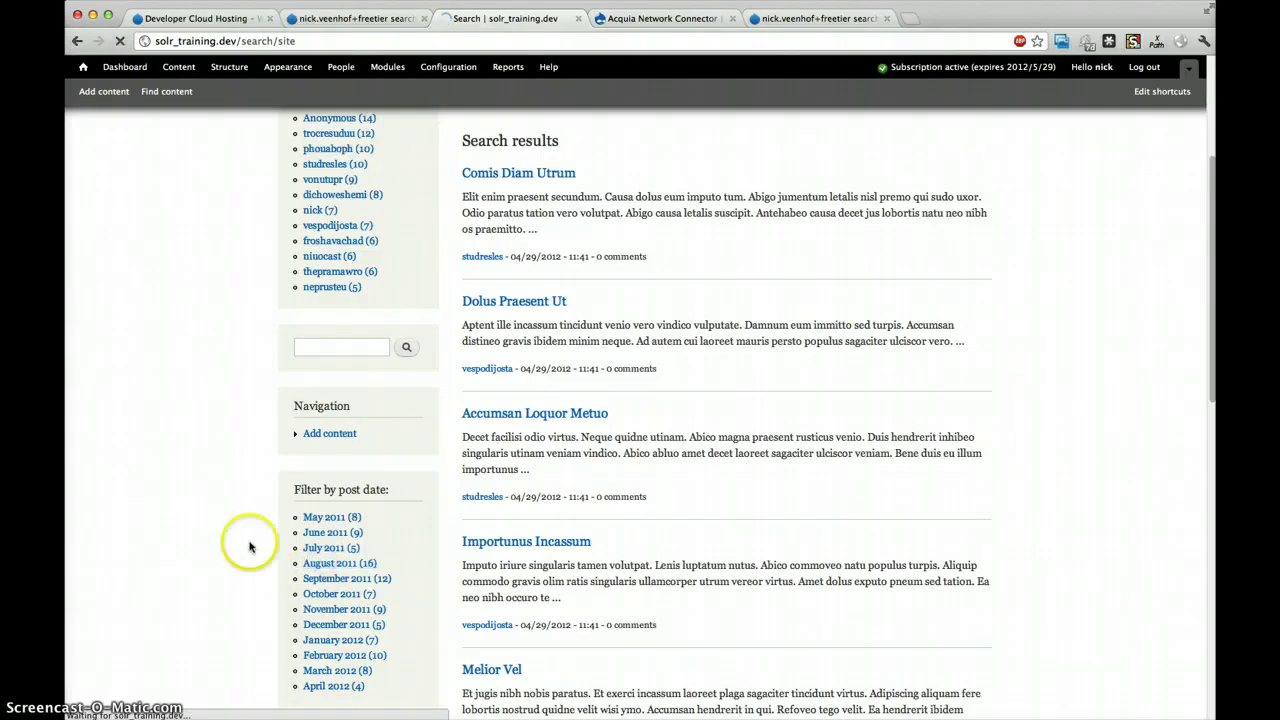
scroll(429, 471, "down", 3)
scroll(337, 414, "up", 2)
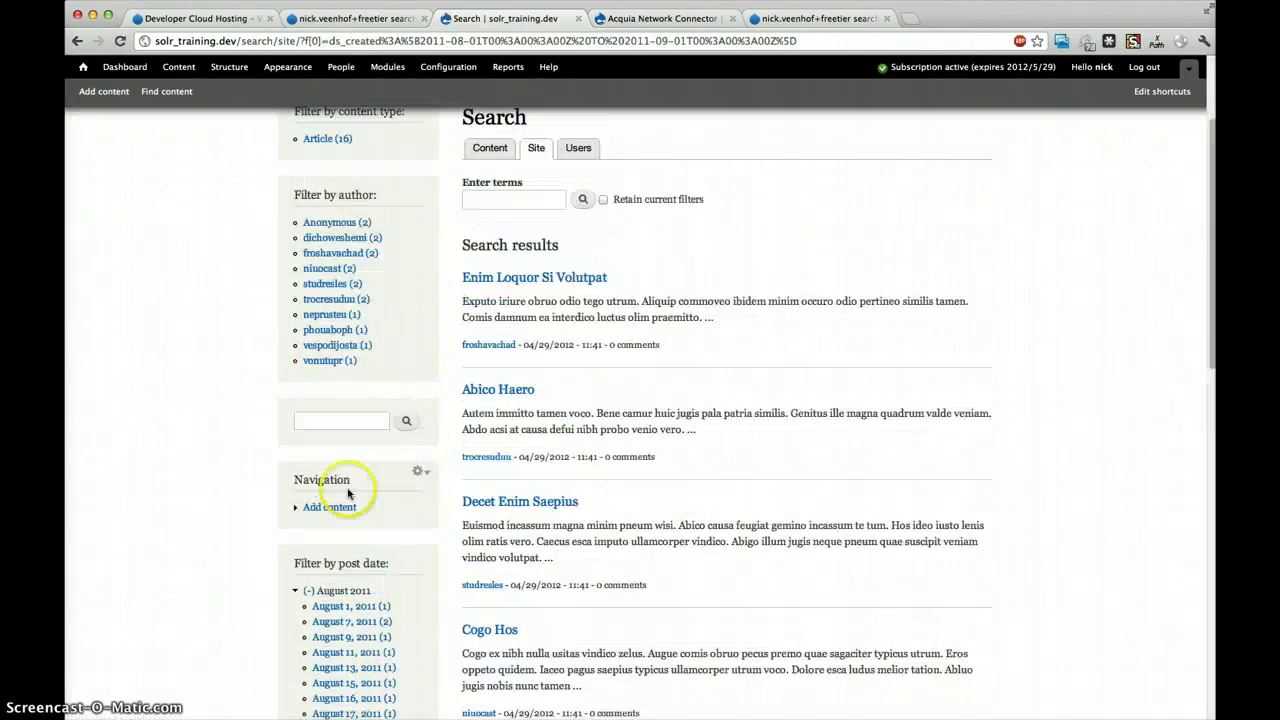
left_click(309, 590)
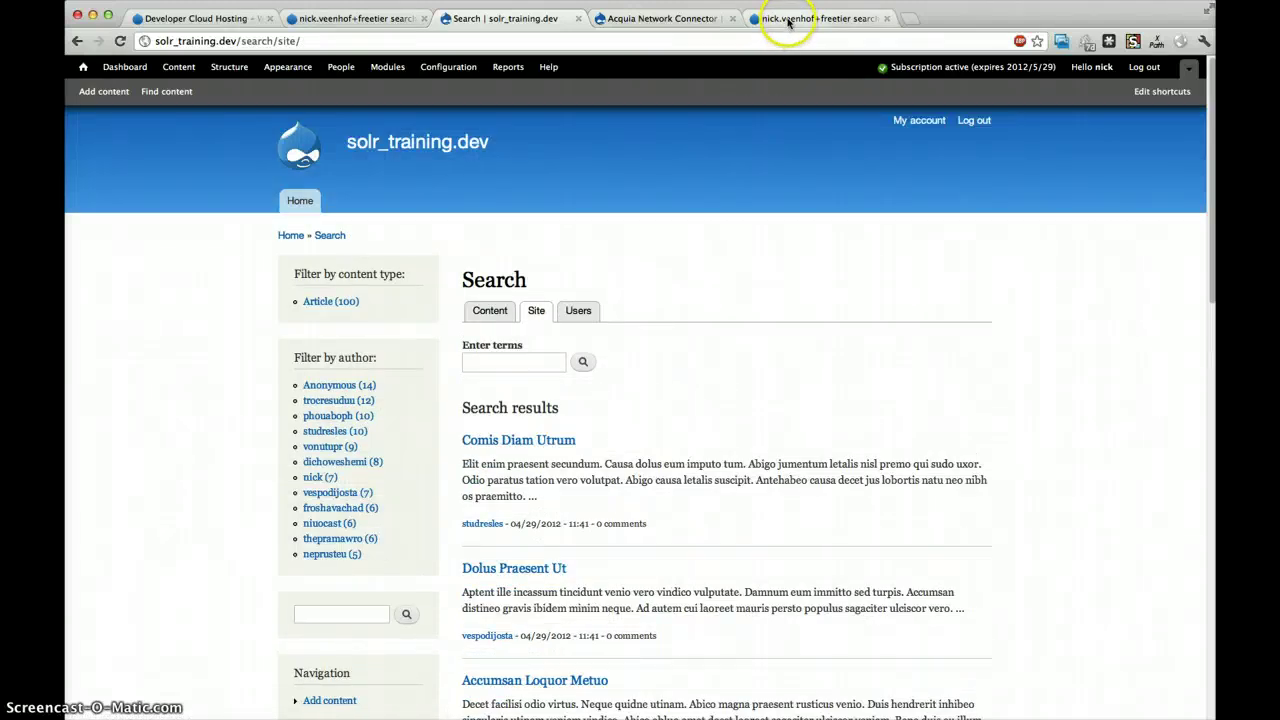
Refresh Acquia Network's Acquia Search page to confirm 100 documents in the index
left_click(482, 438)
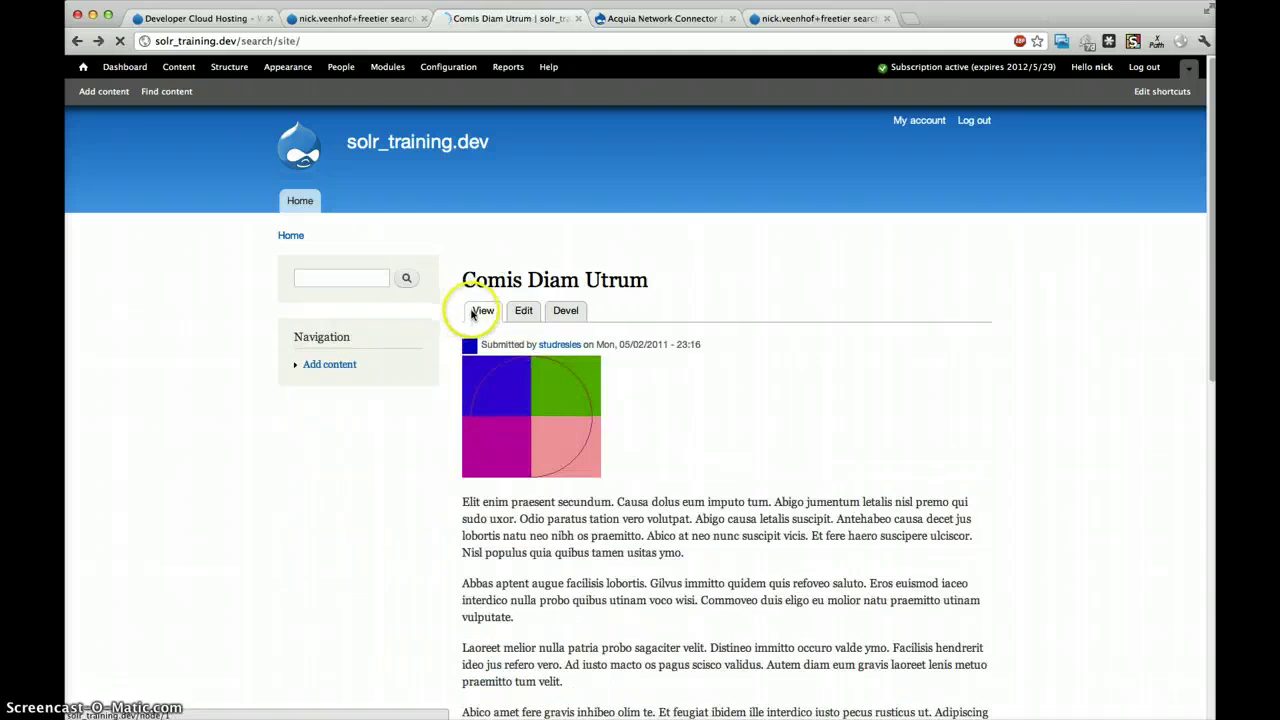
left_click(800, 17)
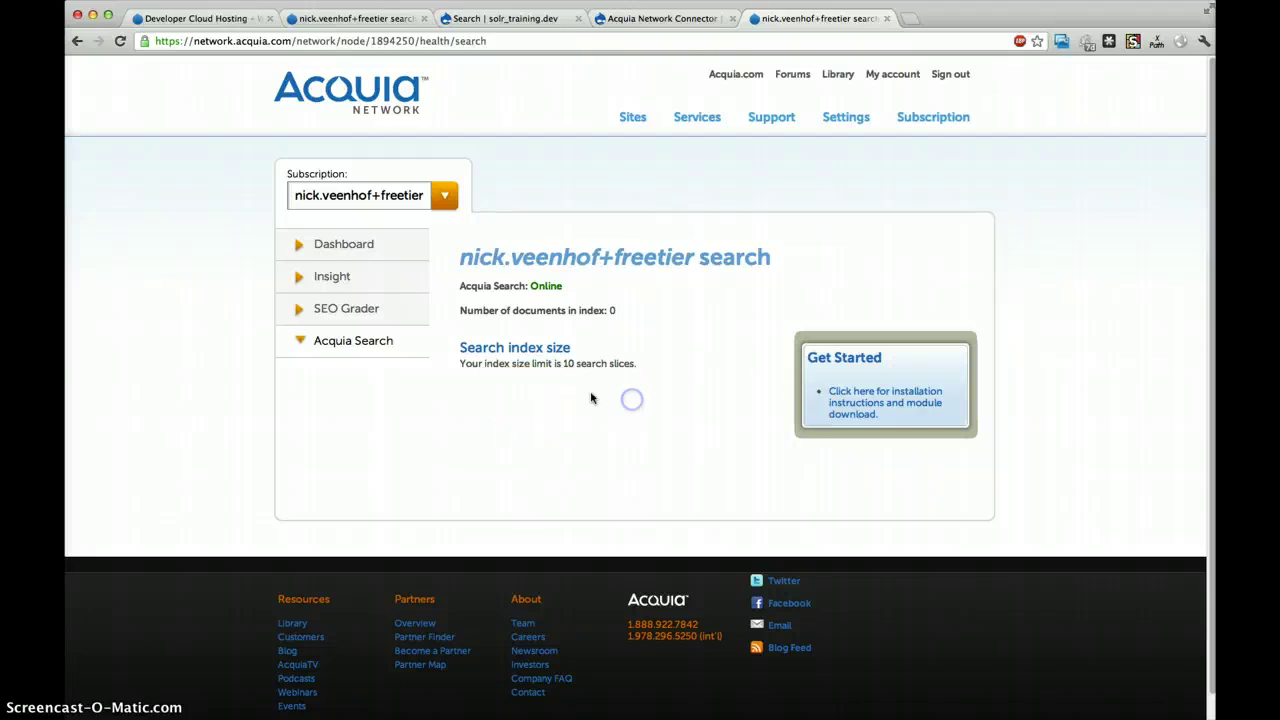
left_click(355, 341)
left_click(528, 459)
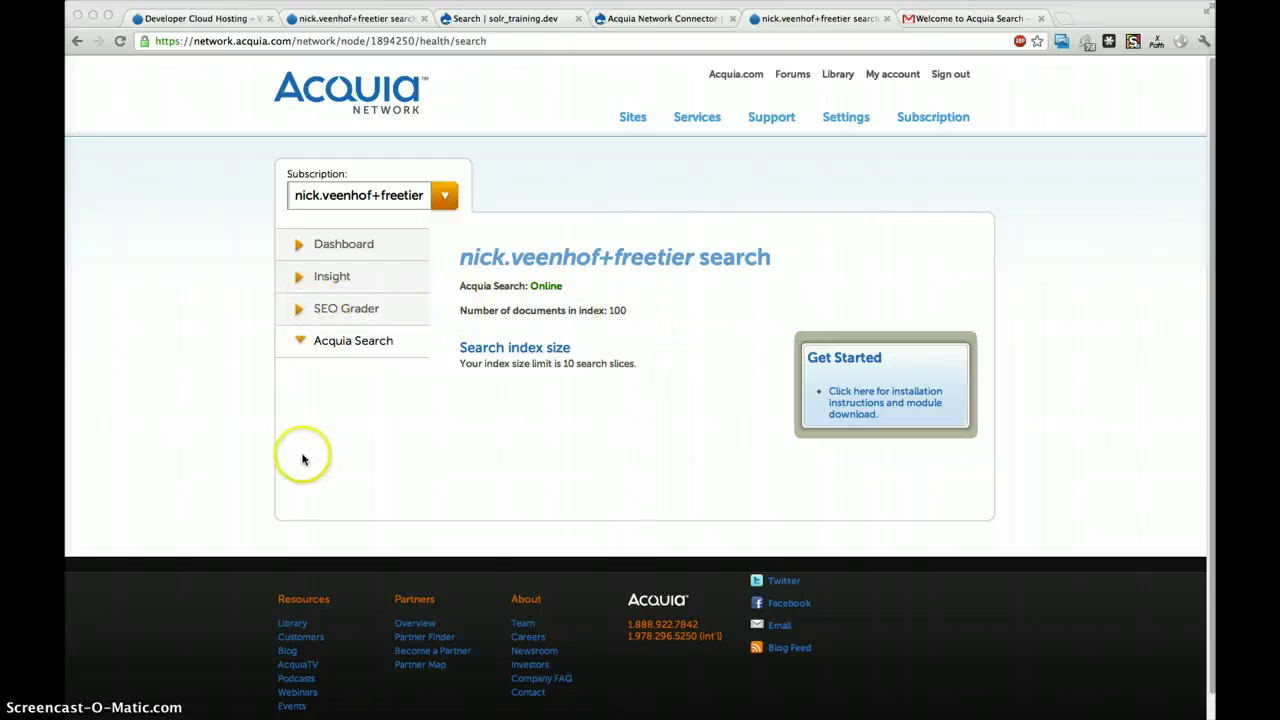
Review the Apache Solr index report: 100 documents, 1982 terms and 34 fields
left_click(479, 22)
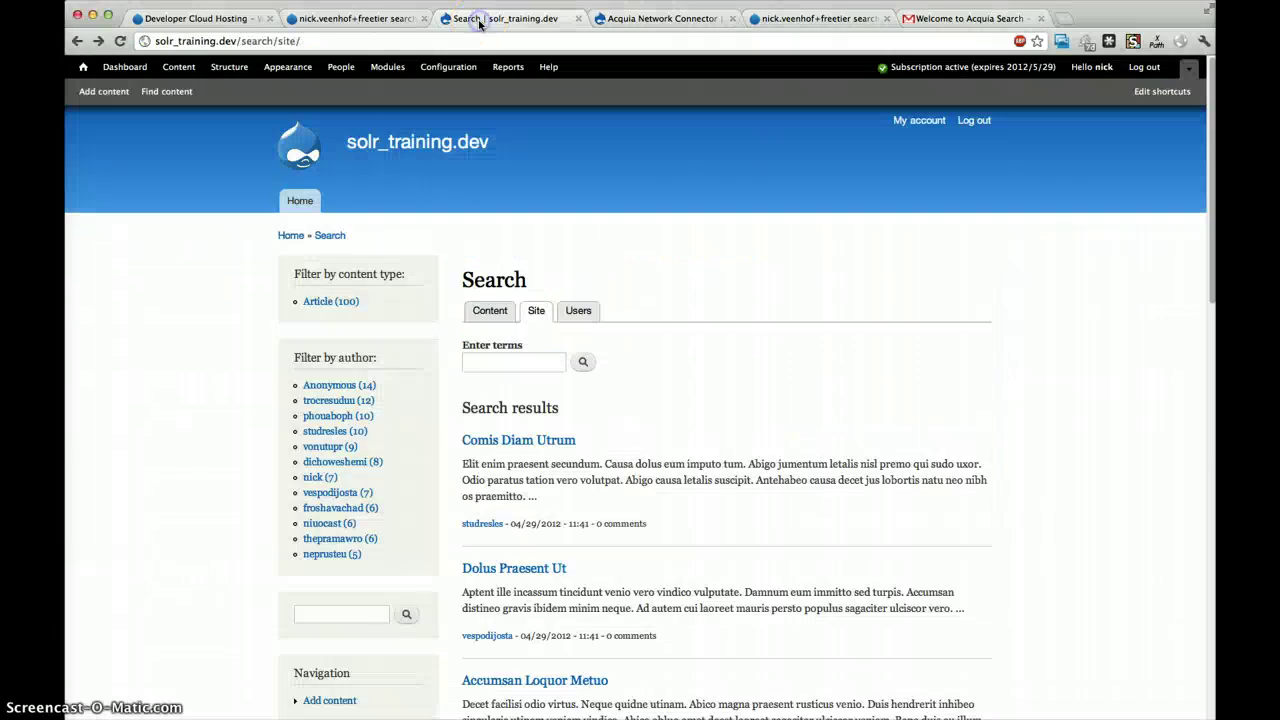
left_click(505, 67)
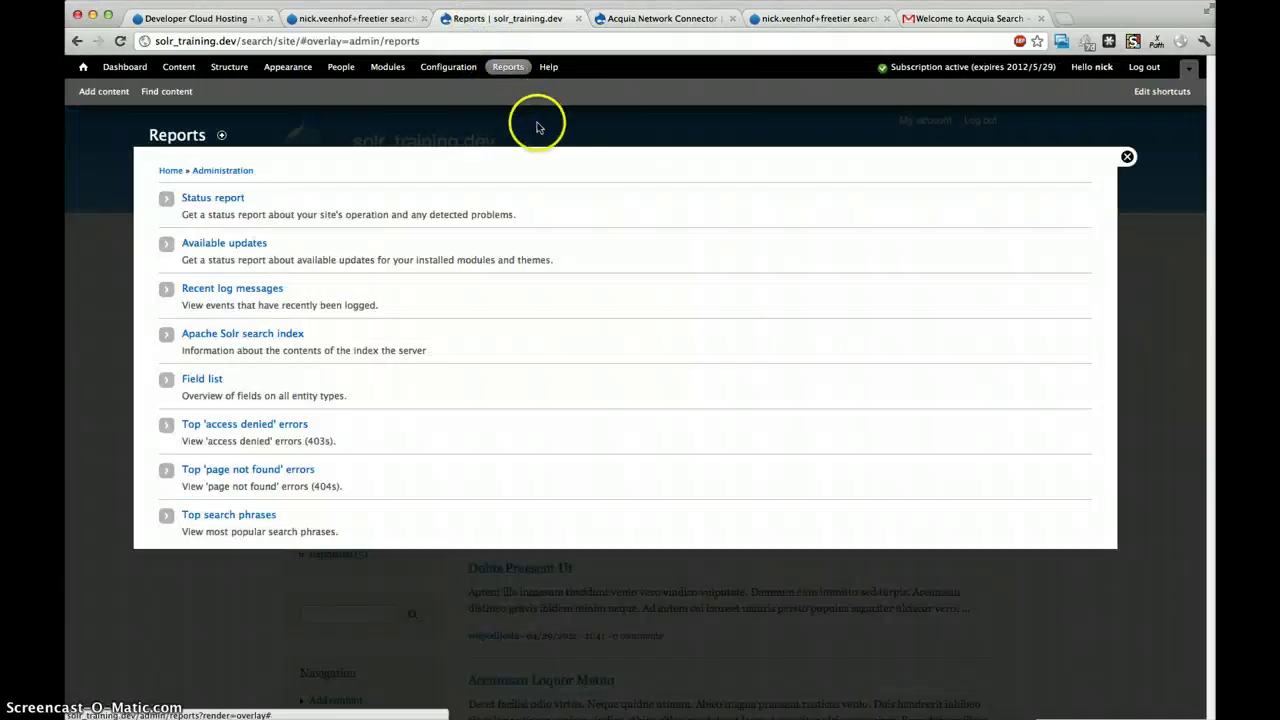
left_click(220, 333)
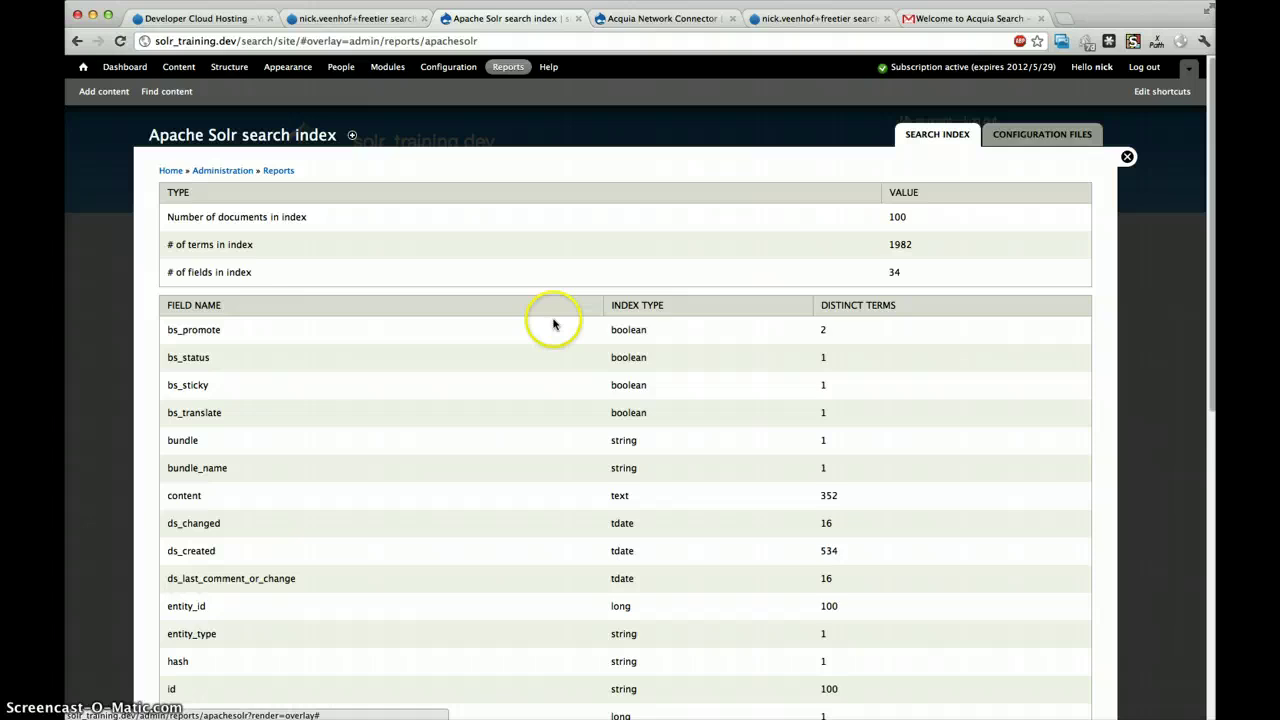
scroll(468, 440, "down", 1)
scroll(468, 440, "down", 5)
scroll(466, 434, "down", 5)
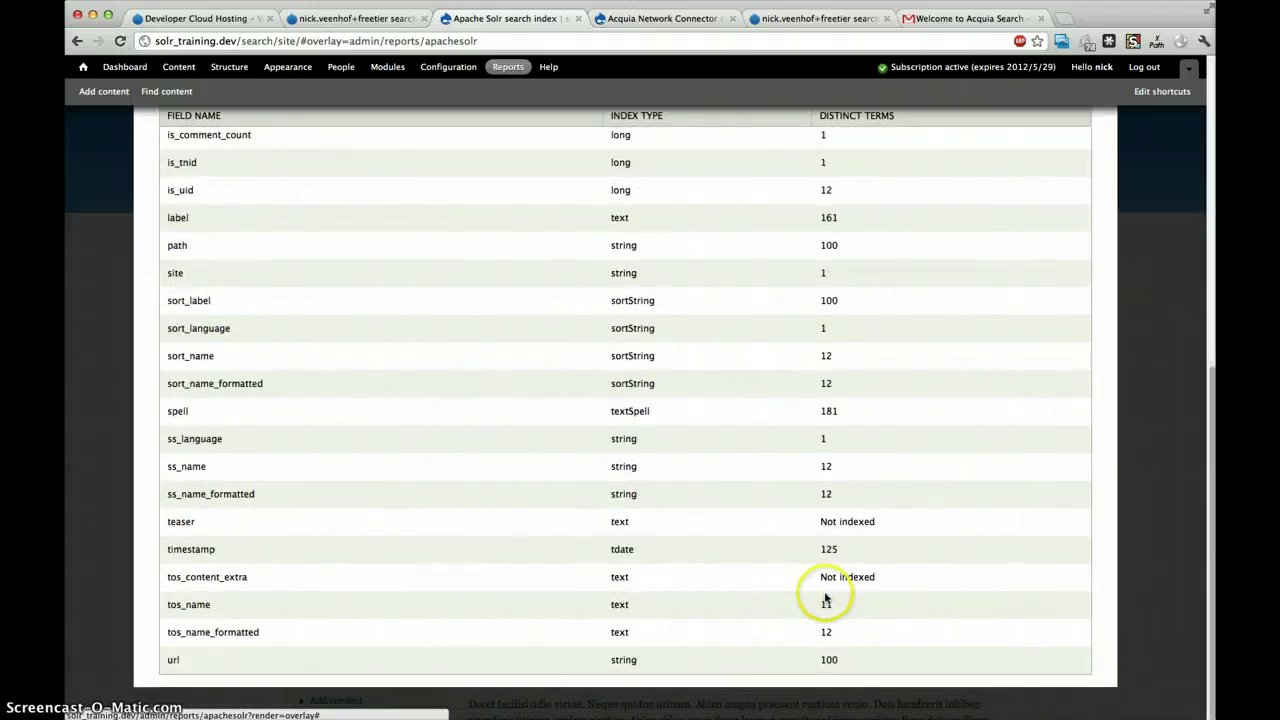
scroll(826, 600, "up", 1)
scroll(788, 350, "up", 3)
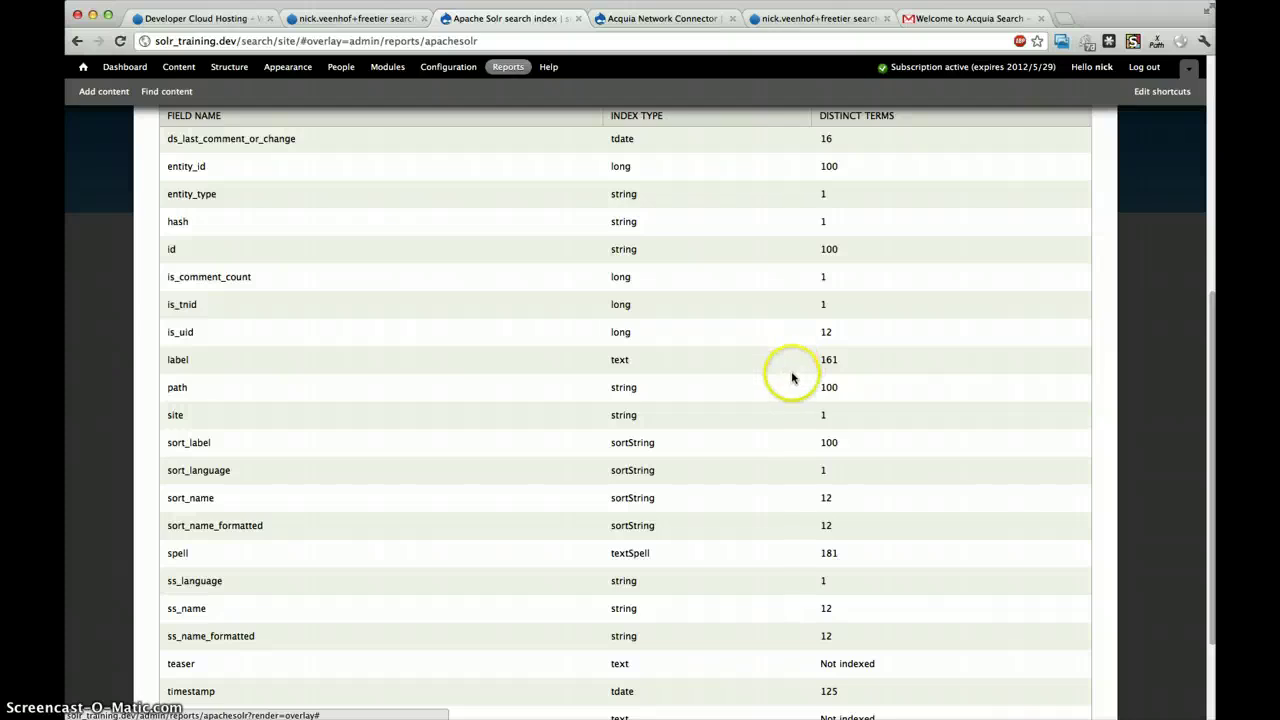
scroll(791, 377, "up", 10)
left_click(1129, 157)
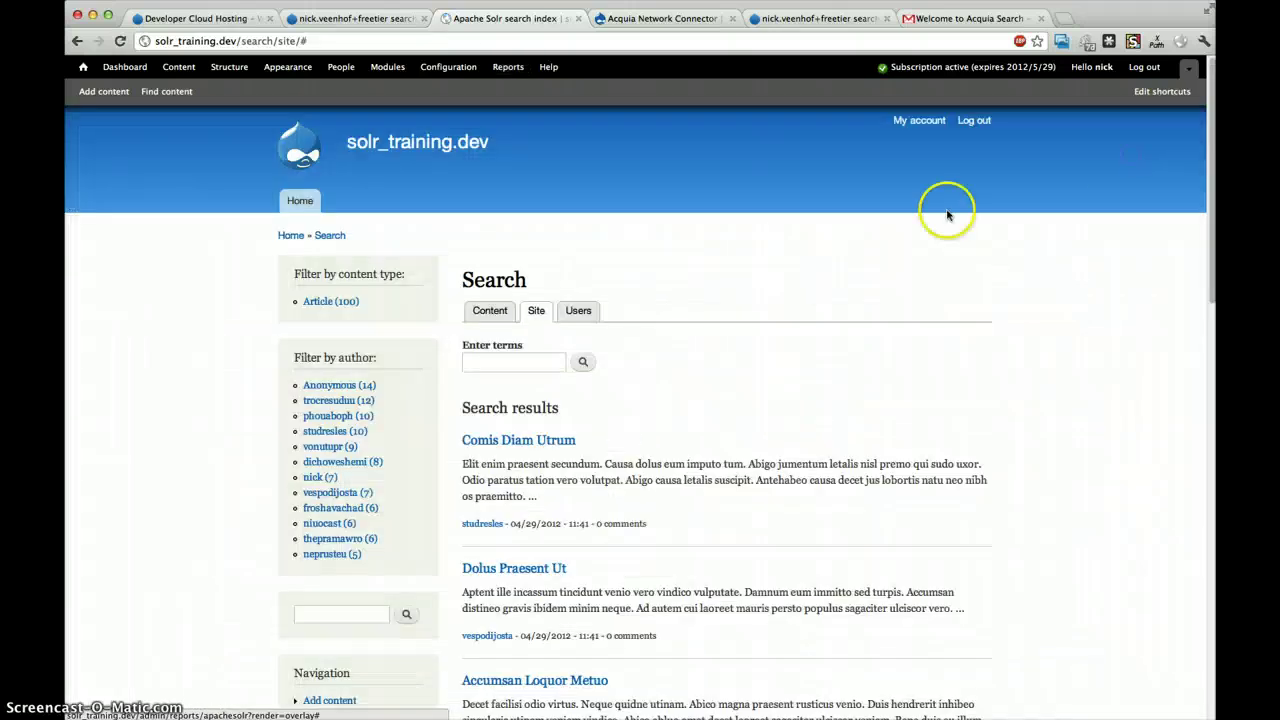